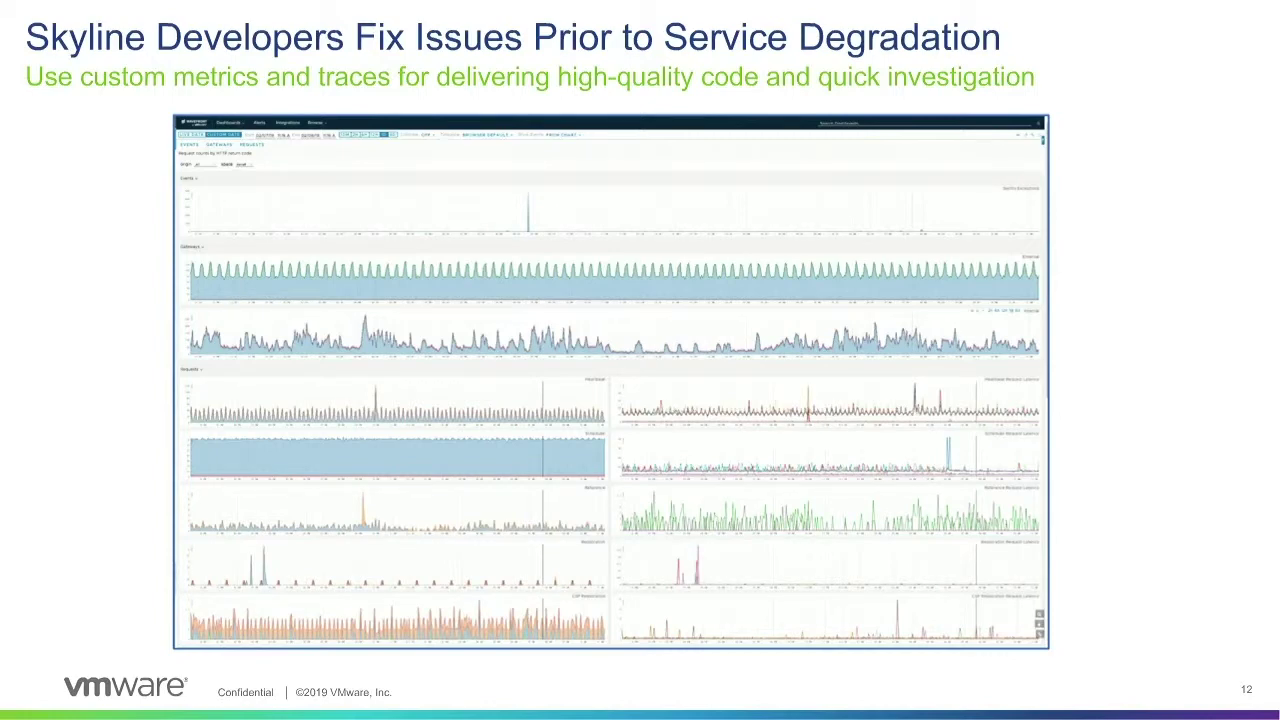
Switch from the slides to the Wavefront tutorial dashboard in Chrome and hide the screen-sharing notice
key("Right")
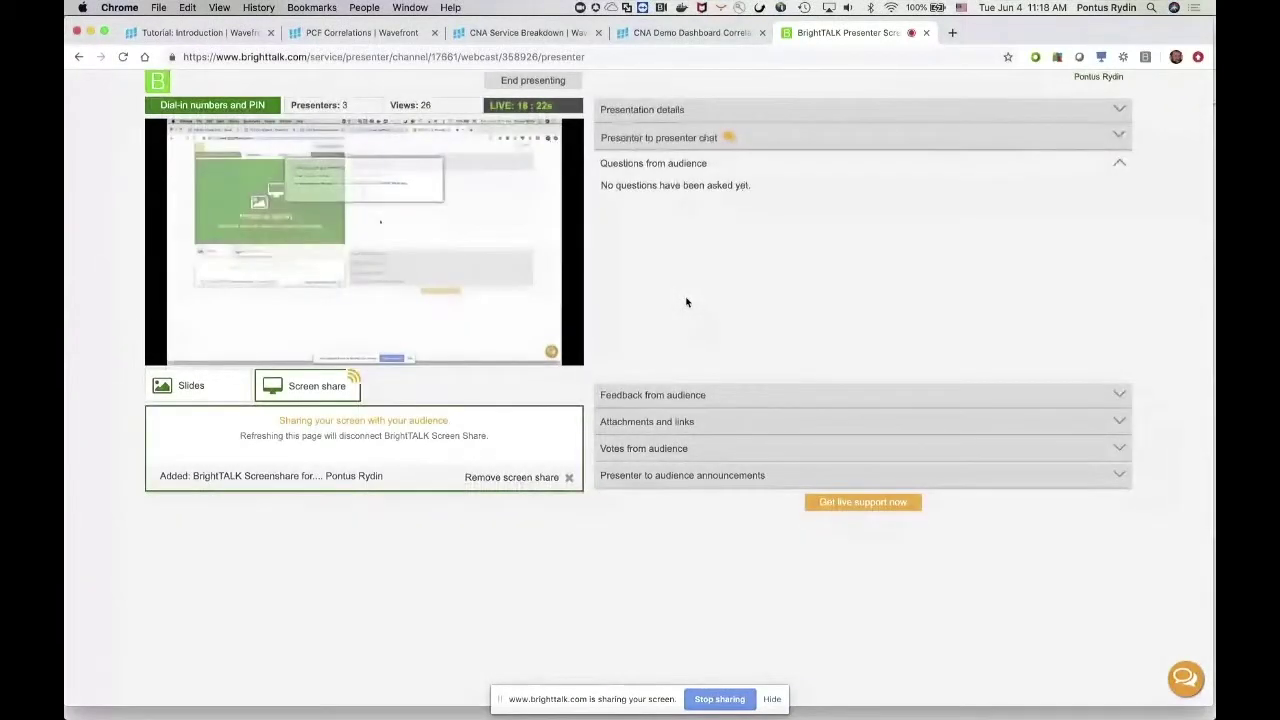
left_click(221, 36)
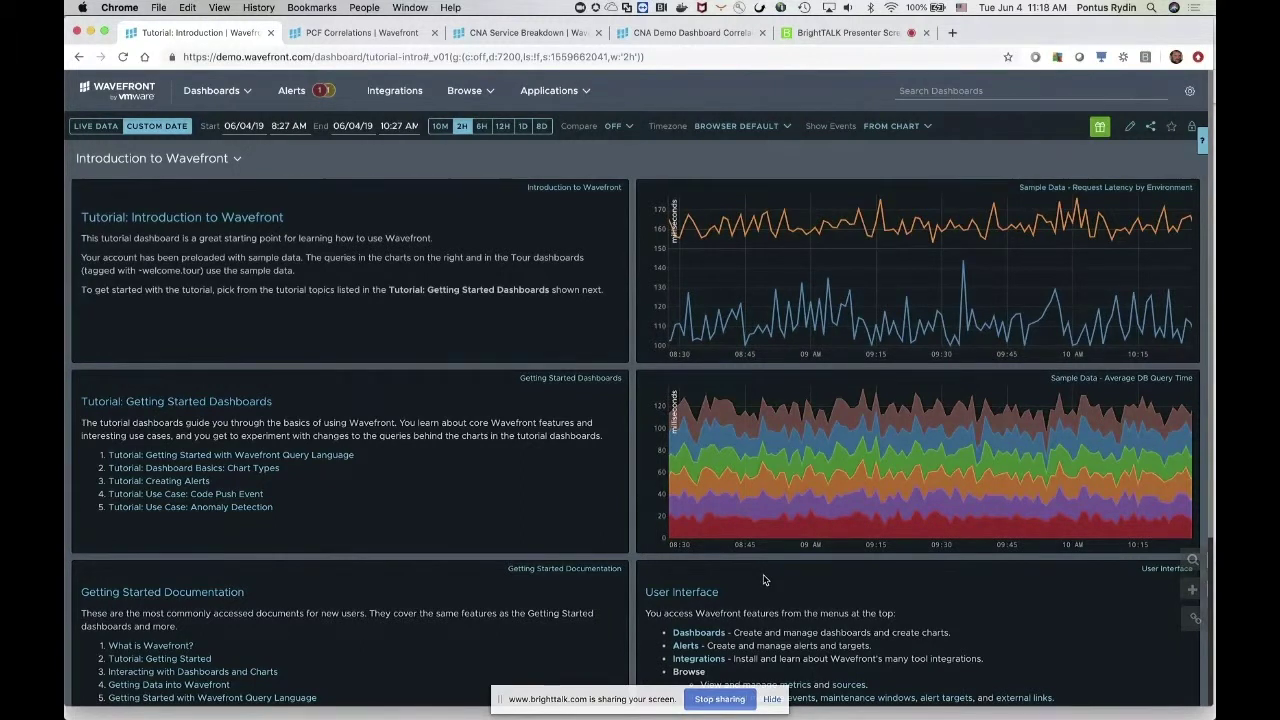
left_click(772, 700)
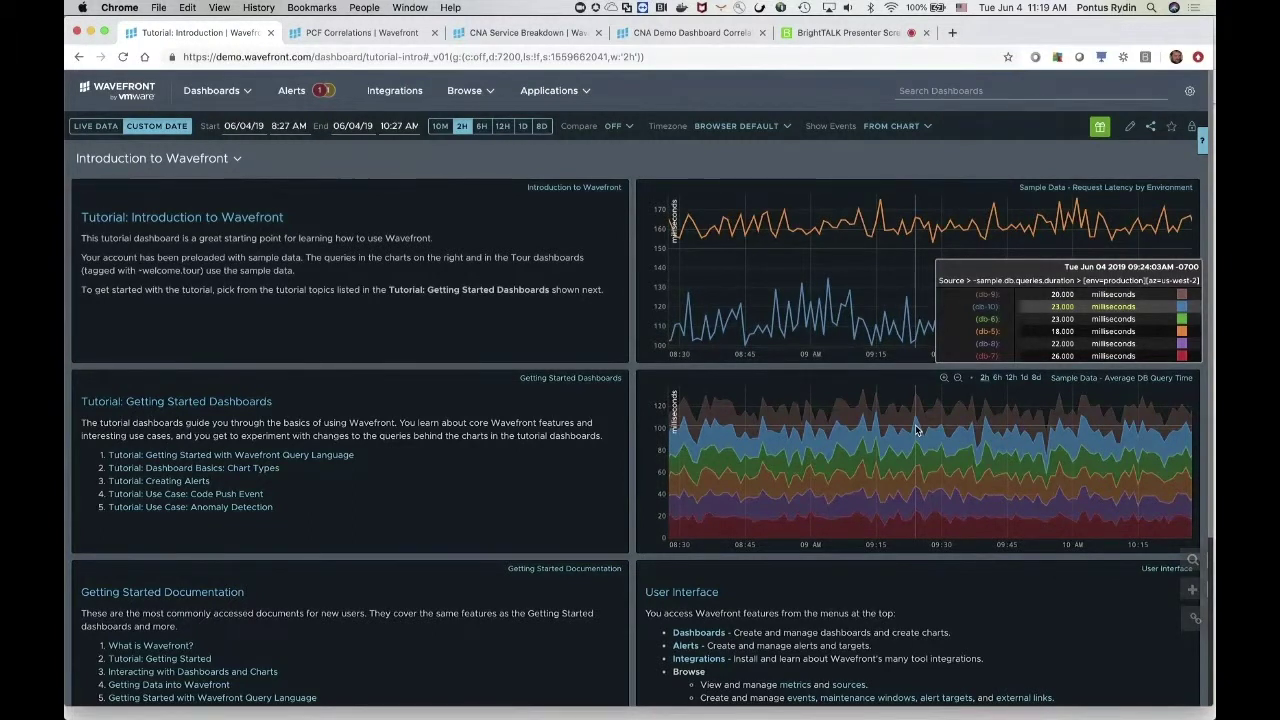
Open the Integrations catalog and examine the available integrations by category, from Featured through Monitoring Tools
left_click(394, 90)
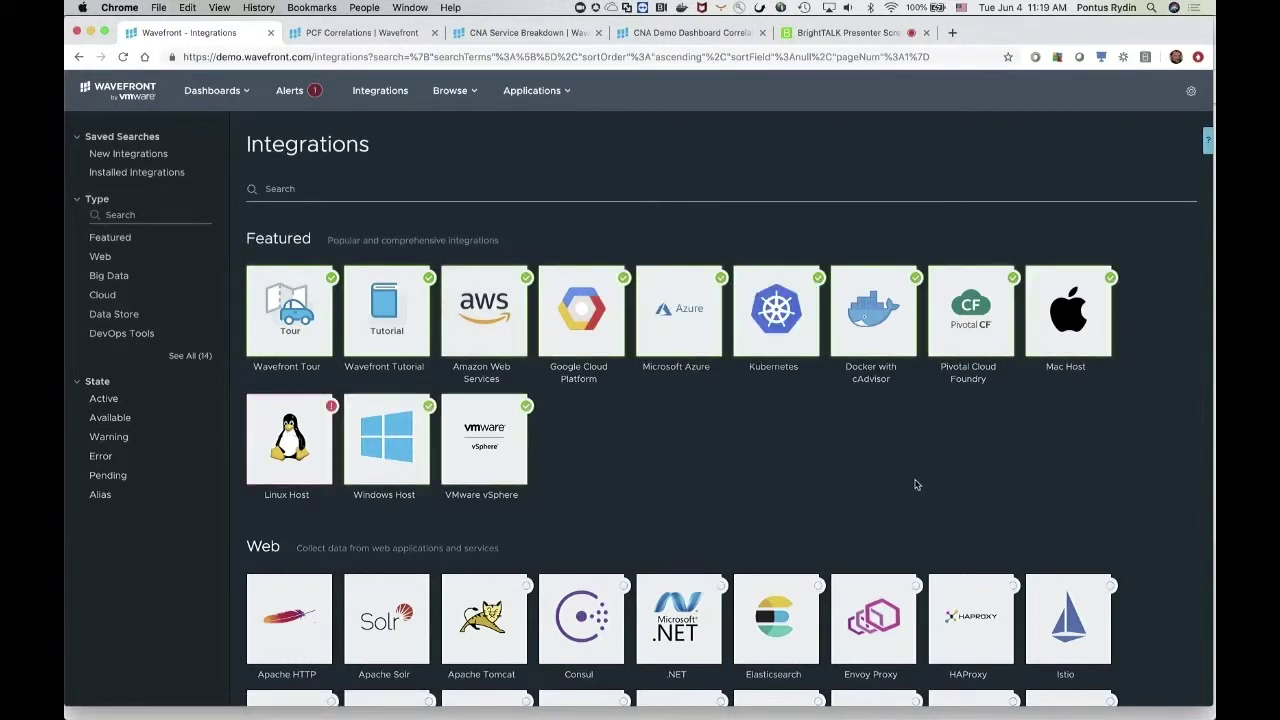
mouse_move(968, 352)
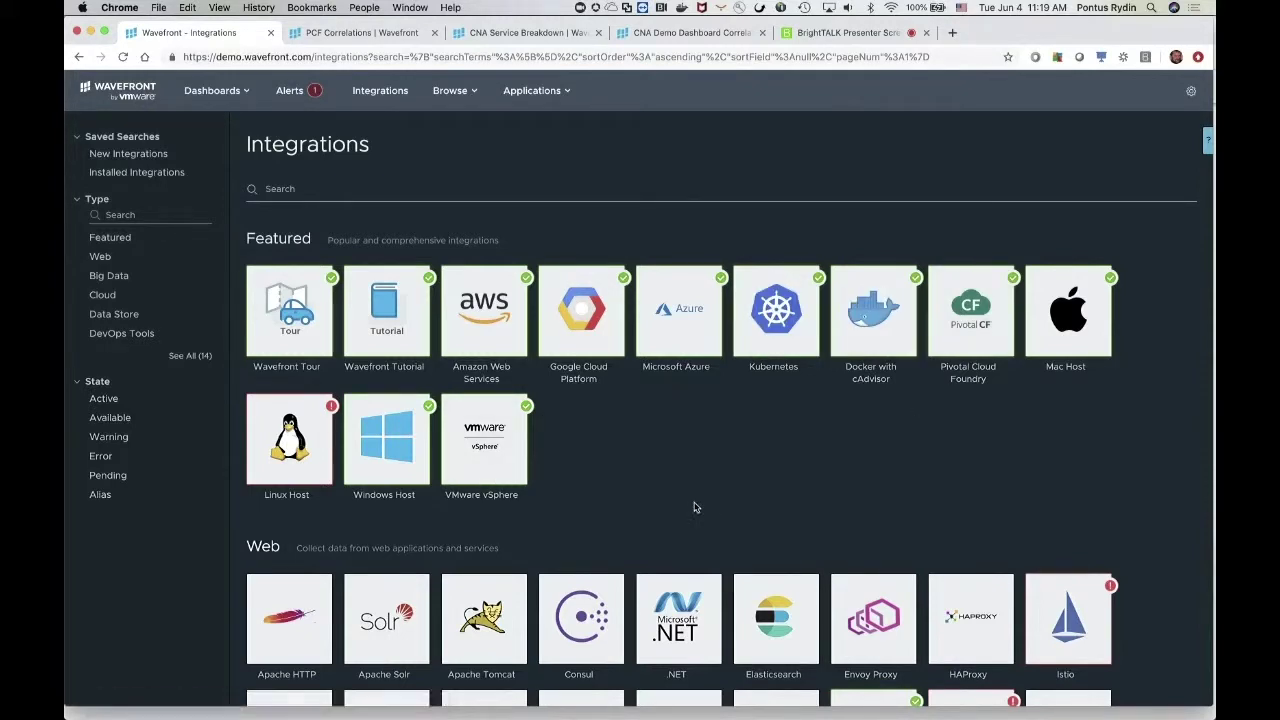
scroll(715, 517, "down", 5)
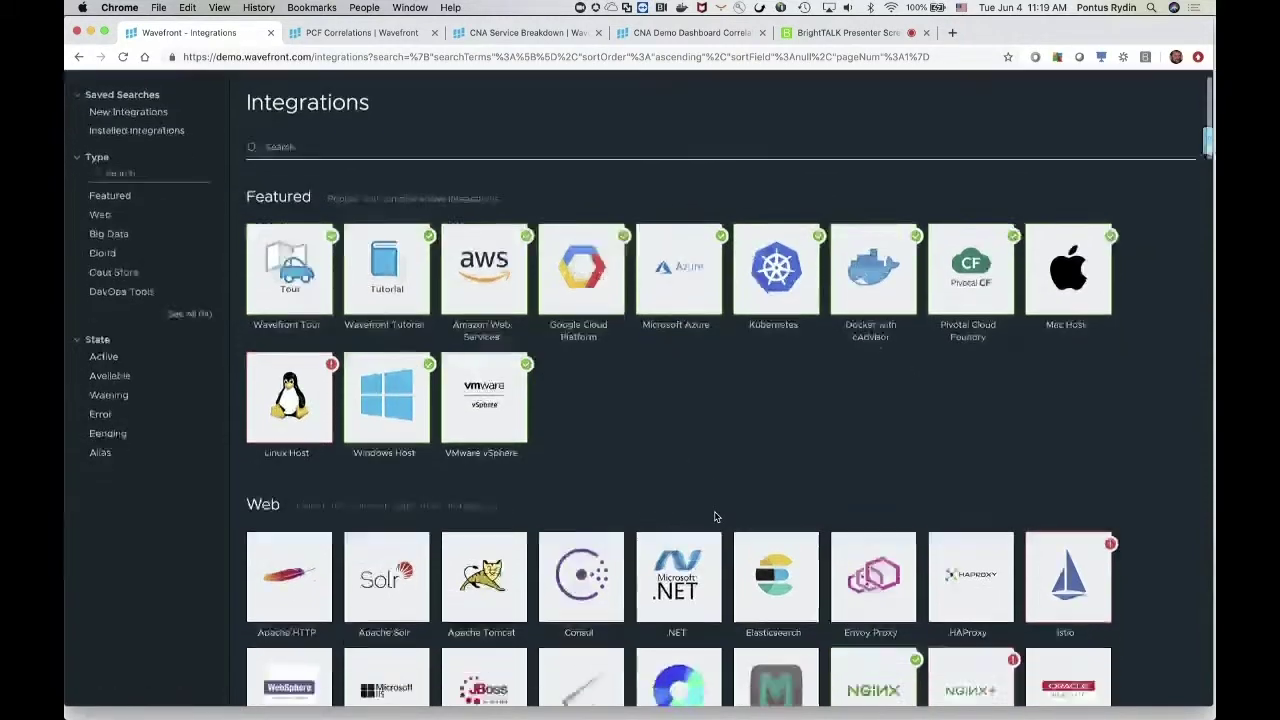
scroll(715, 517, "down", 5)
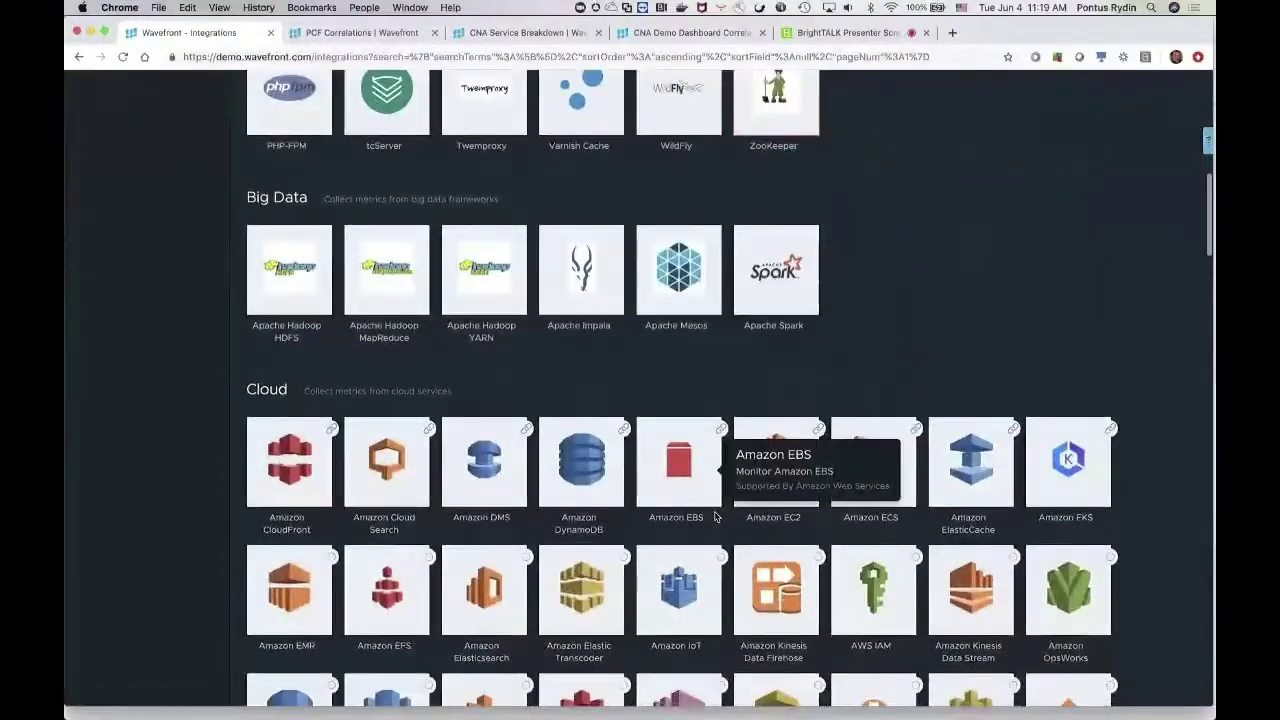
scroll(715, 517, "down", 1)
scroll(715, 517, "up", 1)
scroll(715, 517, "down", 1)
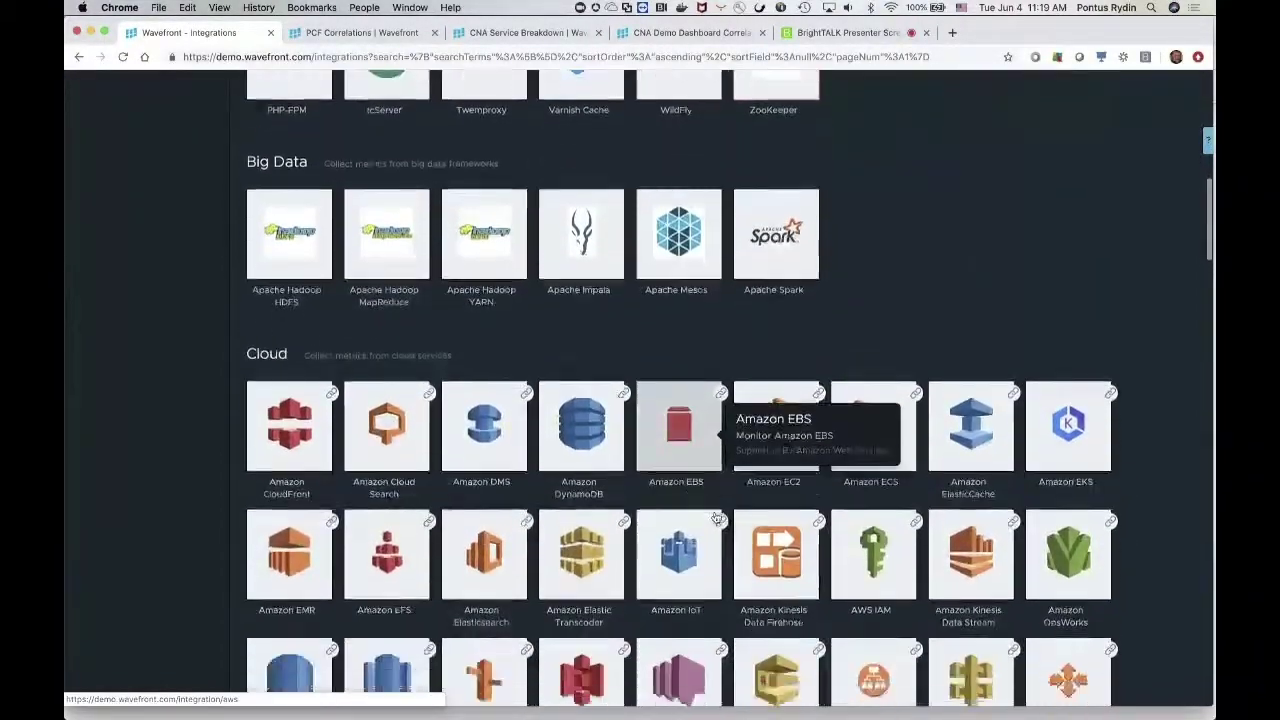
scroll(715, 517, "up", 1)
scroll(715, 517, "down", 2)
scroll(715, 517, "down", 6)
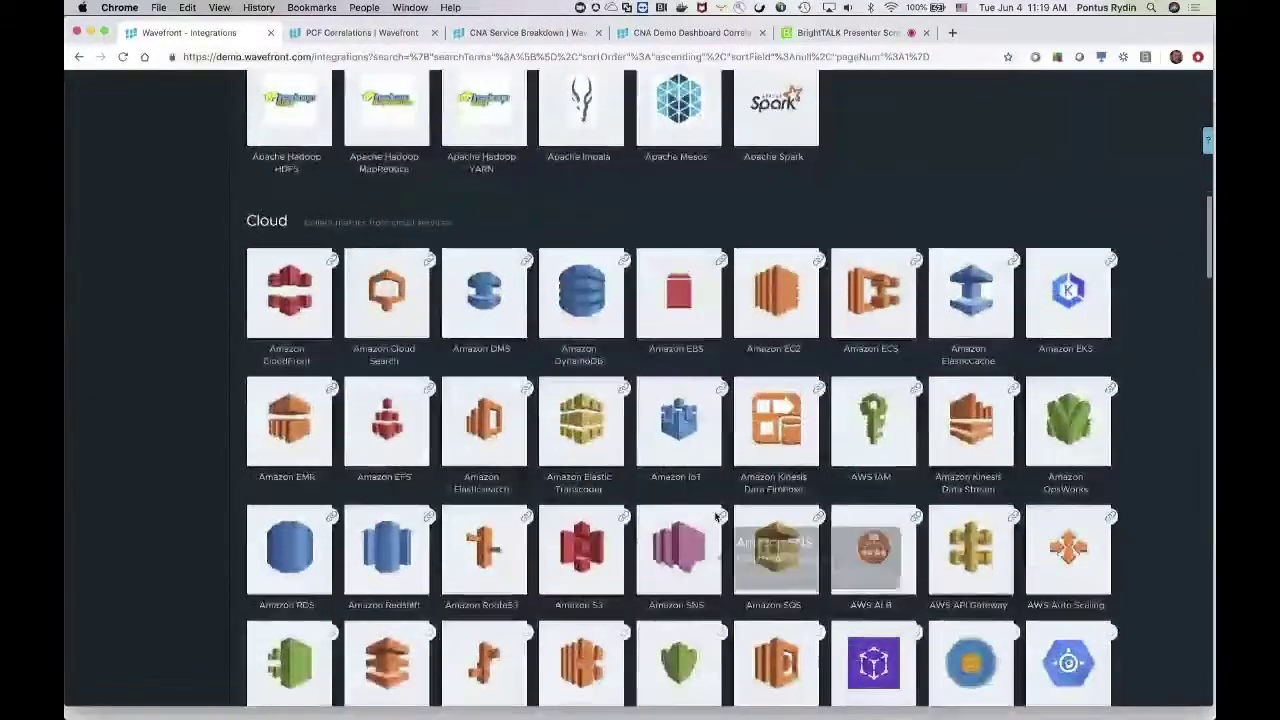
scroll(715, 517, "down", 7)
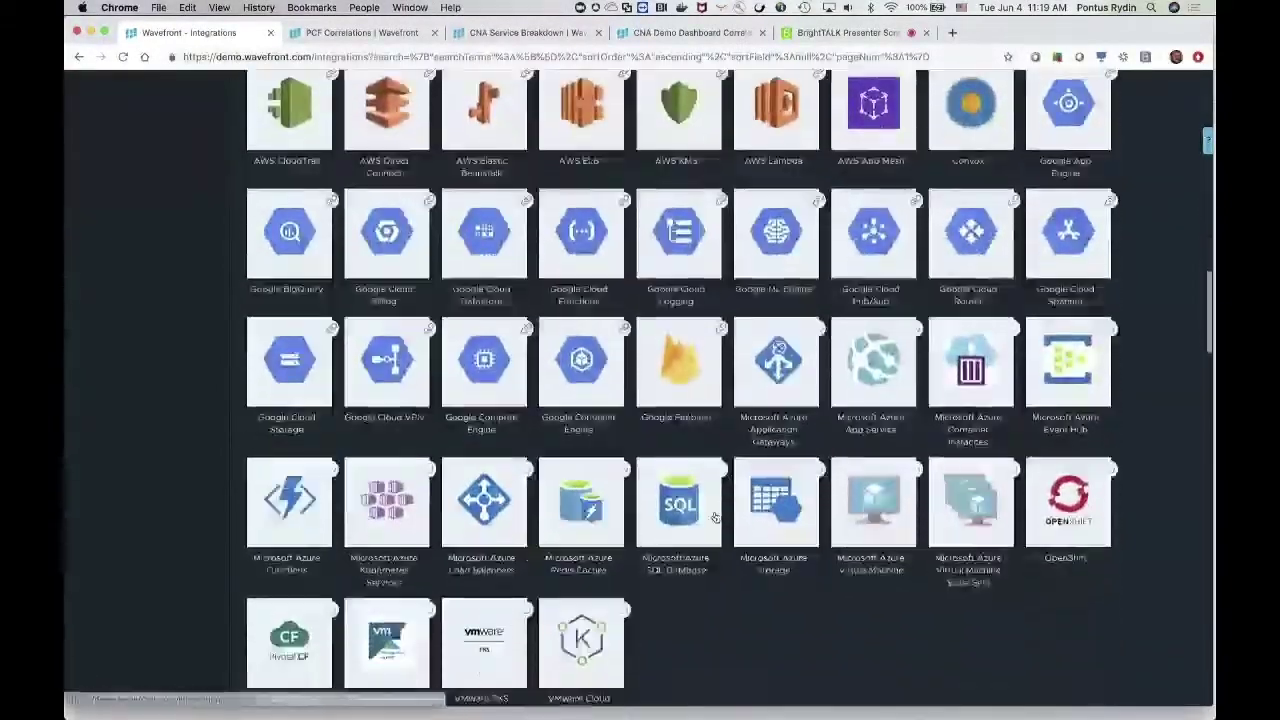
scroll(715, 517, "down", 4)
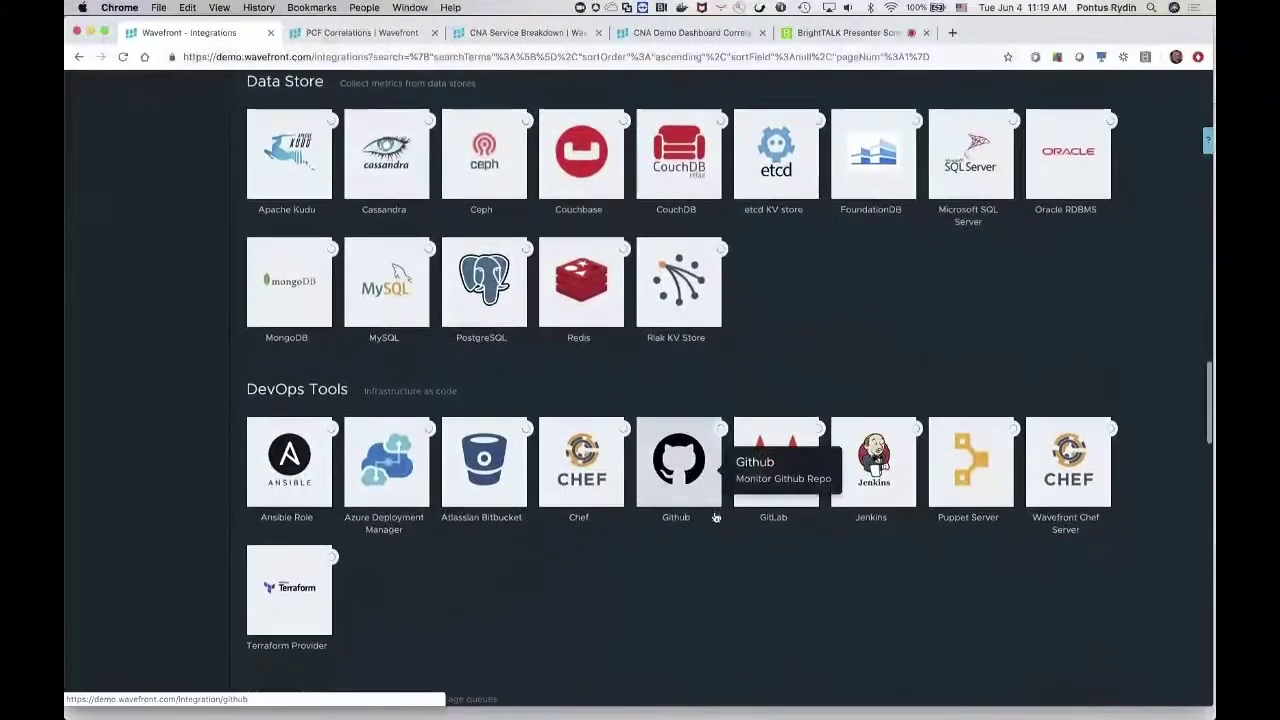
scroll(715, 517, "down", 4)
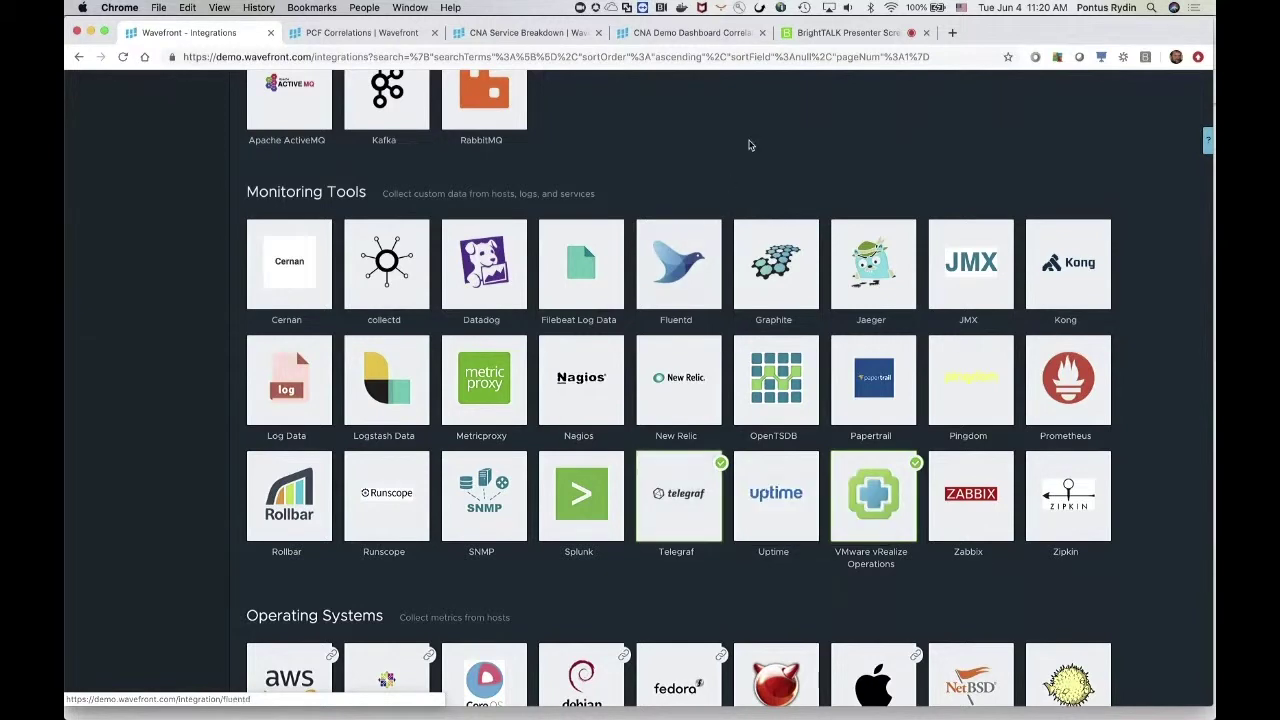
Return to the Featured integrations and open the Pivotal Cloud Foundry integration
scroll(749, 145, "up", 5)
scroll(749, 145, "up", 8)
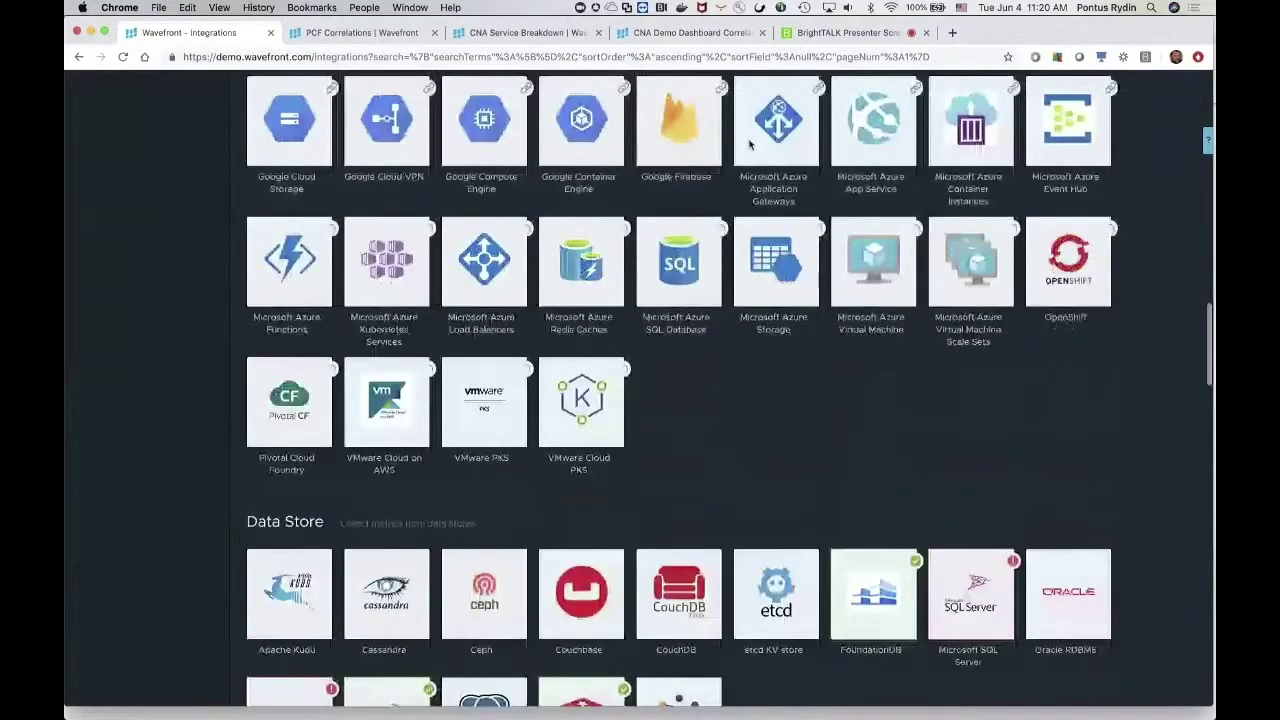
scroll(749, 145, "up", 5)
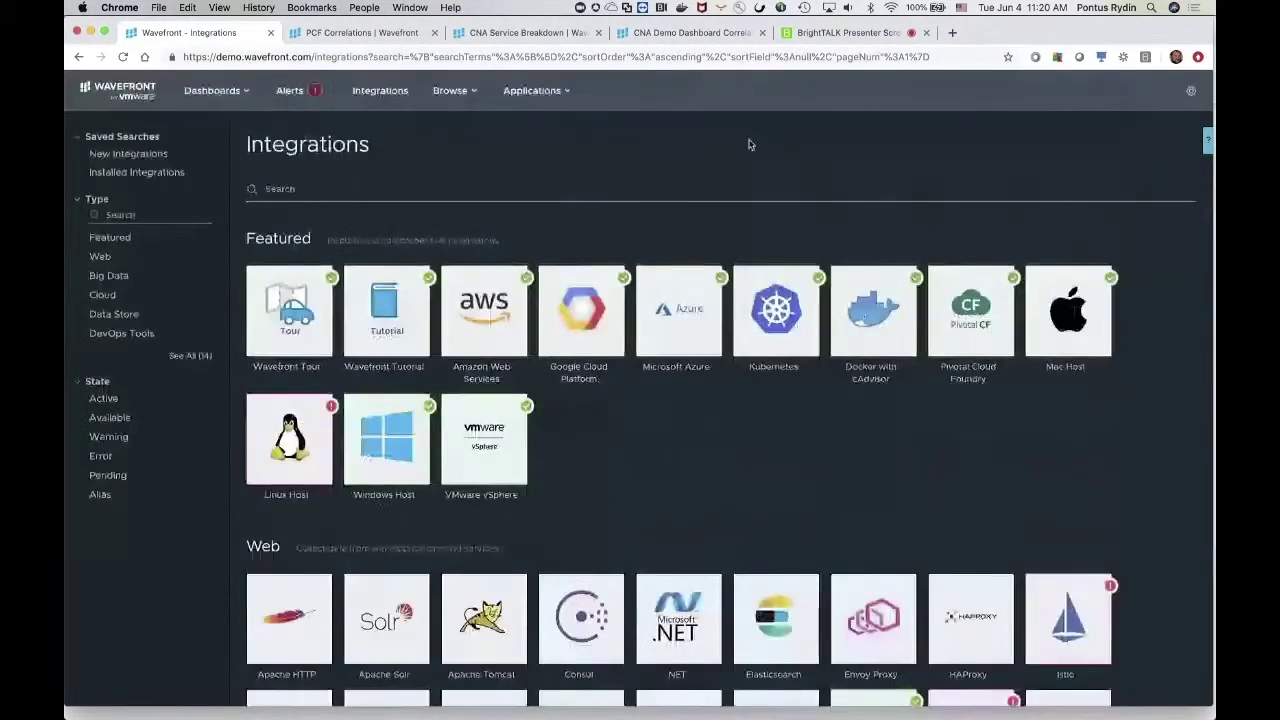
left_click(980, 325)
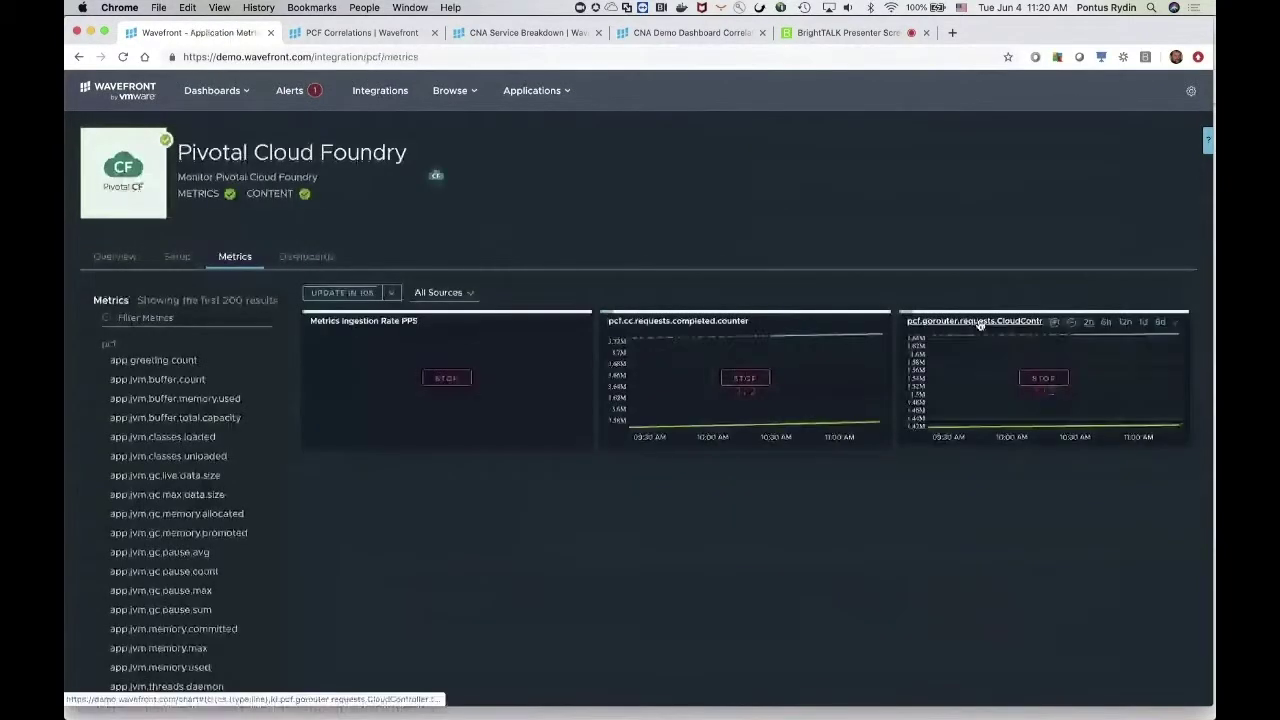
Examine the list of Pivotal Cloud Foundry metrics, from the app metrics through the cc metrics
scroll(232, 517, "down", 2)
scroll(232, 517, "up", 2)
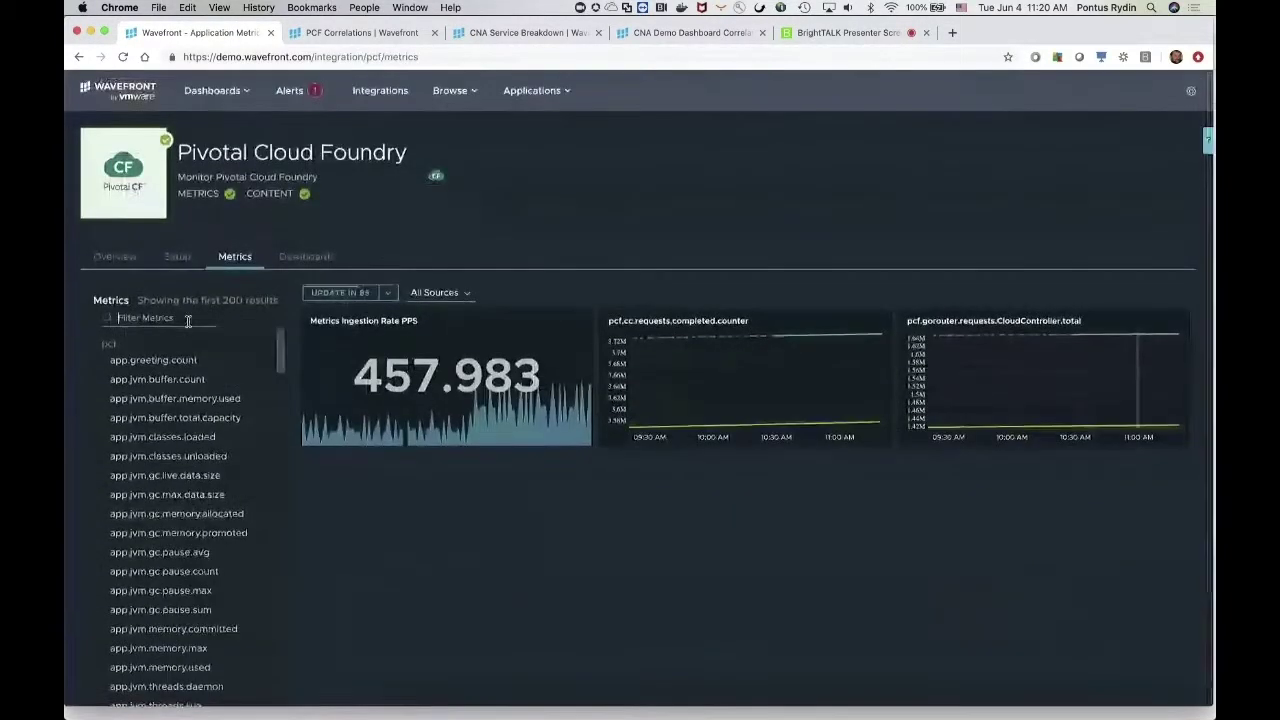
scroll(180, 460, "down", 2)
scroll(180, 460, "down", 10)
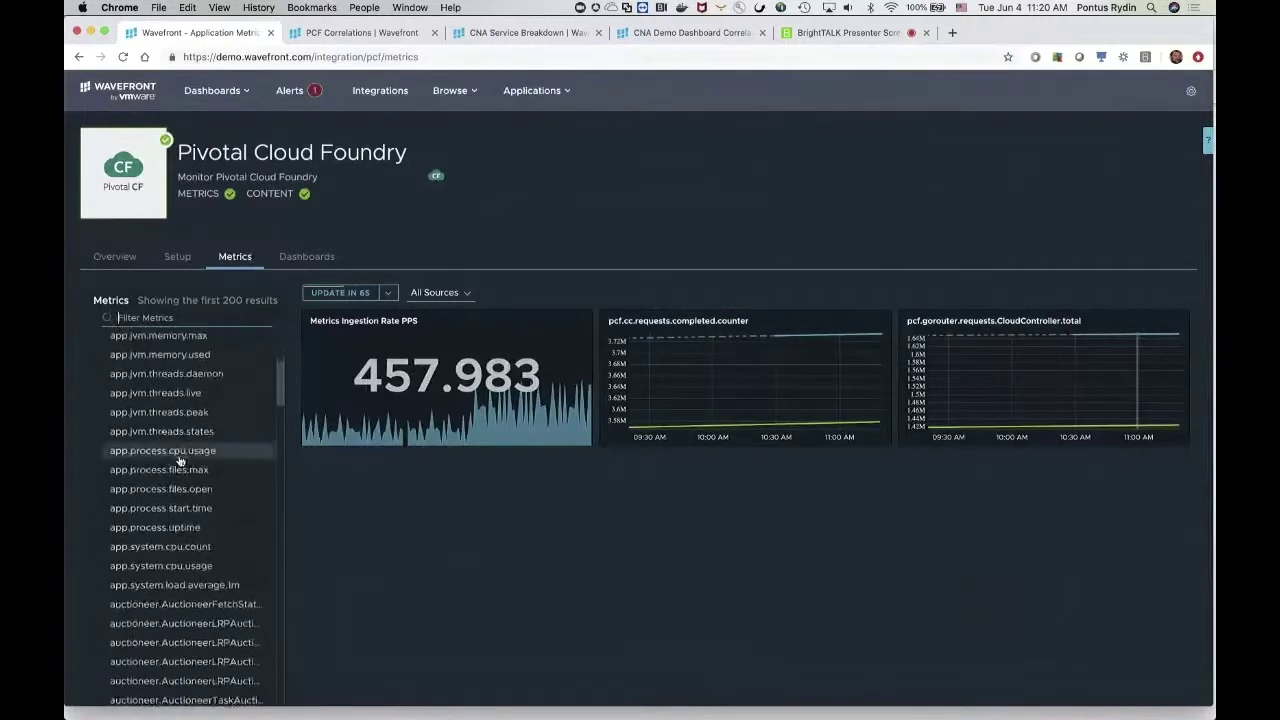
scroll(180, 460, "down", 20)
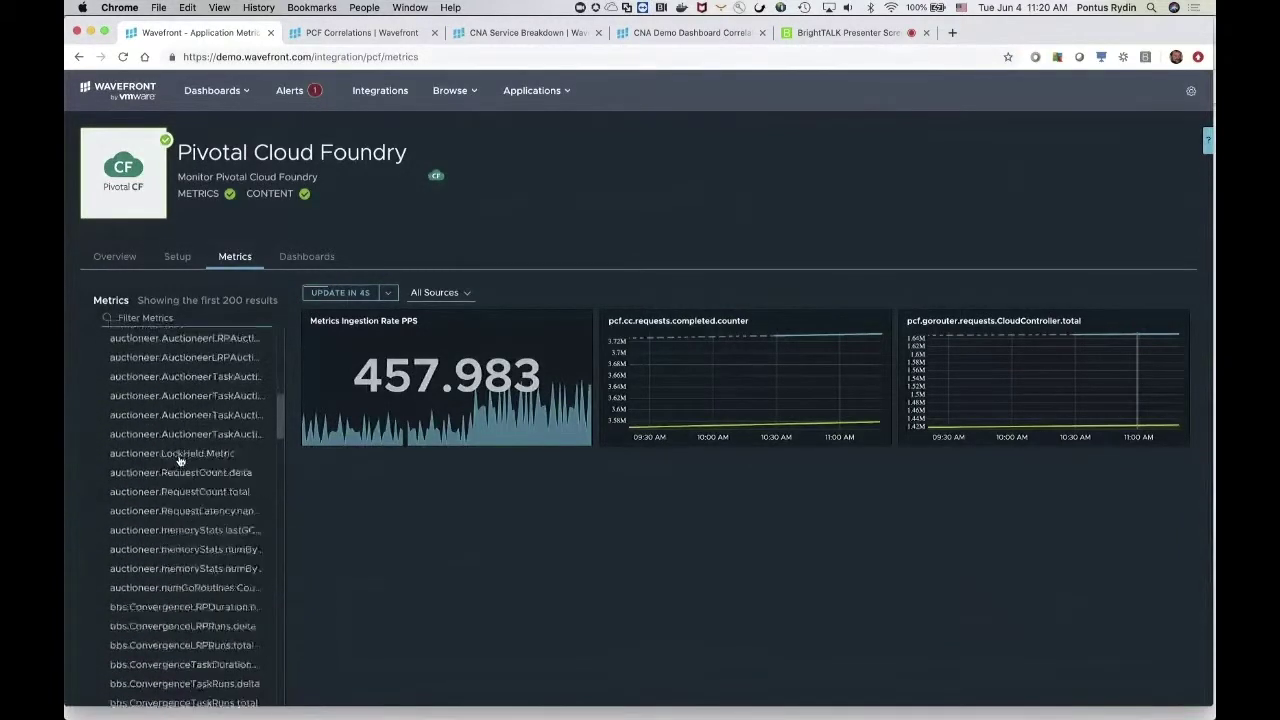
scroll(180, 460, "down", 15)
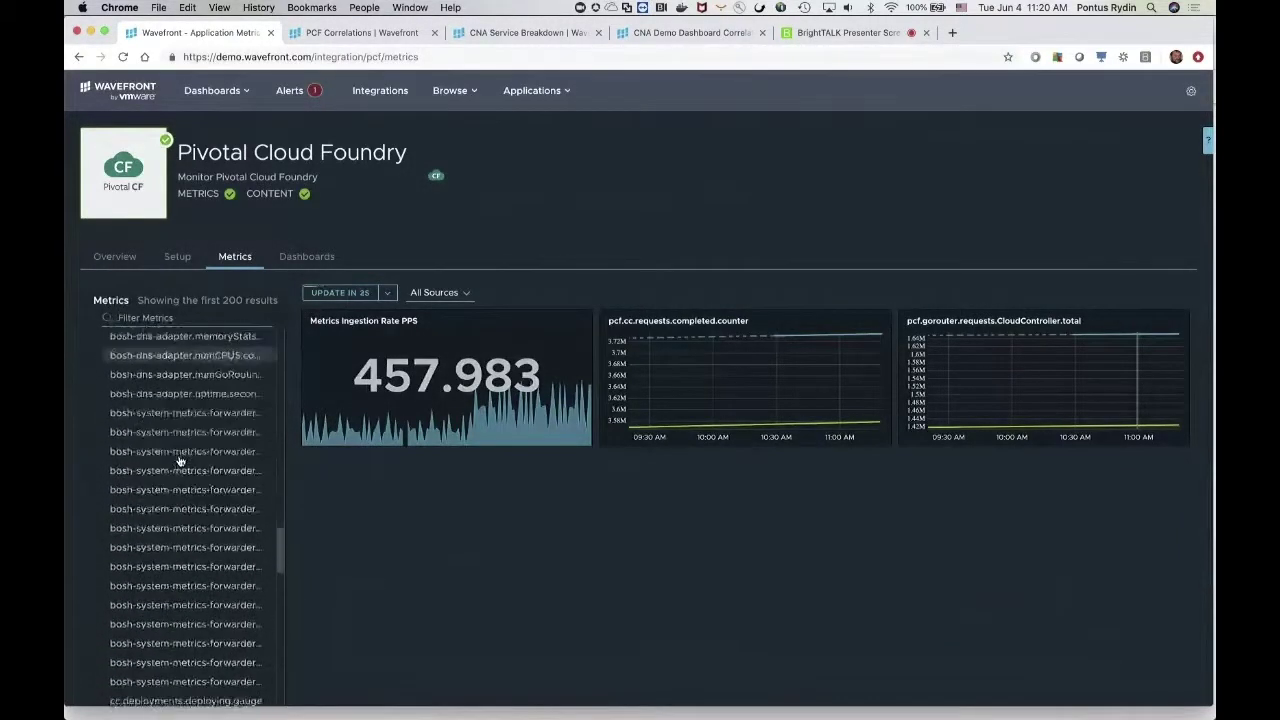
scroll(180, 585, "down", 7)
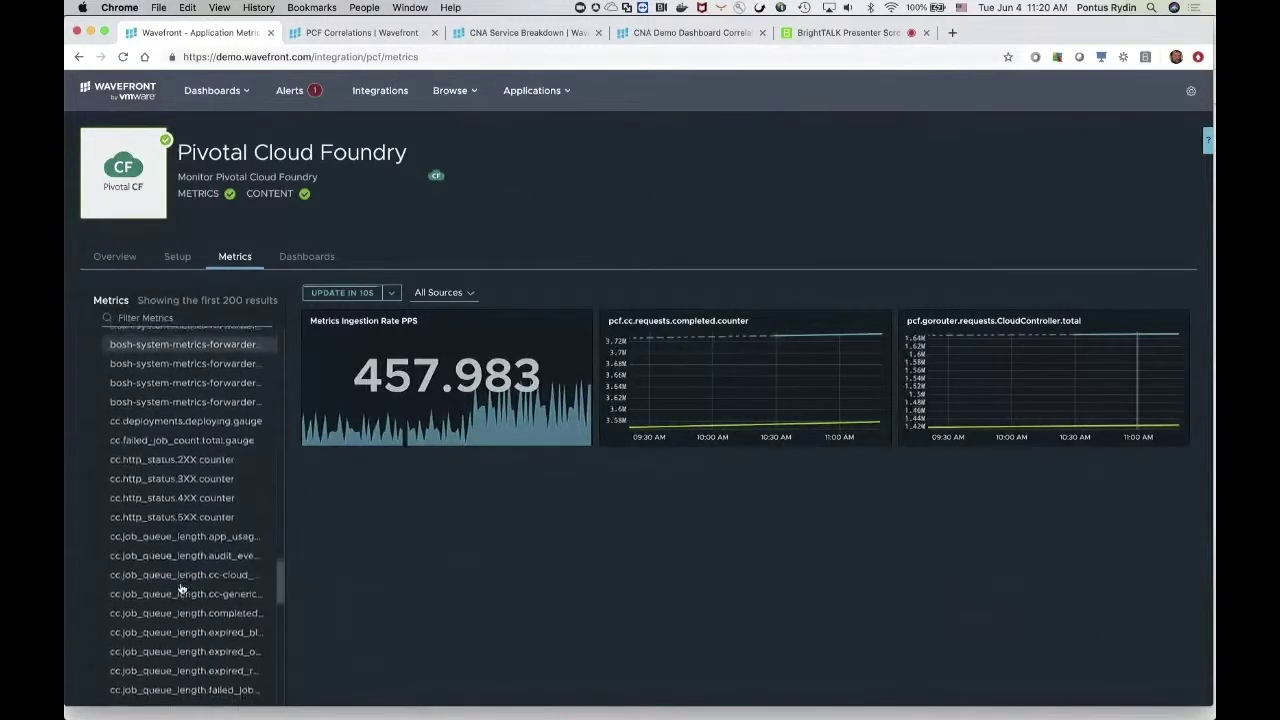
scroll(180, 589, "down", 2)
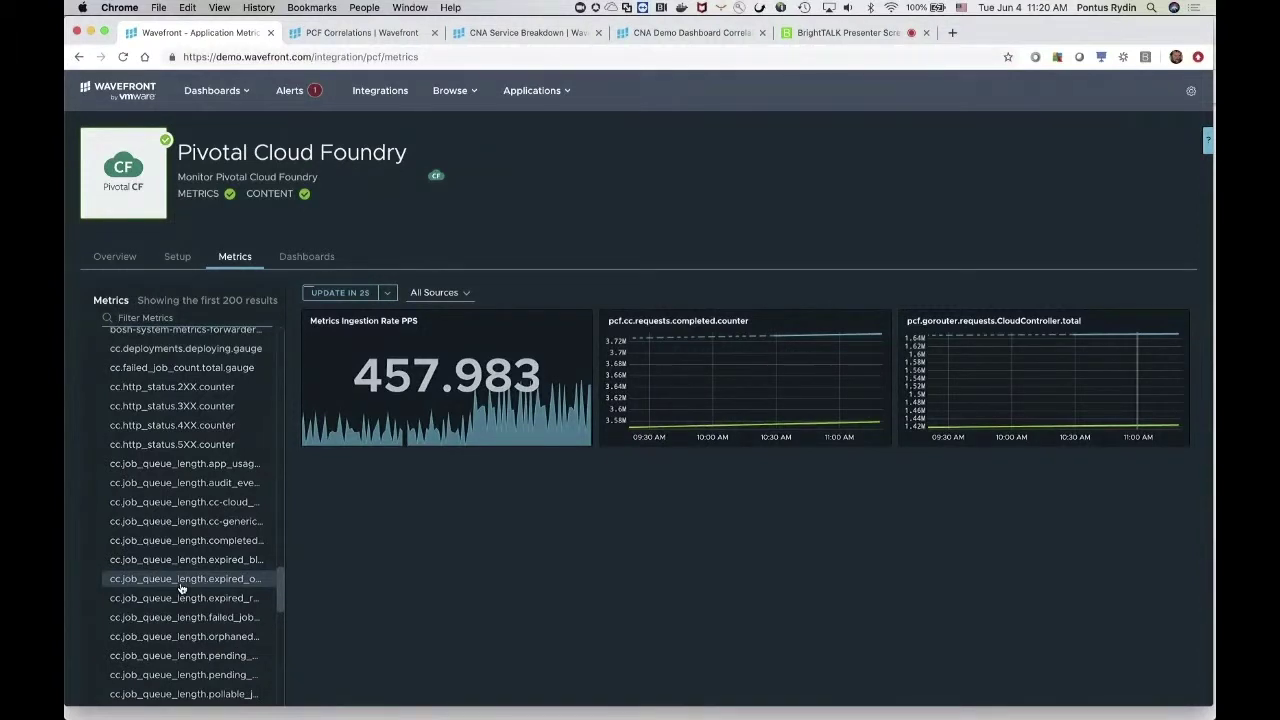
scroll(180, 589, "down", 10)
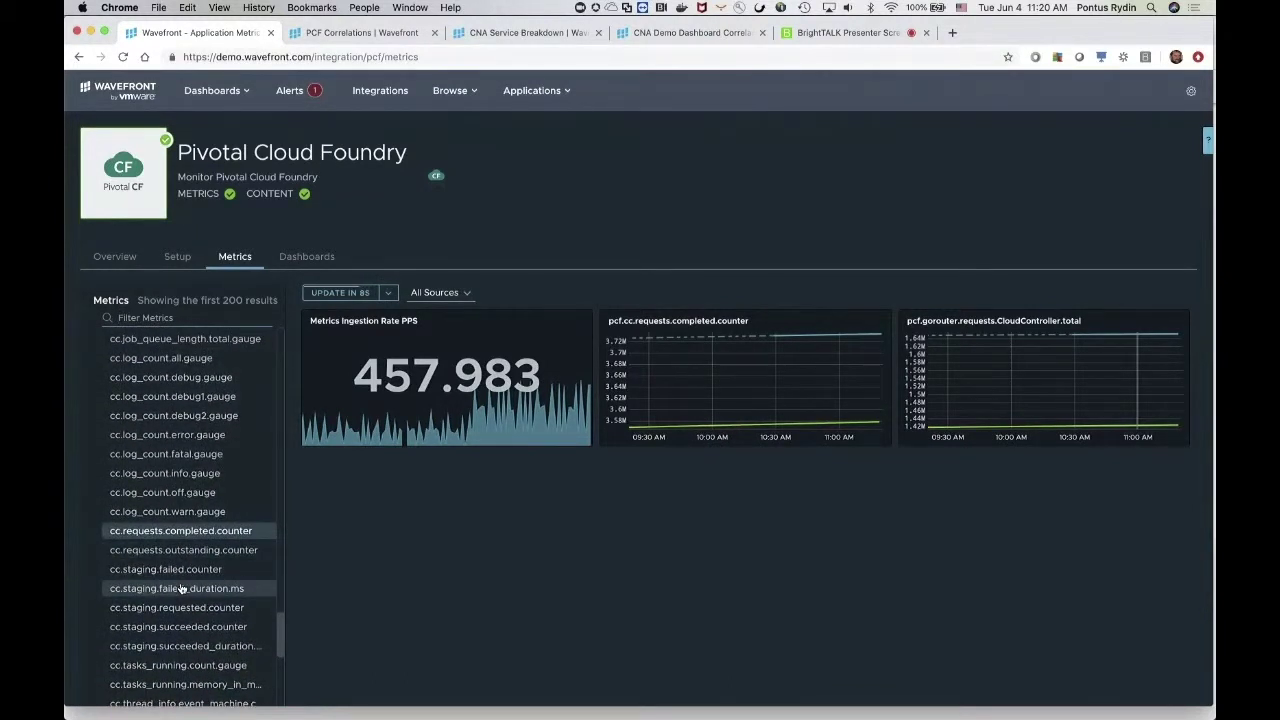
scroll(181, 589, "down", 3)
scroll(181, 589, "down", 2)
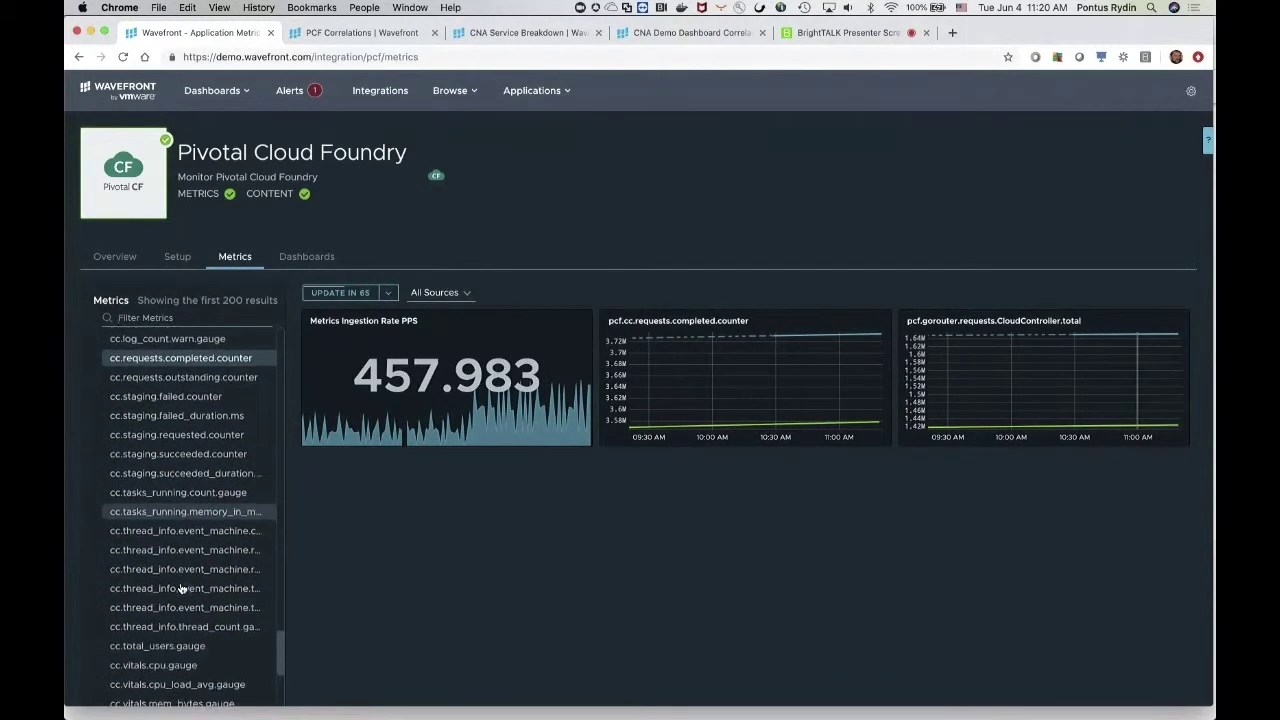
Add charts for the cc.thread_info.event_machine.threadqueue.size.gauge, cc.staging.succeeded_duration.ms and cc_uploader.memoryStats.numMallocs.count metrics
left_click(175, 612)
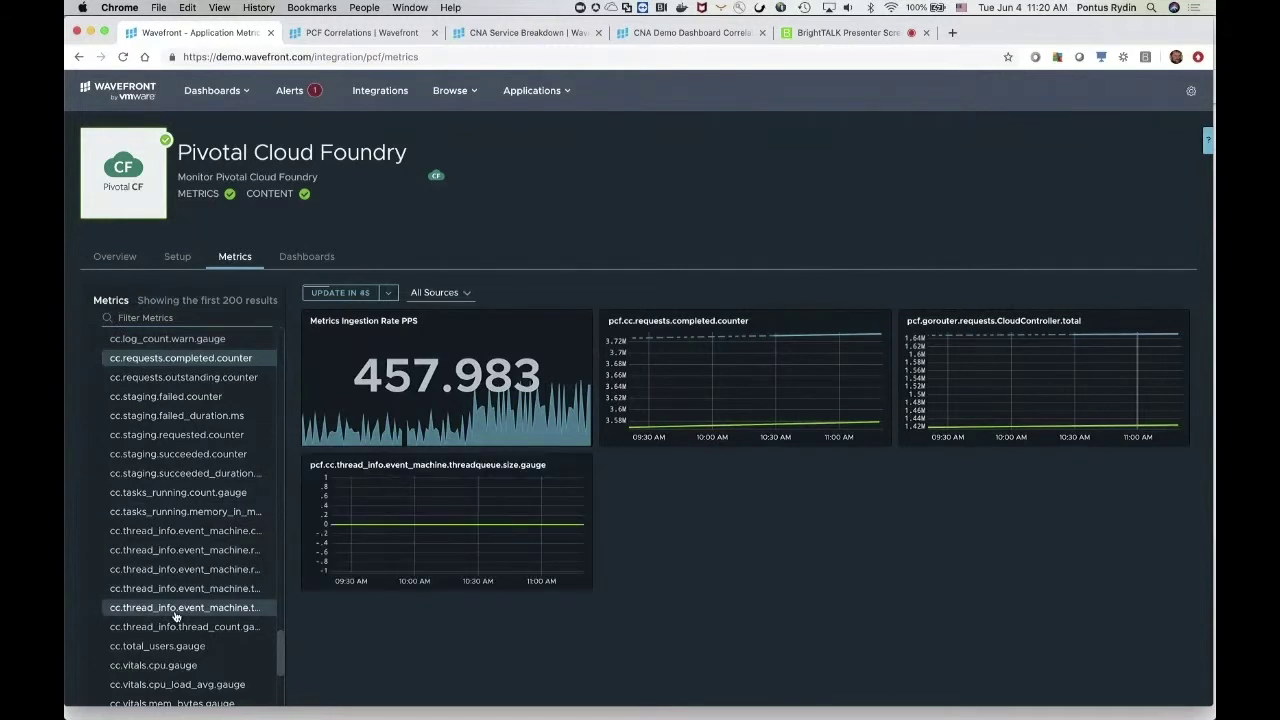
scroll(176, 625, "down", 1)
scroll(176, 636, "down", 10)
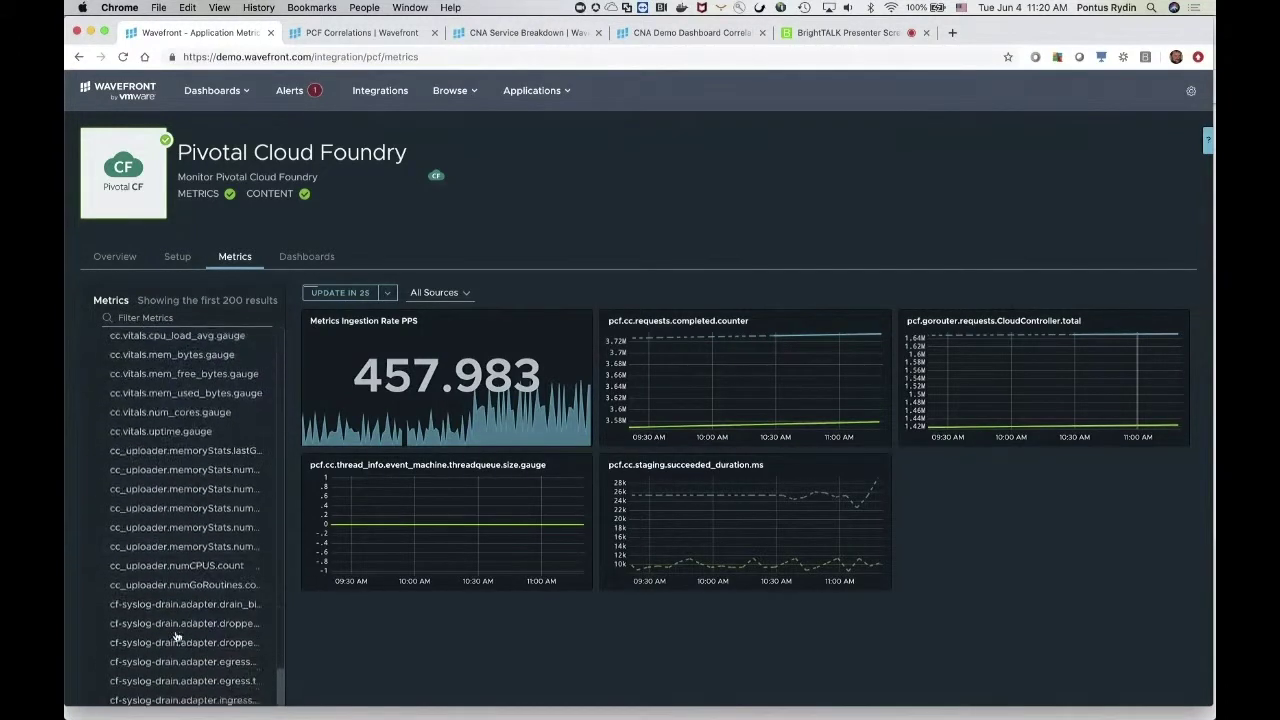
left_click(184, 547)
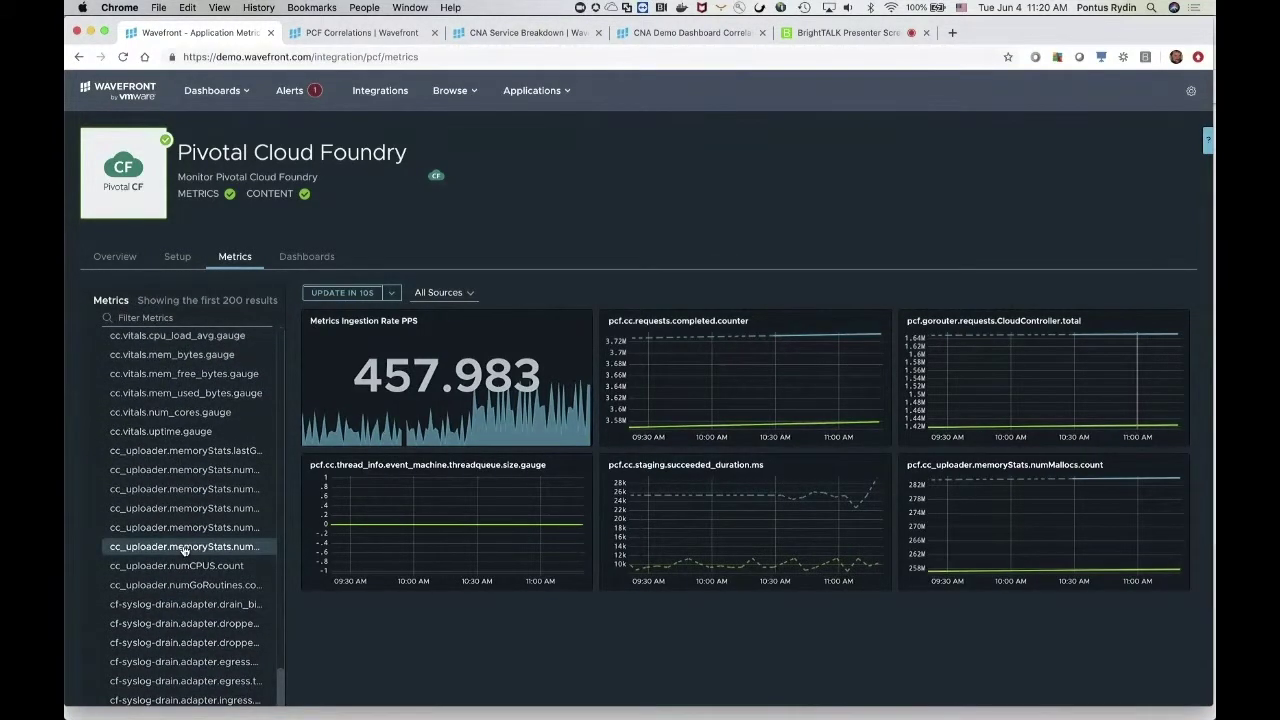
Open the integration's PCF: Summary dashboard and examine its PCF Summary, Diego Status, Jobs and Cloud Controller sections
left_click(306, 257)
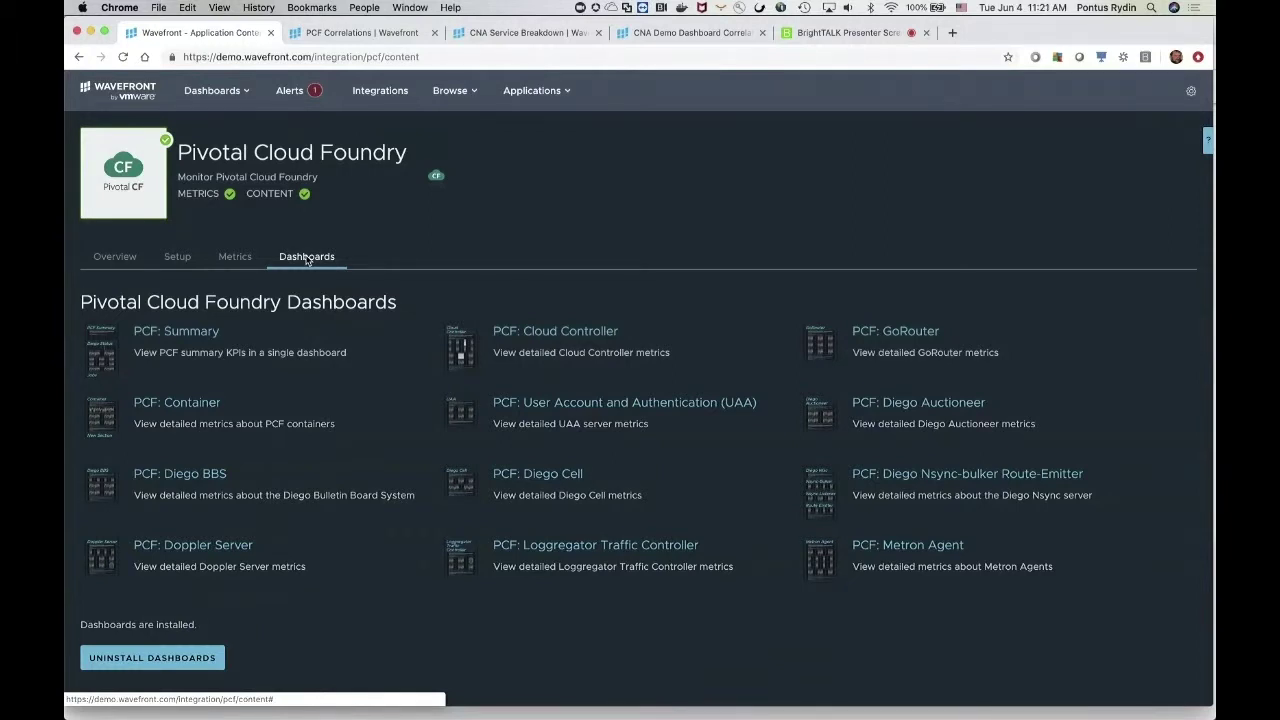
left_click(199, 336)
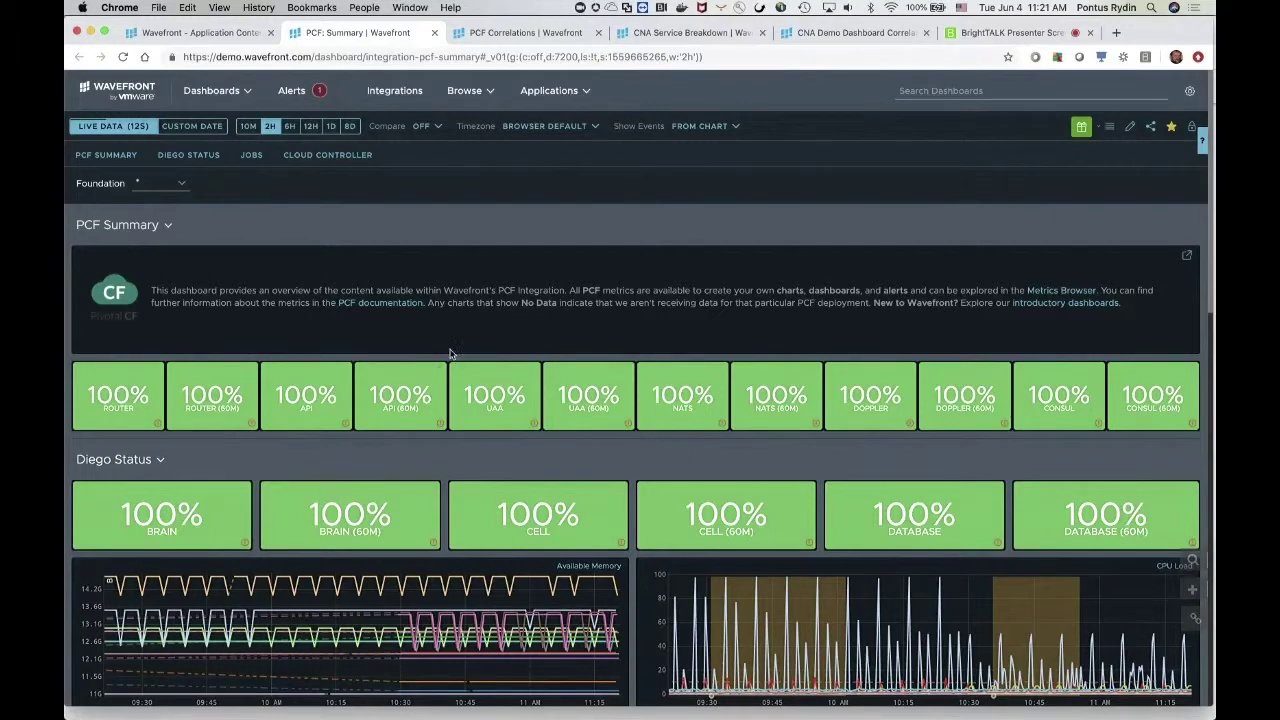
scroll(342, 318, "down", 2)
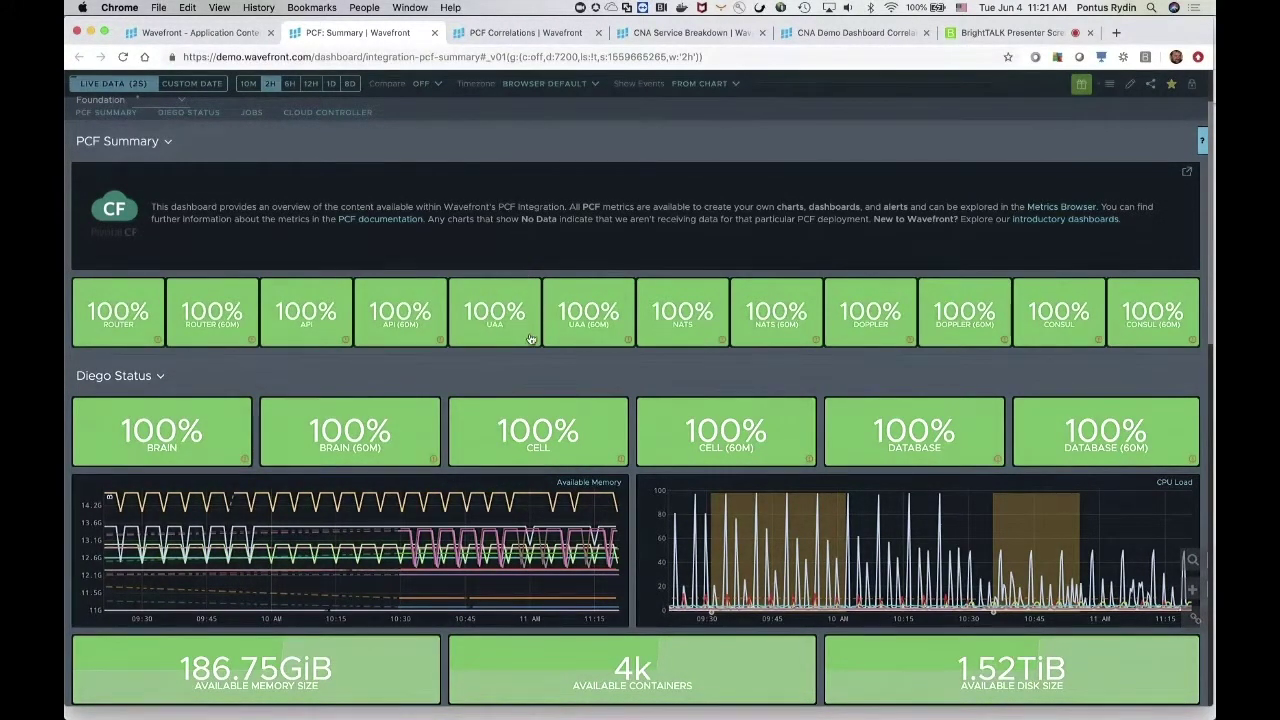
scroll(428, 374, "down", 2)
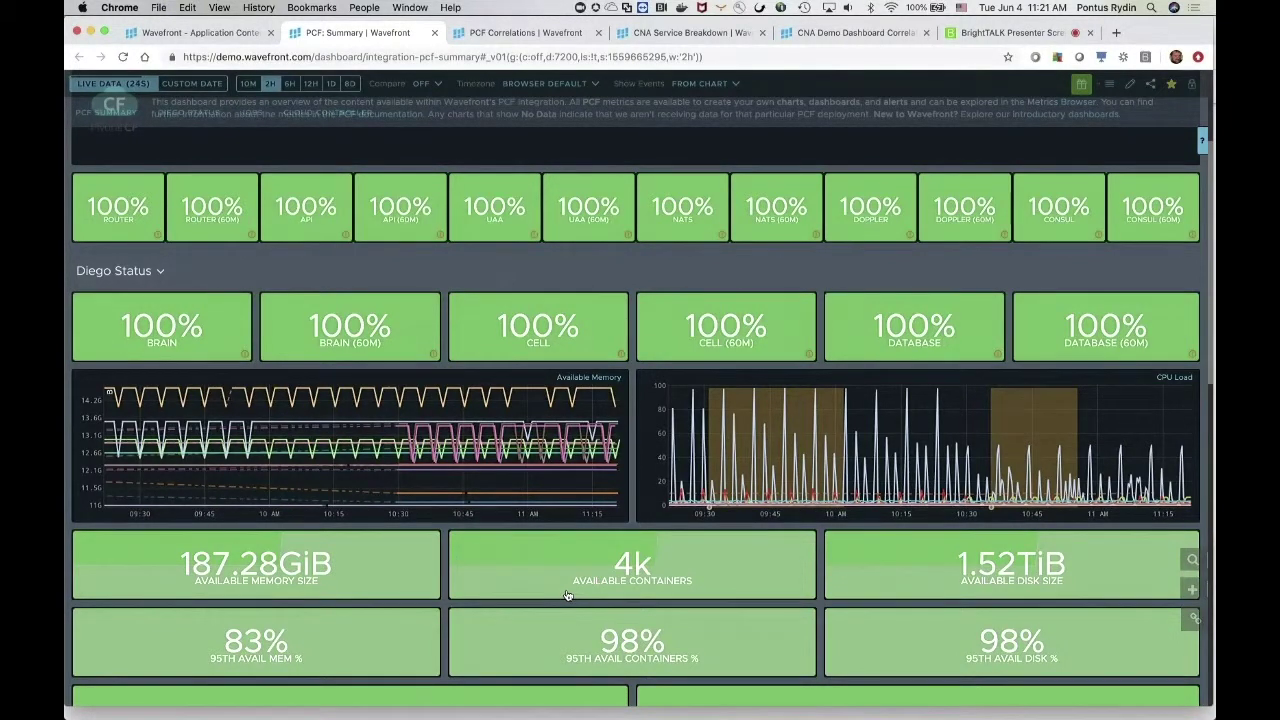
scroll(566, 596, "down", 2)
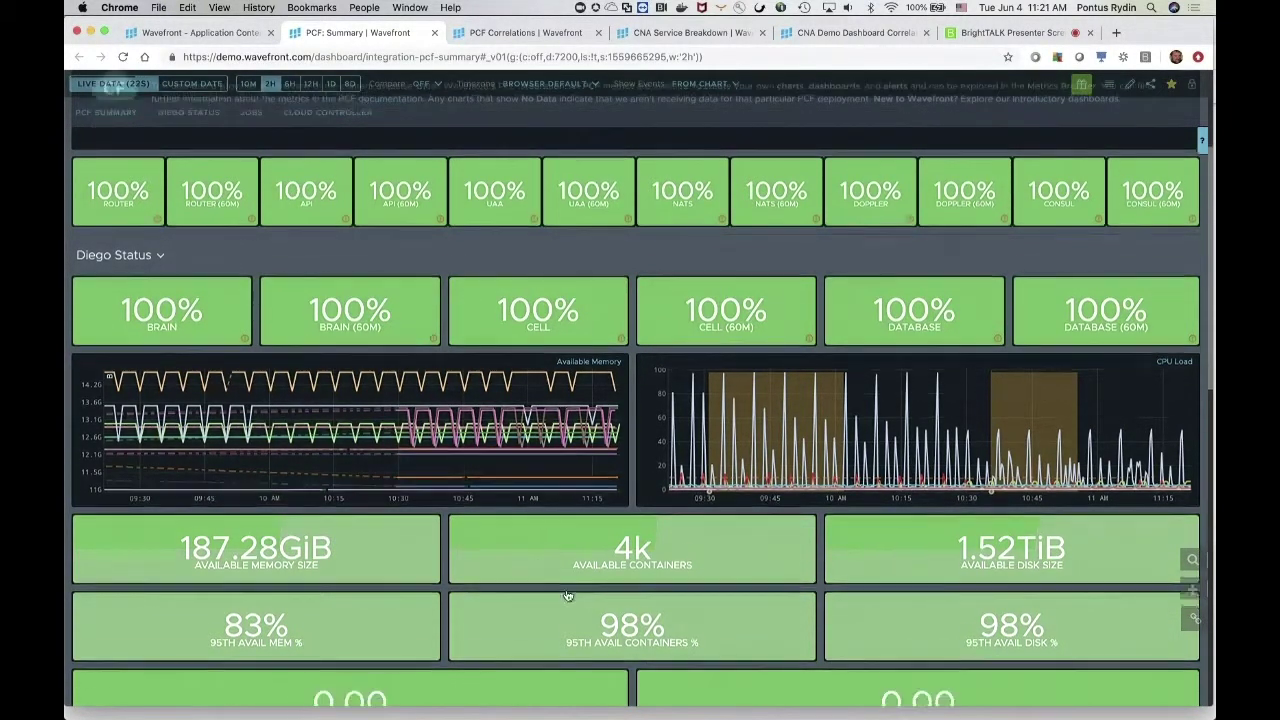
scroll(566, 596, "down", 5)
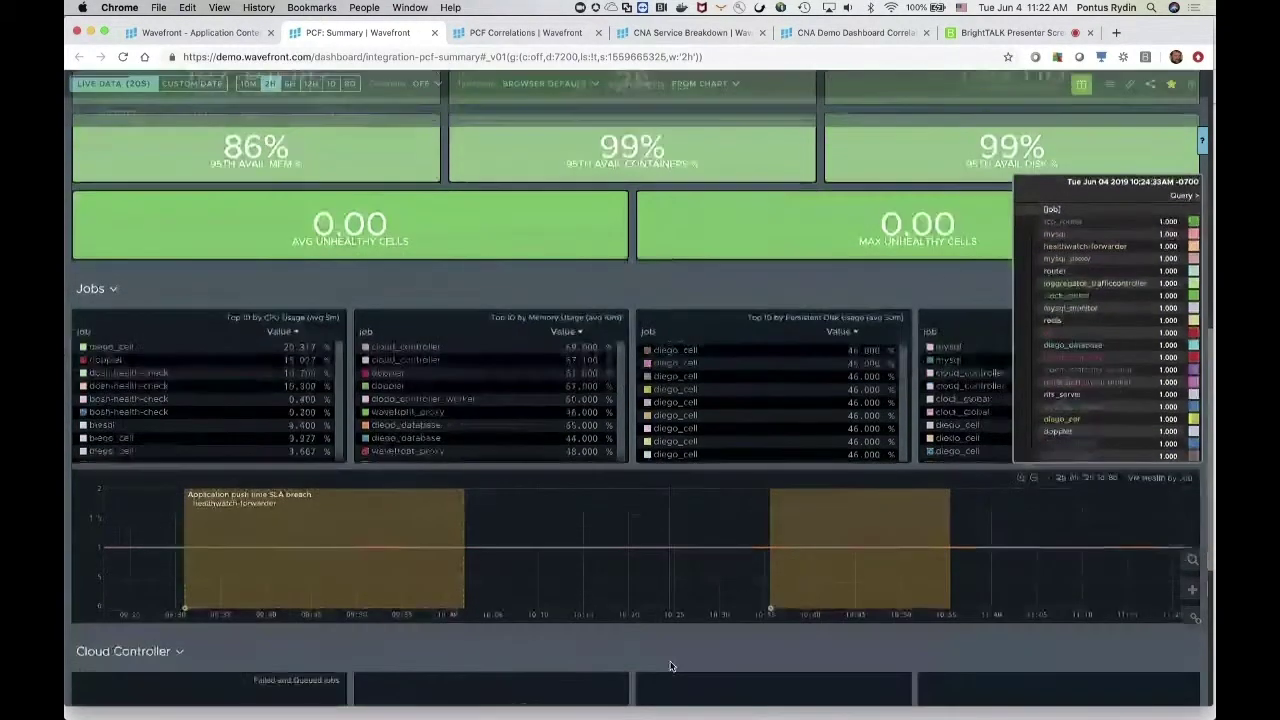
scroll(670, 666, "down", 4)
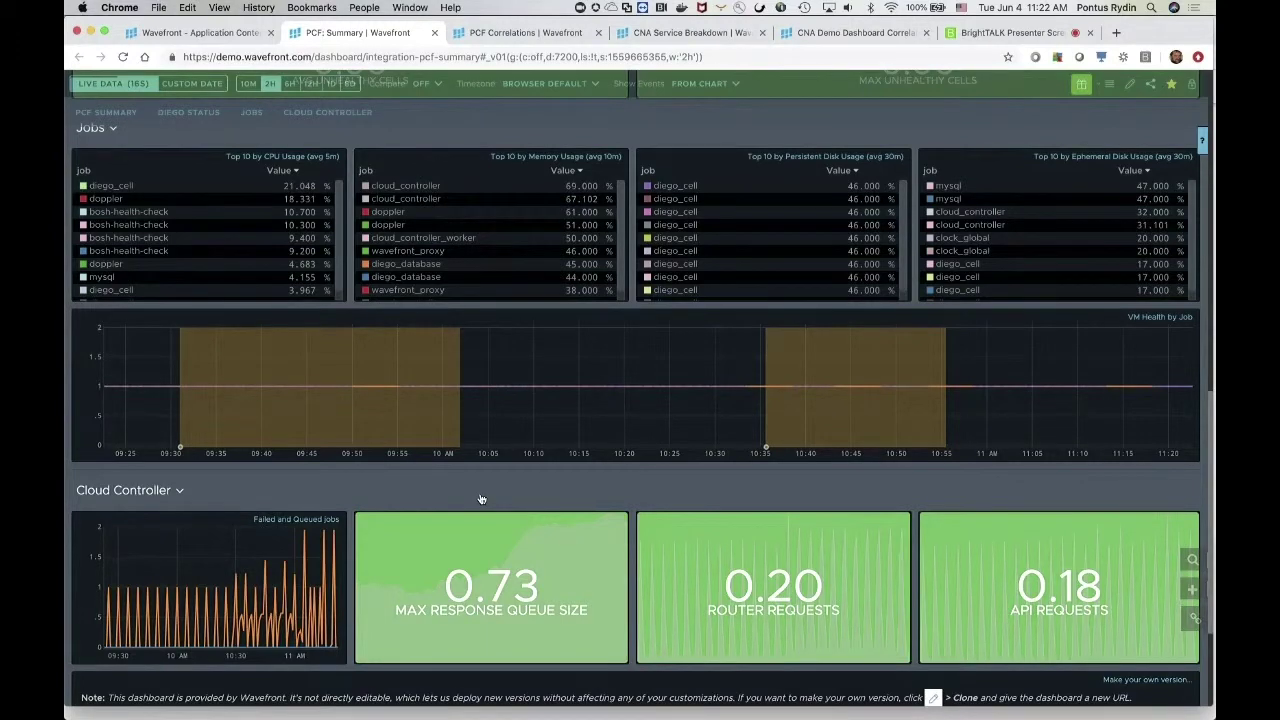
scroll(481, 499, "down", 2)
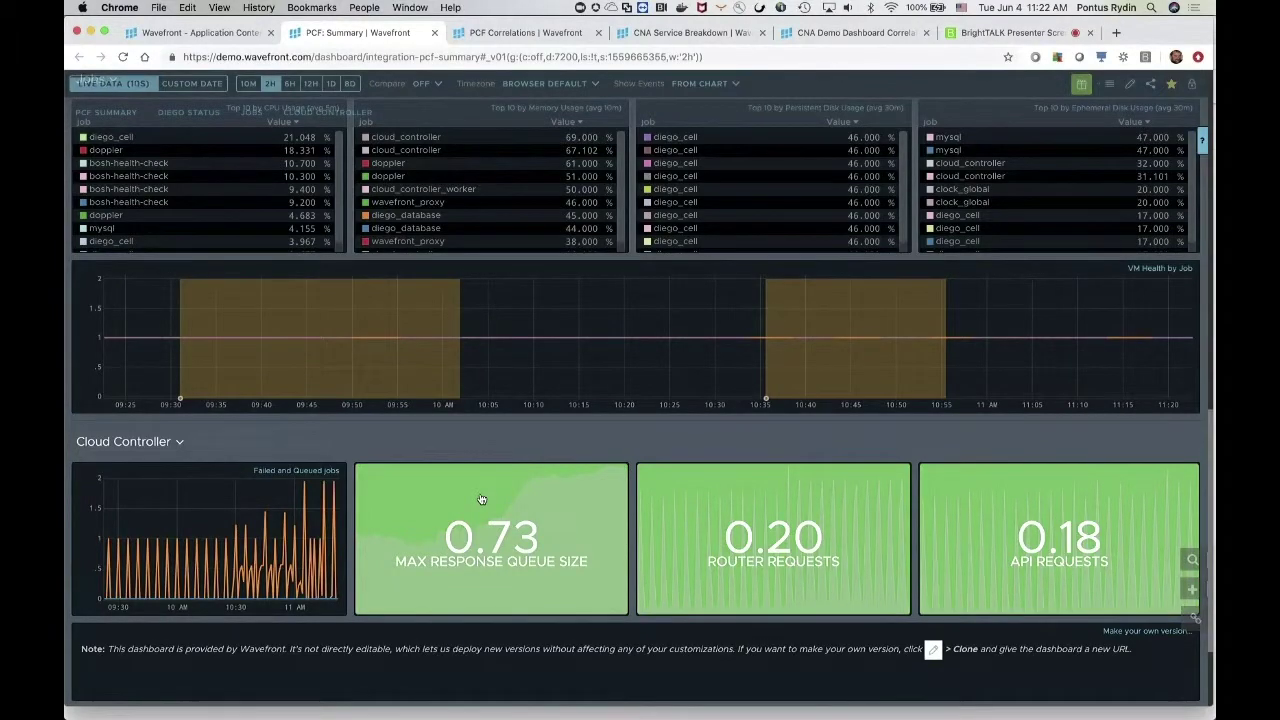
scroll(481, 499, "up", 15)
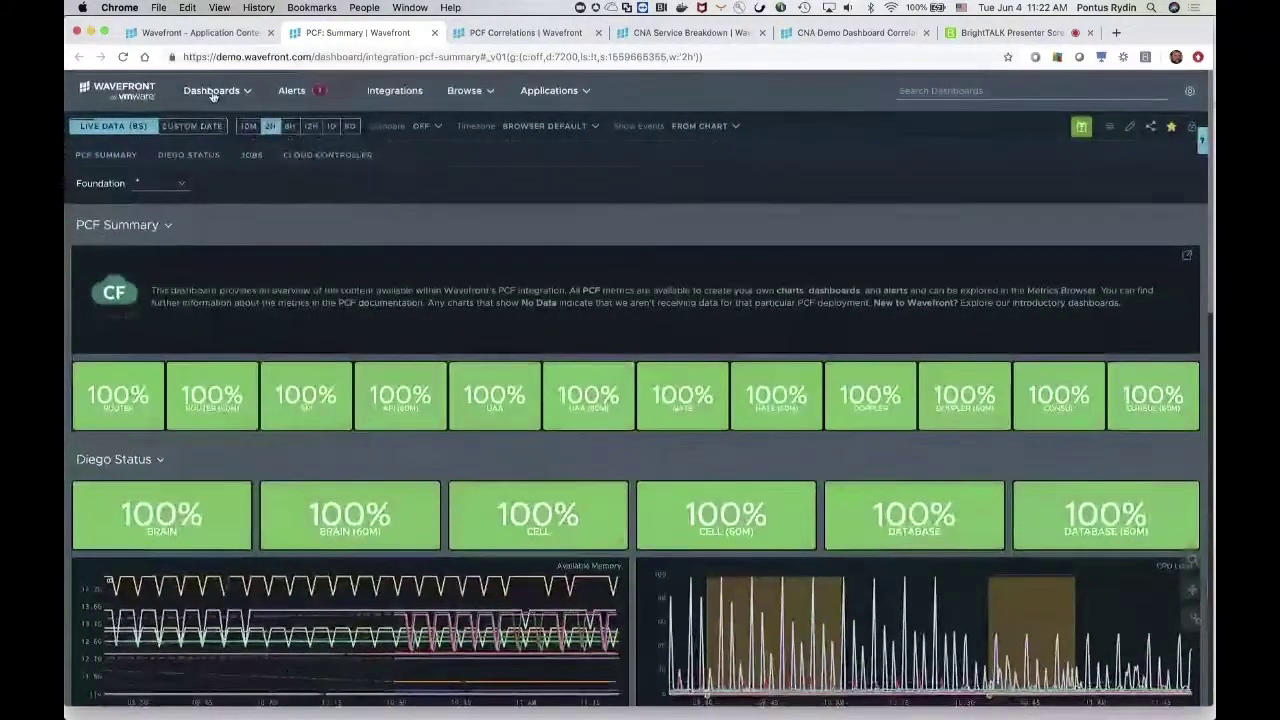
Open the PCF Health dashboard, set its PCF Foundation filter to * and examine the Overall command execution time chart
mouse_move(211, 92)
left_click(213, 322)
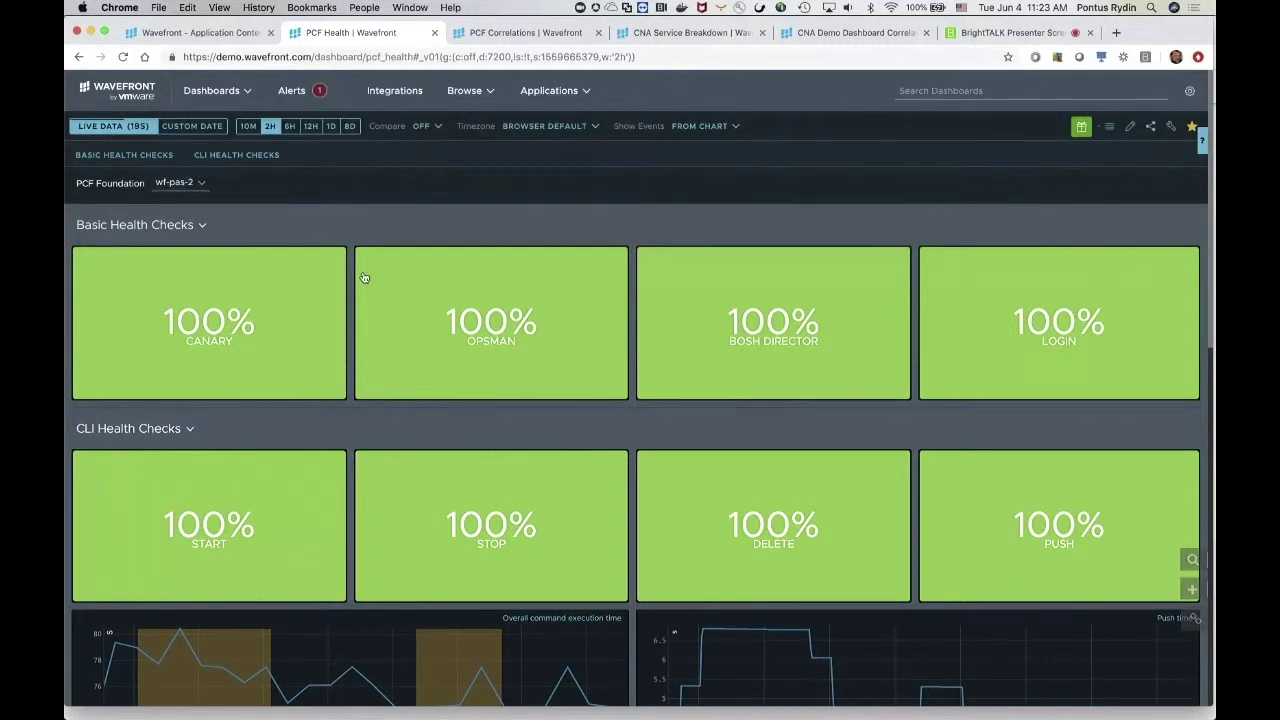
left_click(176, 184)
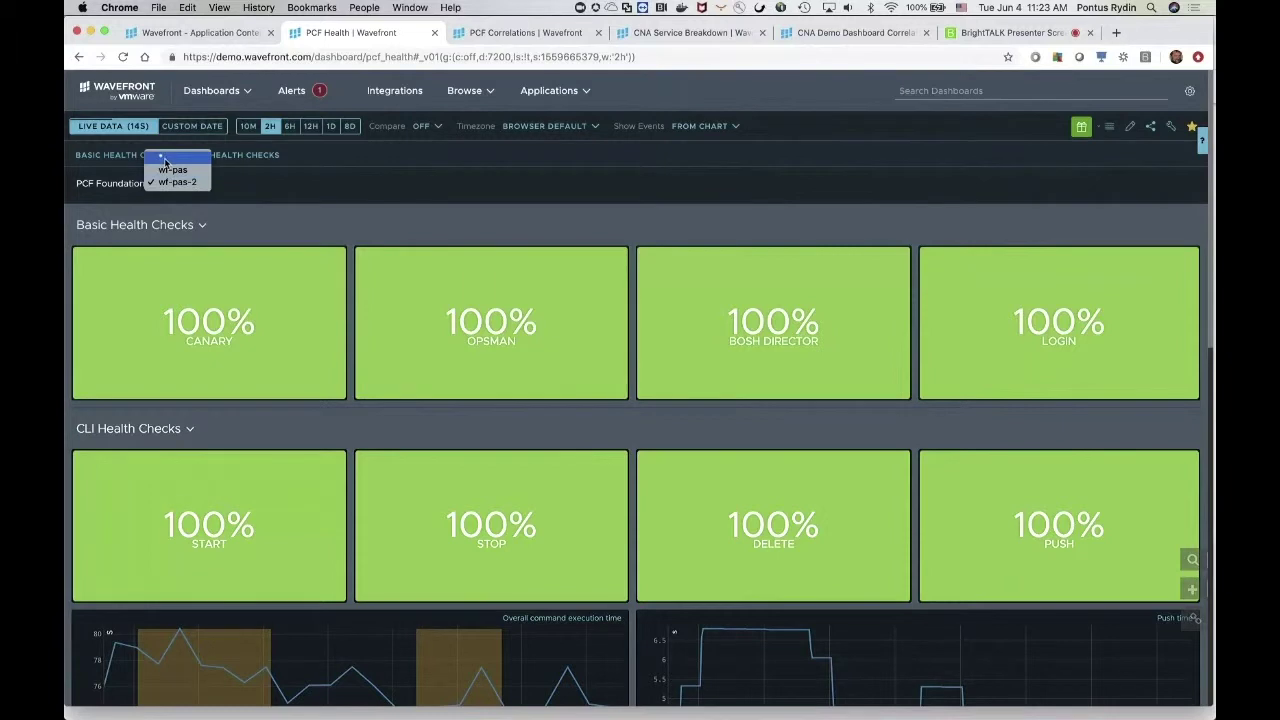
left_click(162, 157)
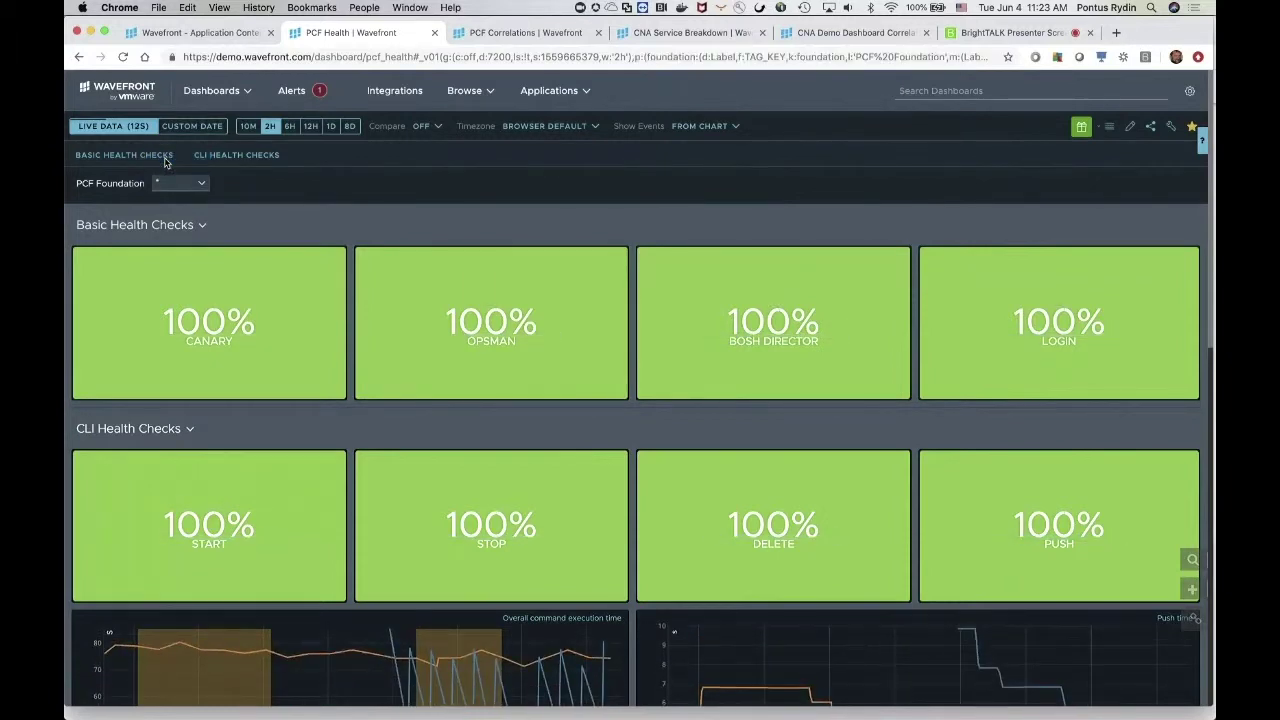
scroll(455, 455, "down", 3)
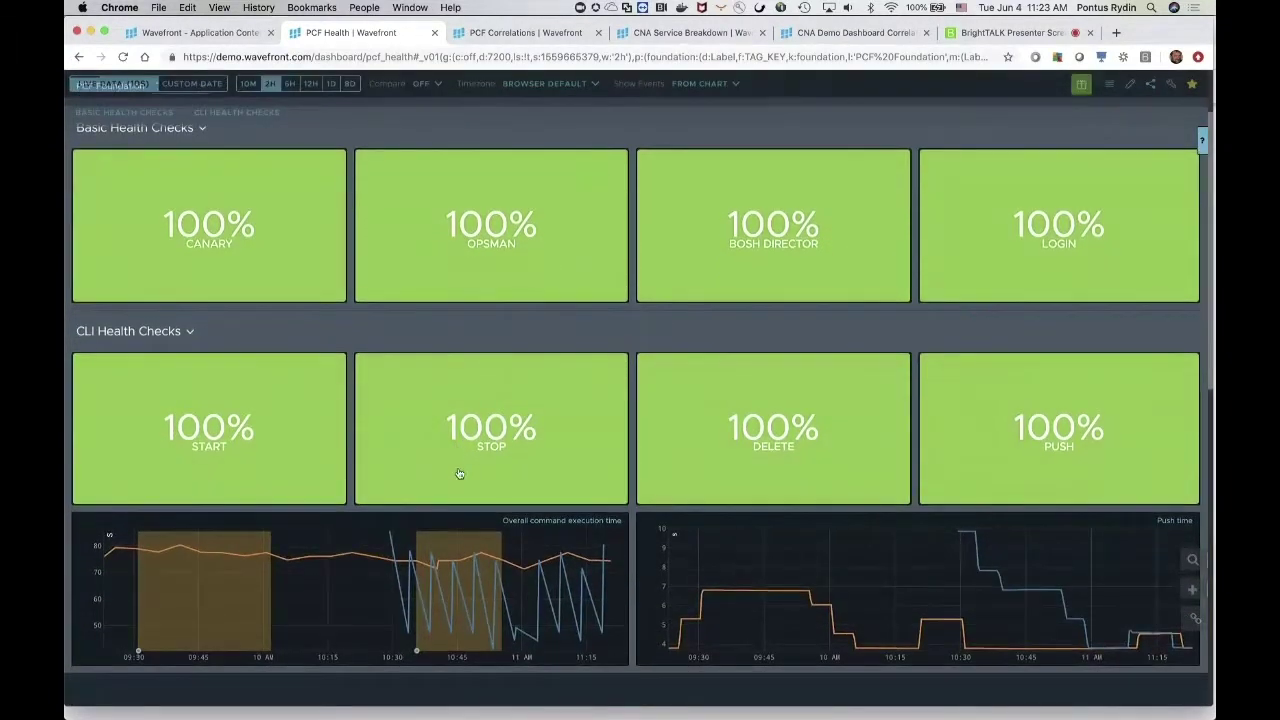
mouse_move(442, 594)
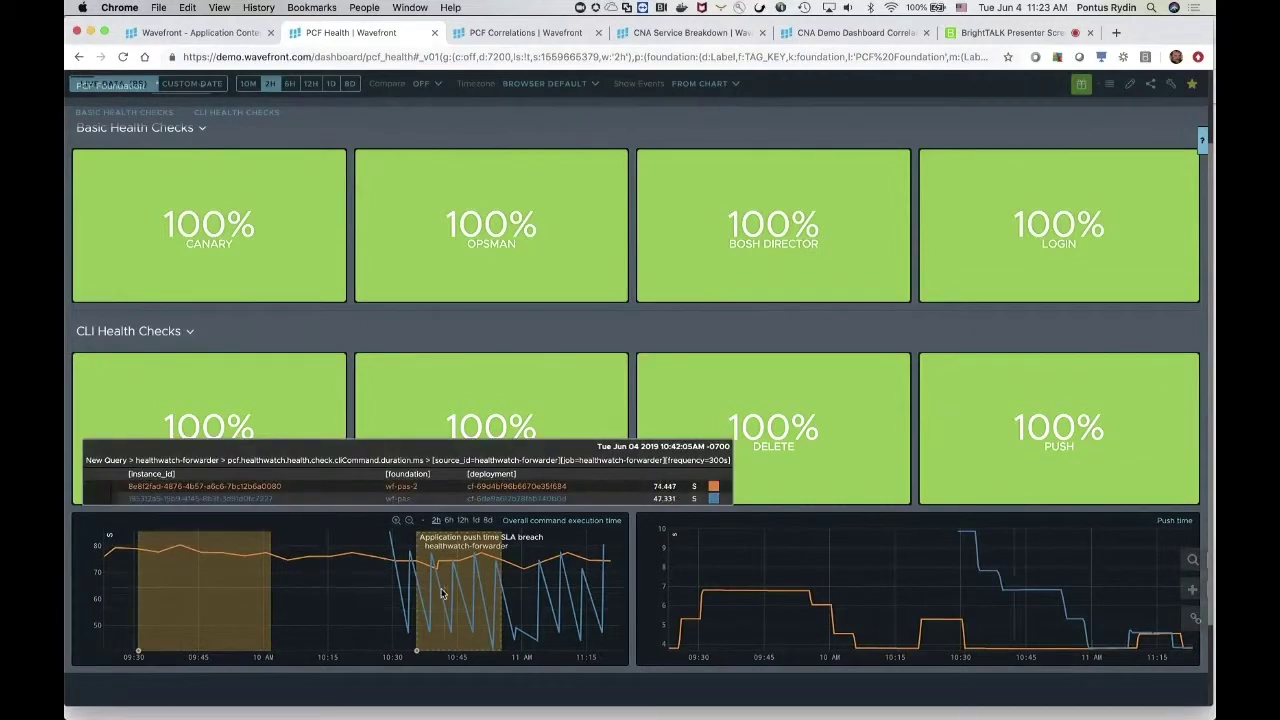
Set the time window to 12 hours, zoom the Push time chart to about 4:28–5:07 AM and sync the dashboard to that range
scroll(340, 140, "up", 3)
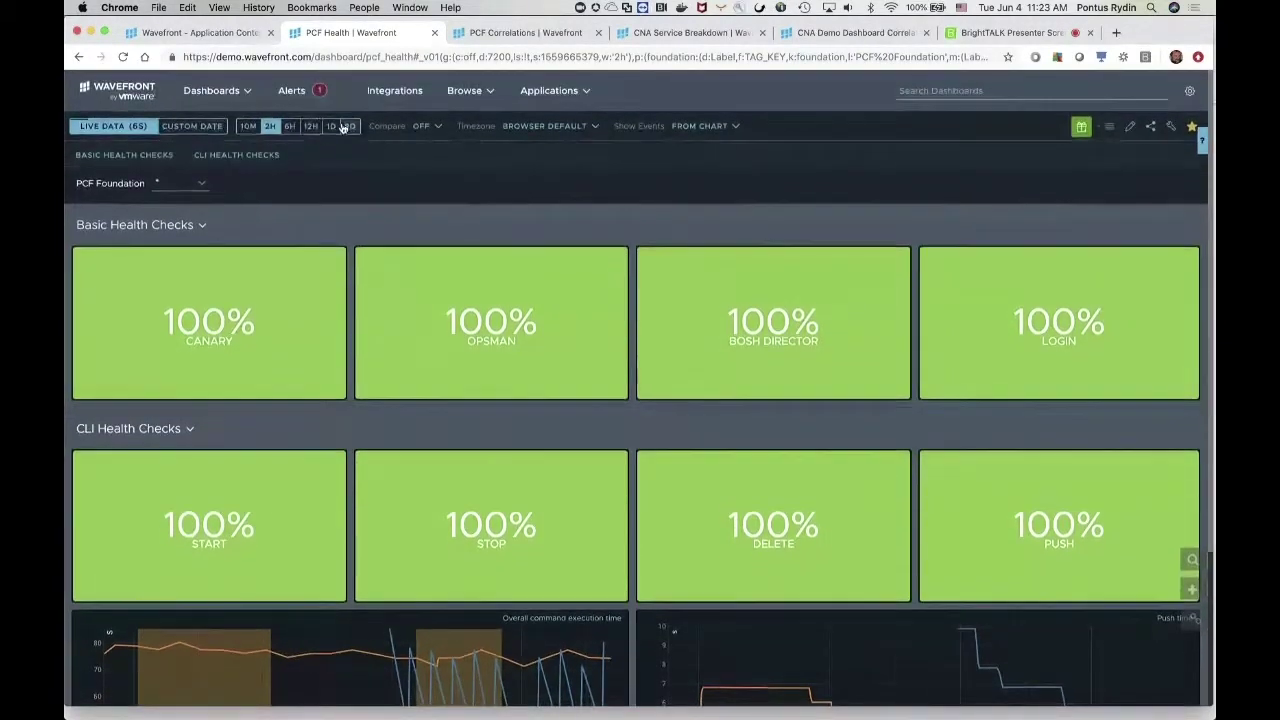
left_click(310, 126)
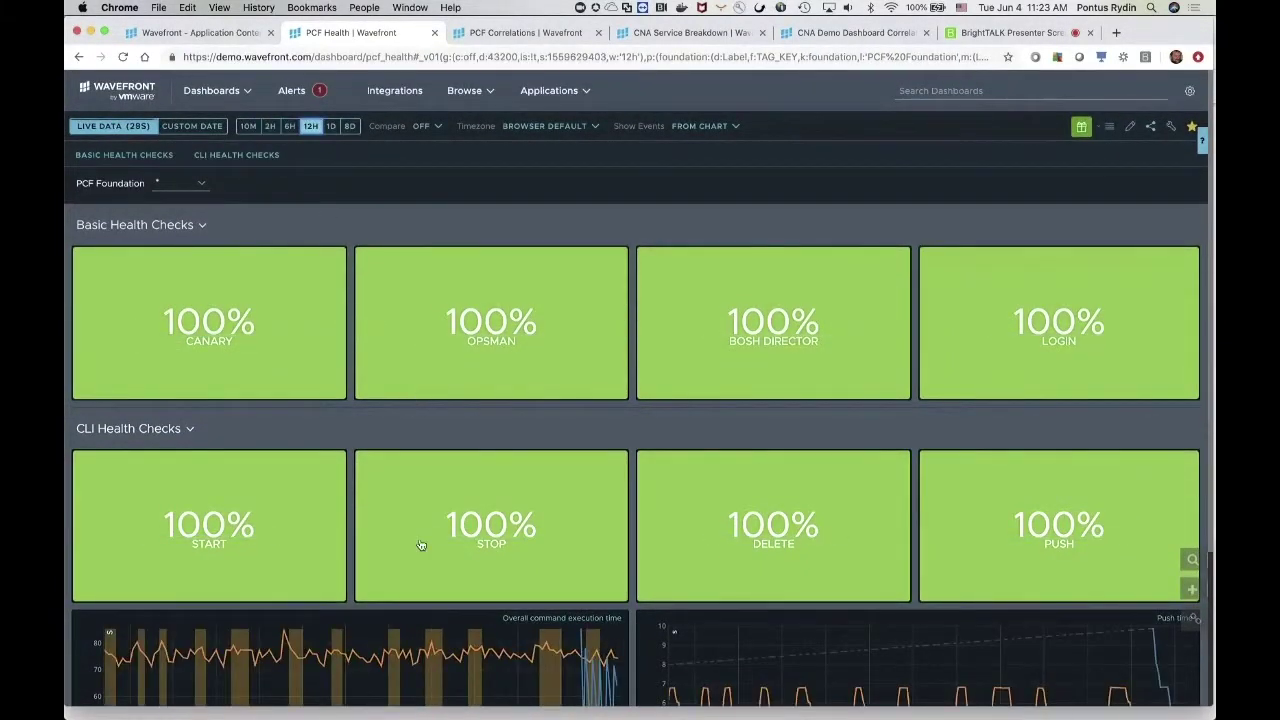
scroll(421, 545, "down", 3)
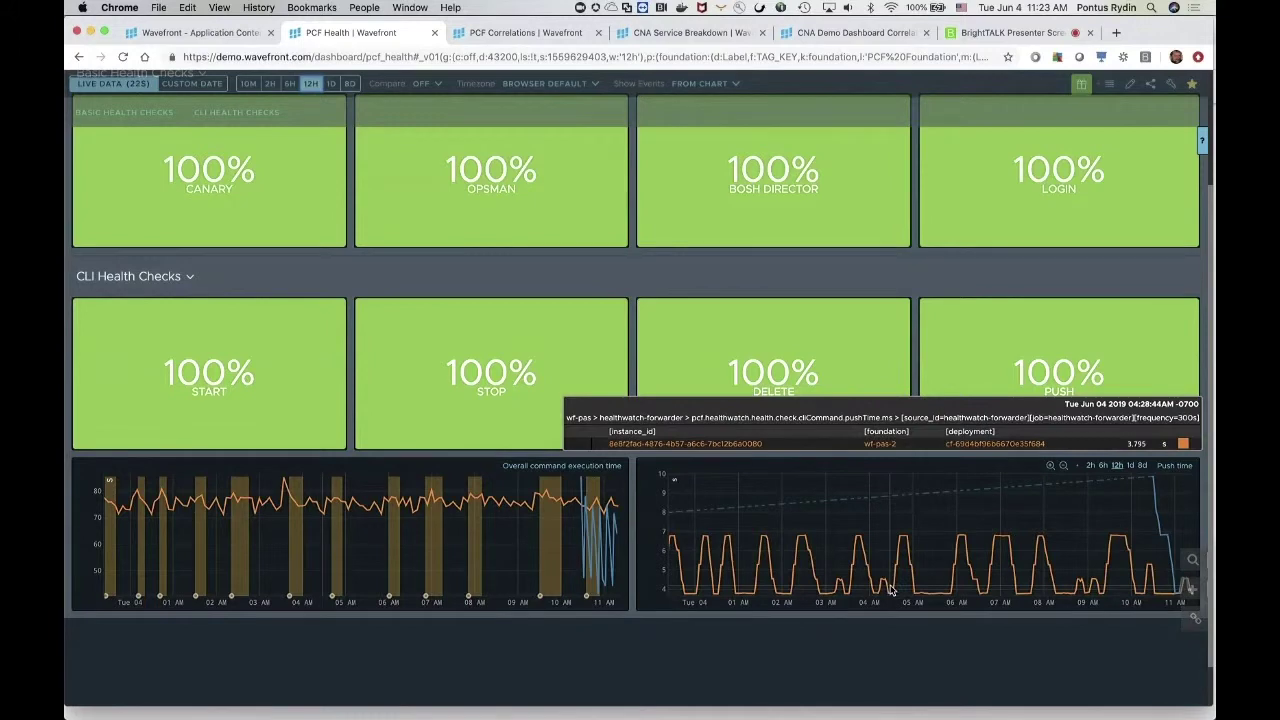
left_click_drag(890, 590, 919, 591)
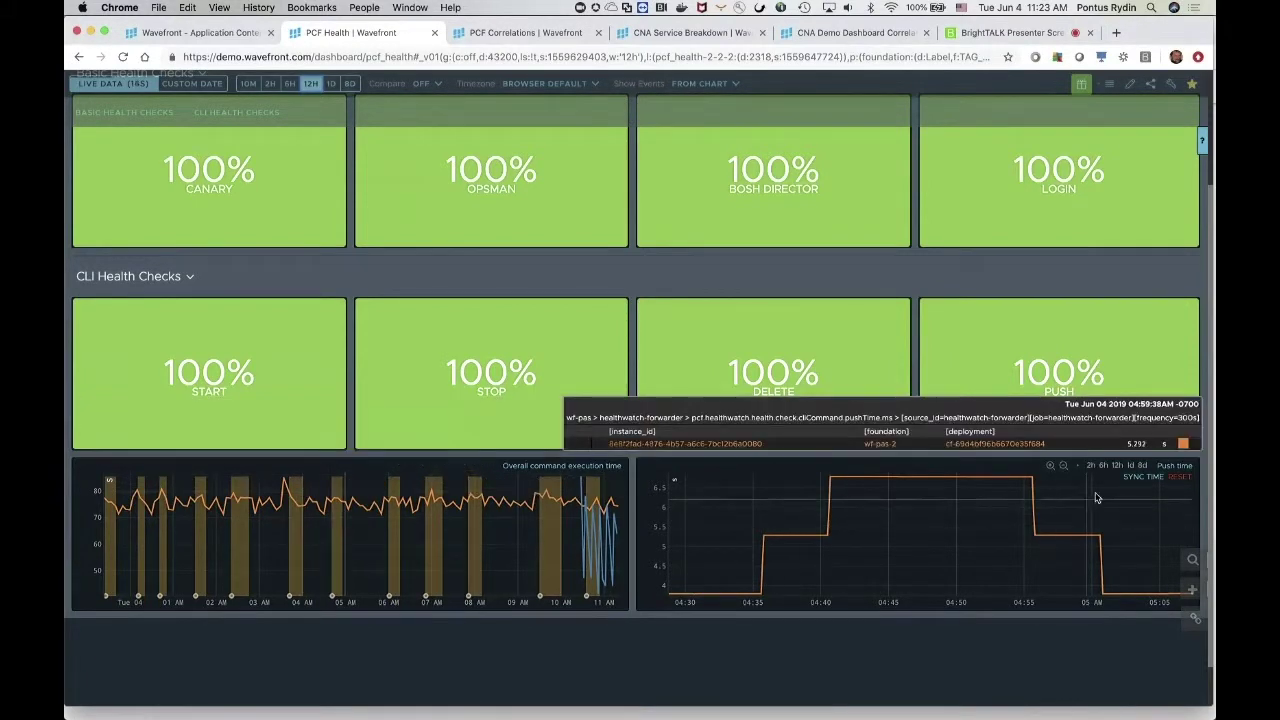
left_click(1136, 479)
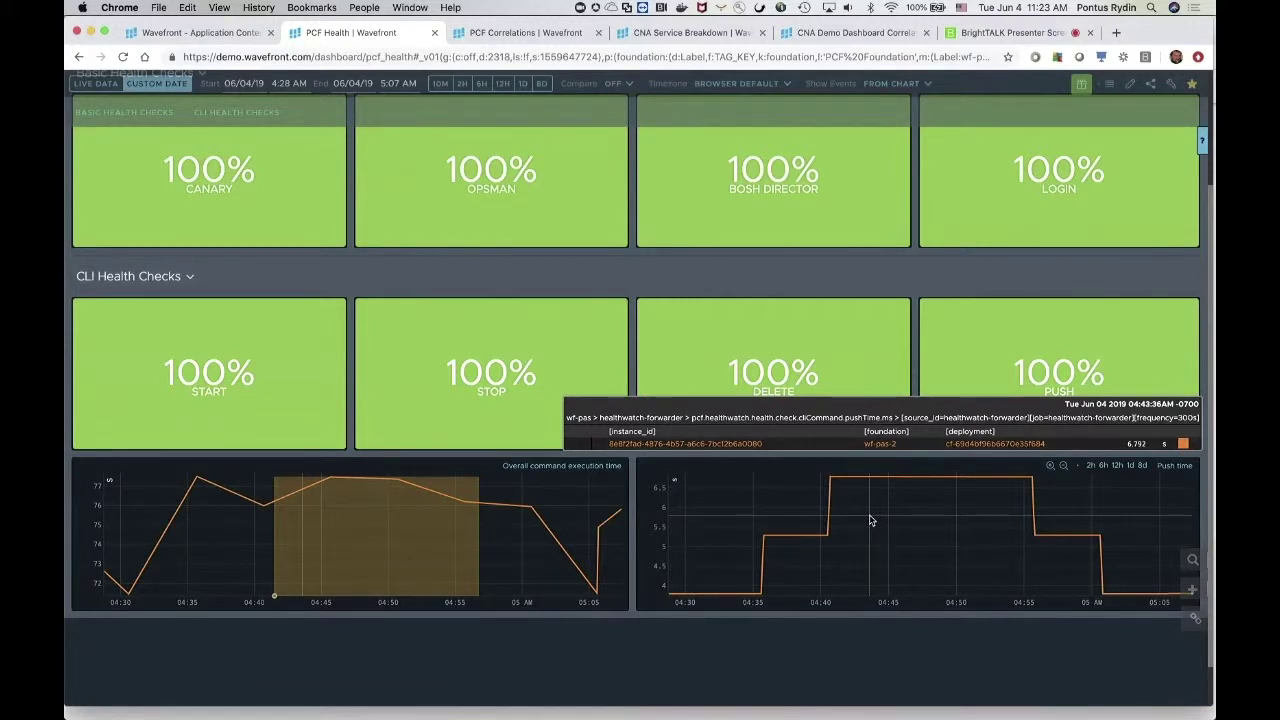
Open the favorite PCF: Container dashboard and filter it to the wf-pas foundation
scroll(775, 315, "up", 5)
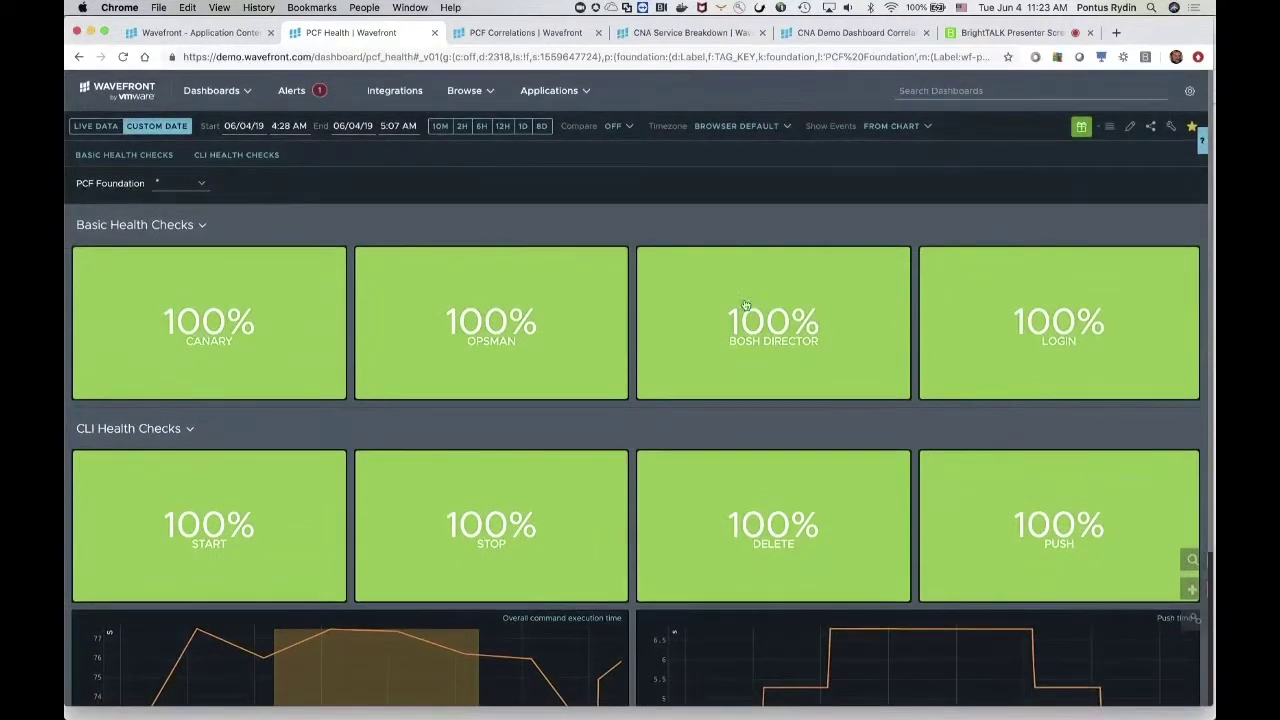
left_click(235, 91)
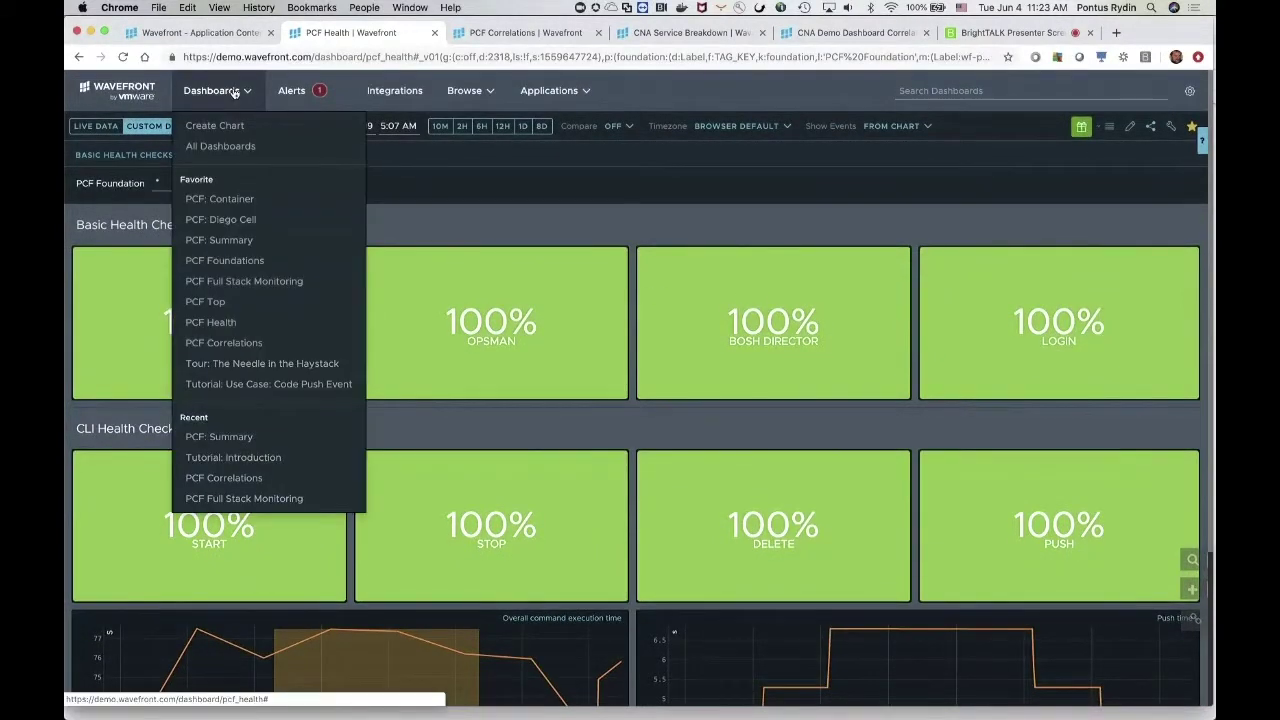
left_click(236, 198)
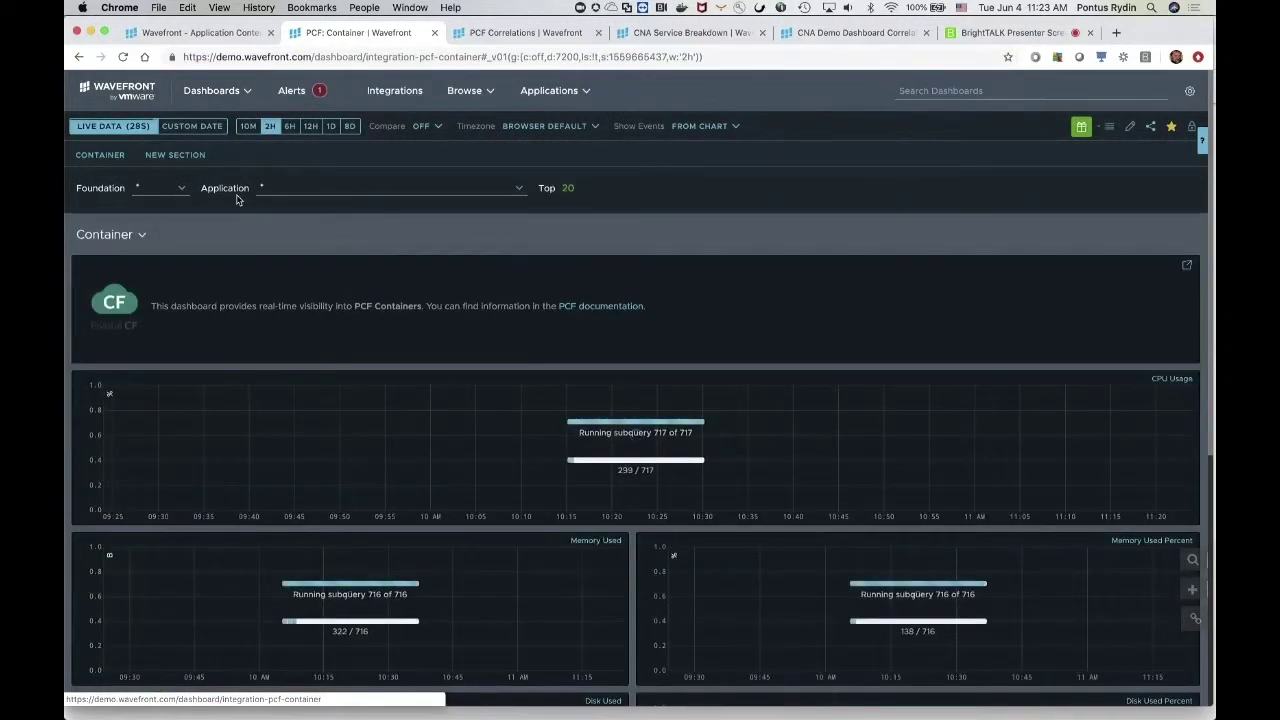
left_click(183, 187)
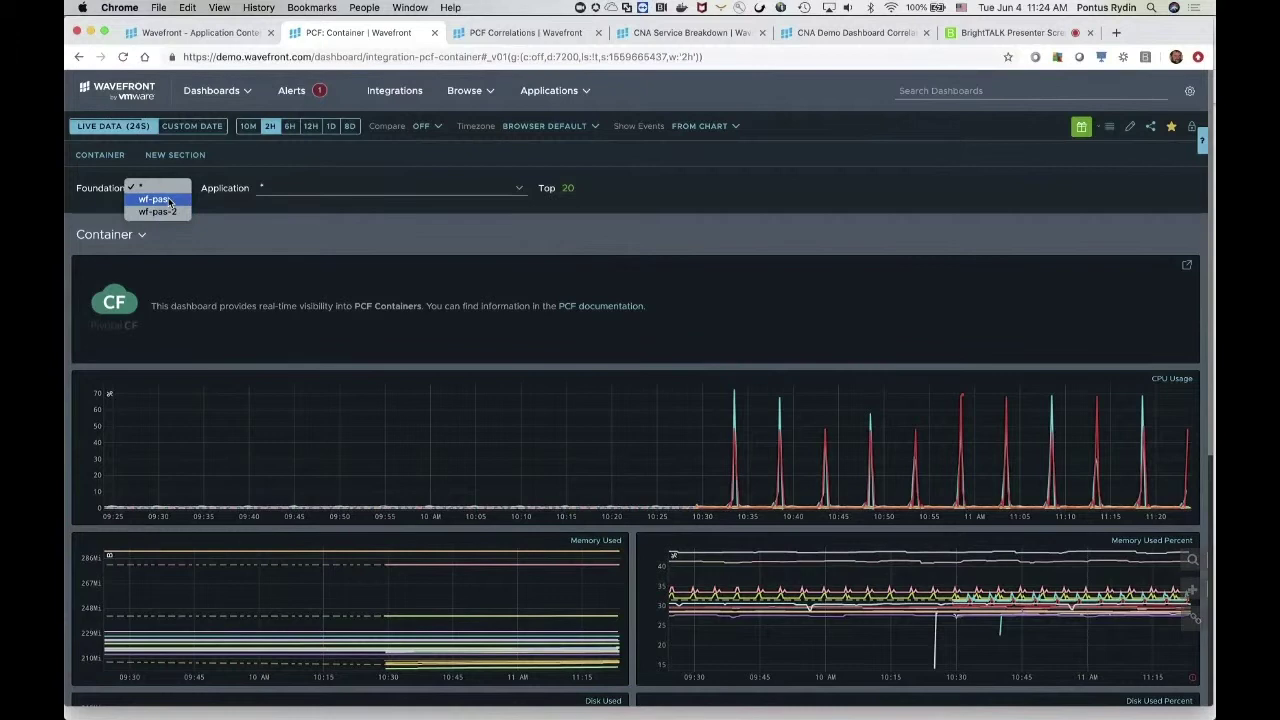
left_click(168, 200)
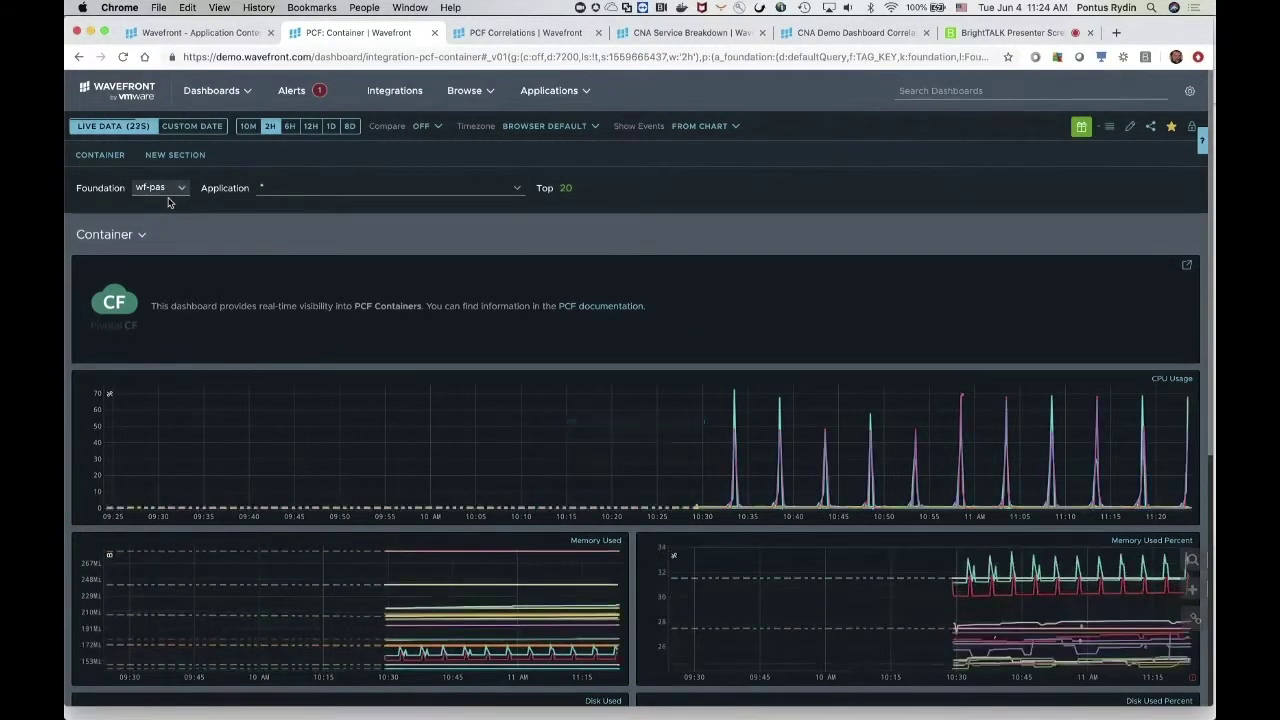
Filter the container dashboard to the healthwatch application and examine its CPU, memory and disk charts
left_click(508, 187)
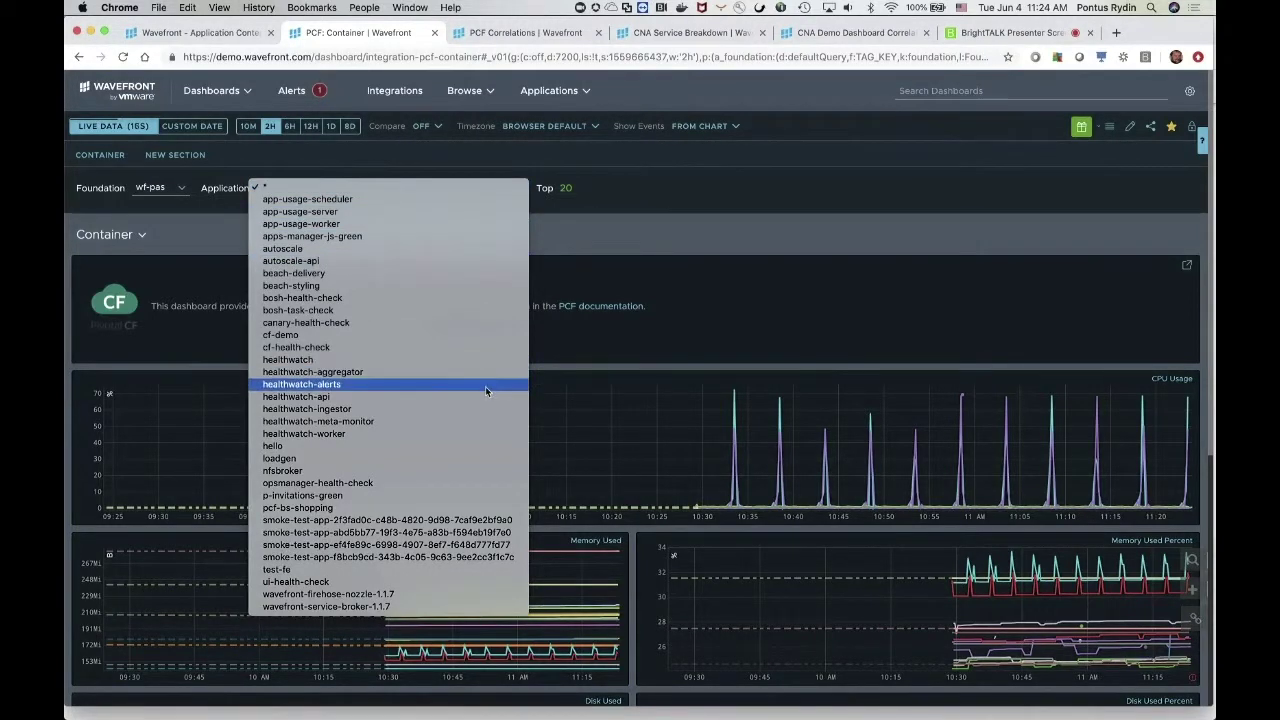
left_click(459, 360)
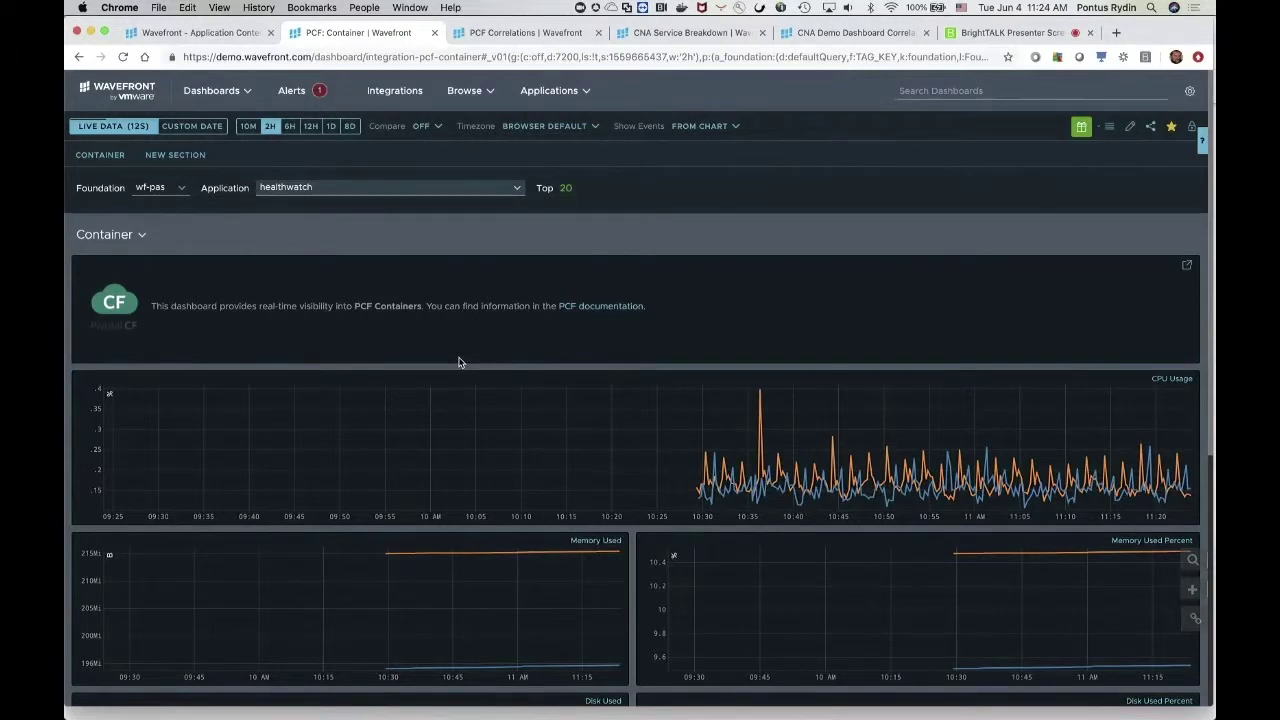
mouse_move(787, 482)
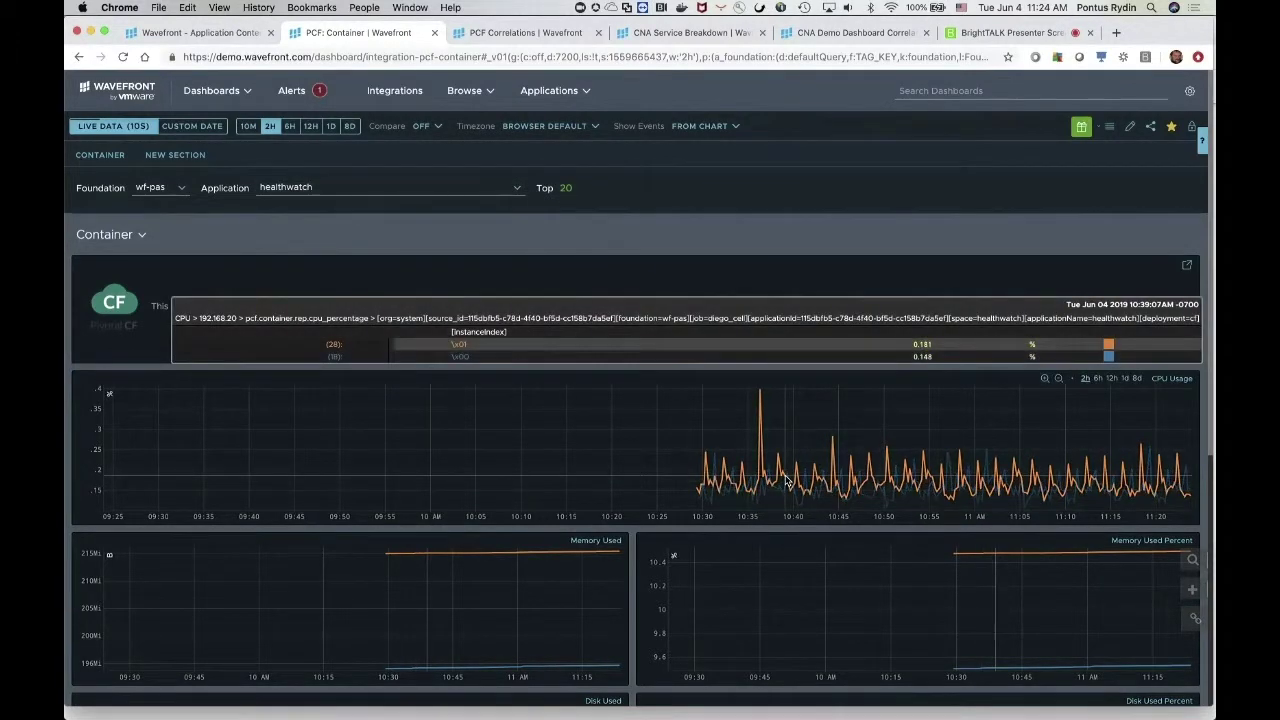
scroll(787, 482, "down", 3)
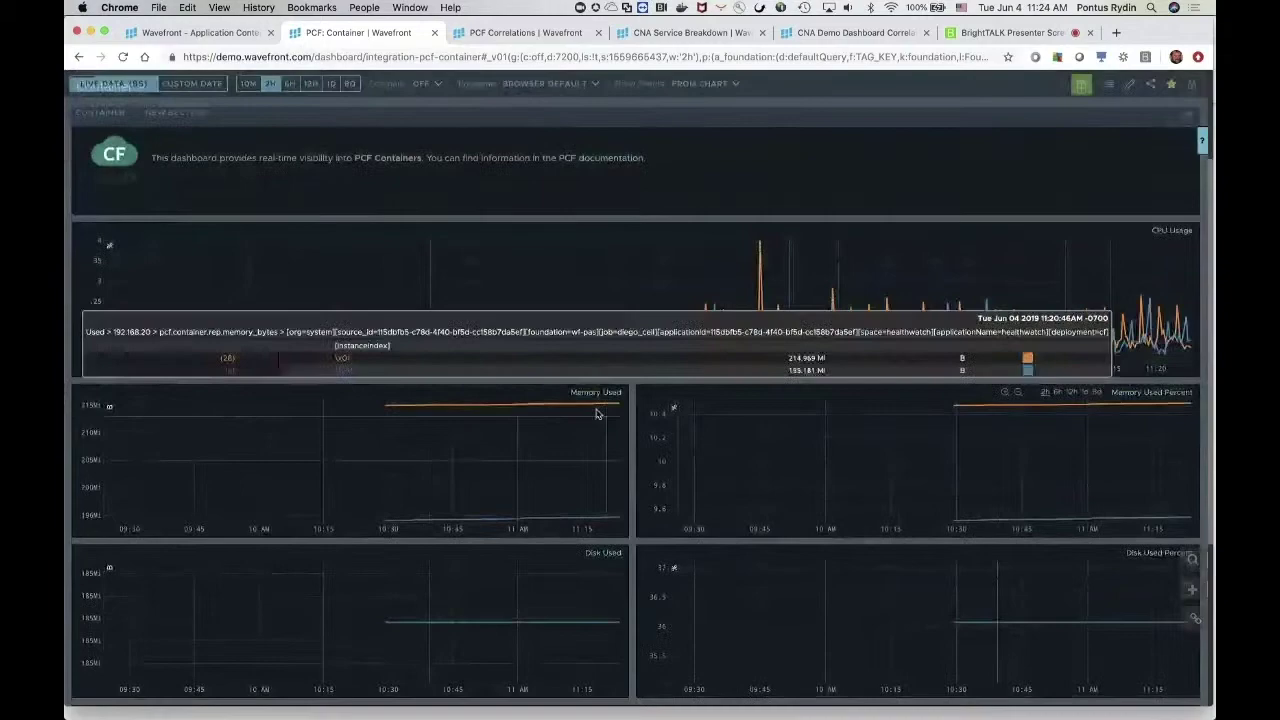
scroll(837, 491, "down", 5)
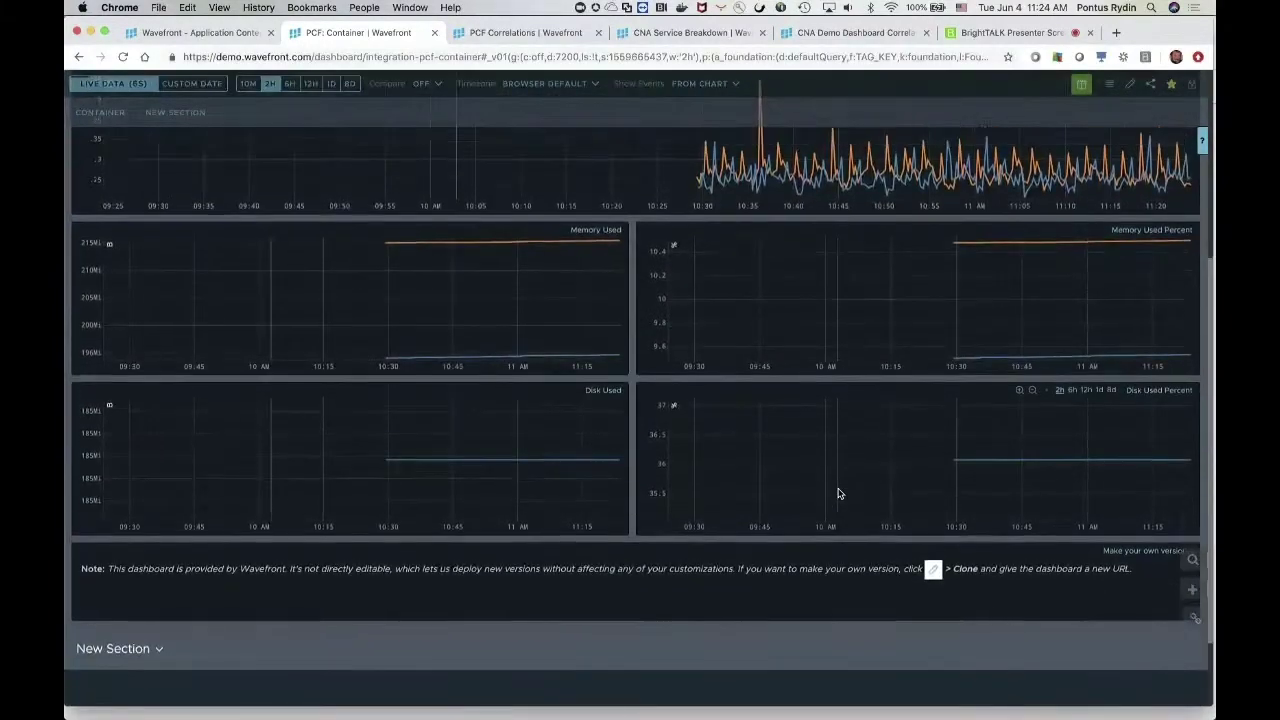
scroll(839, 493, "up", 5)
scroll(839, 493, "up", 3)
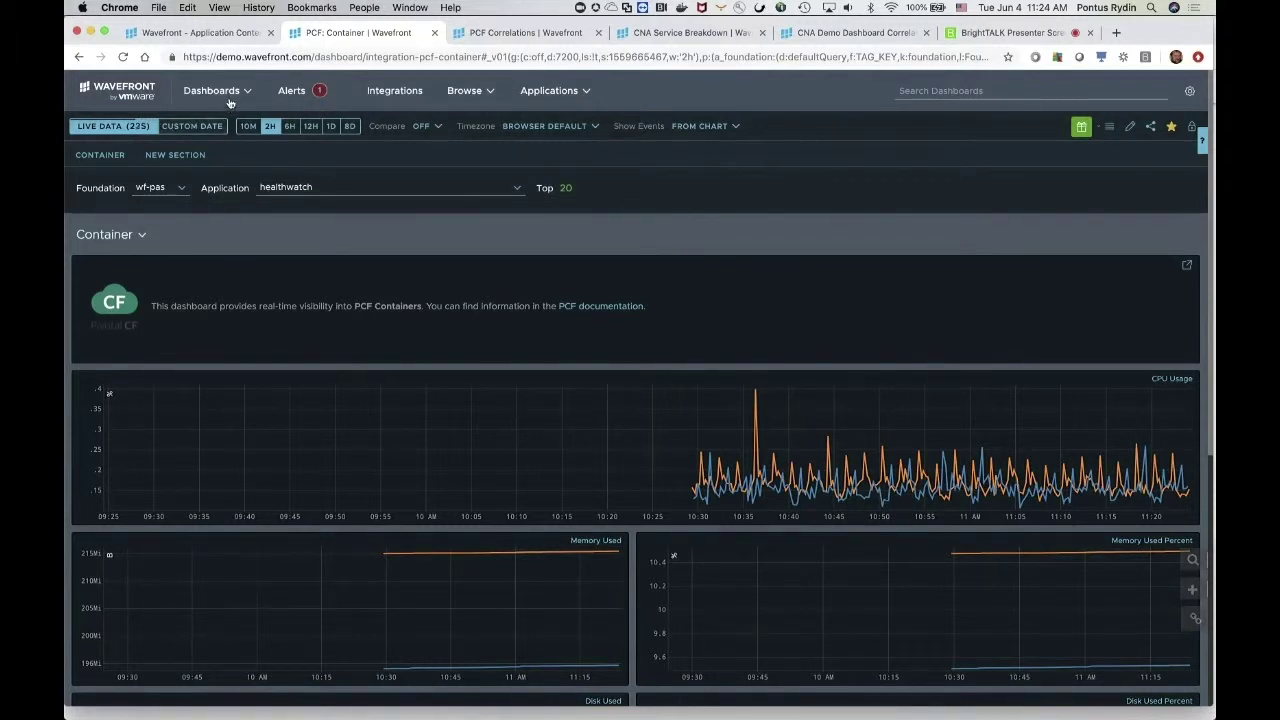
mouse_move(232, 98)
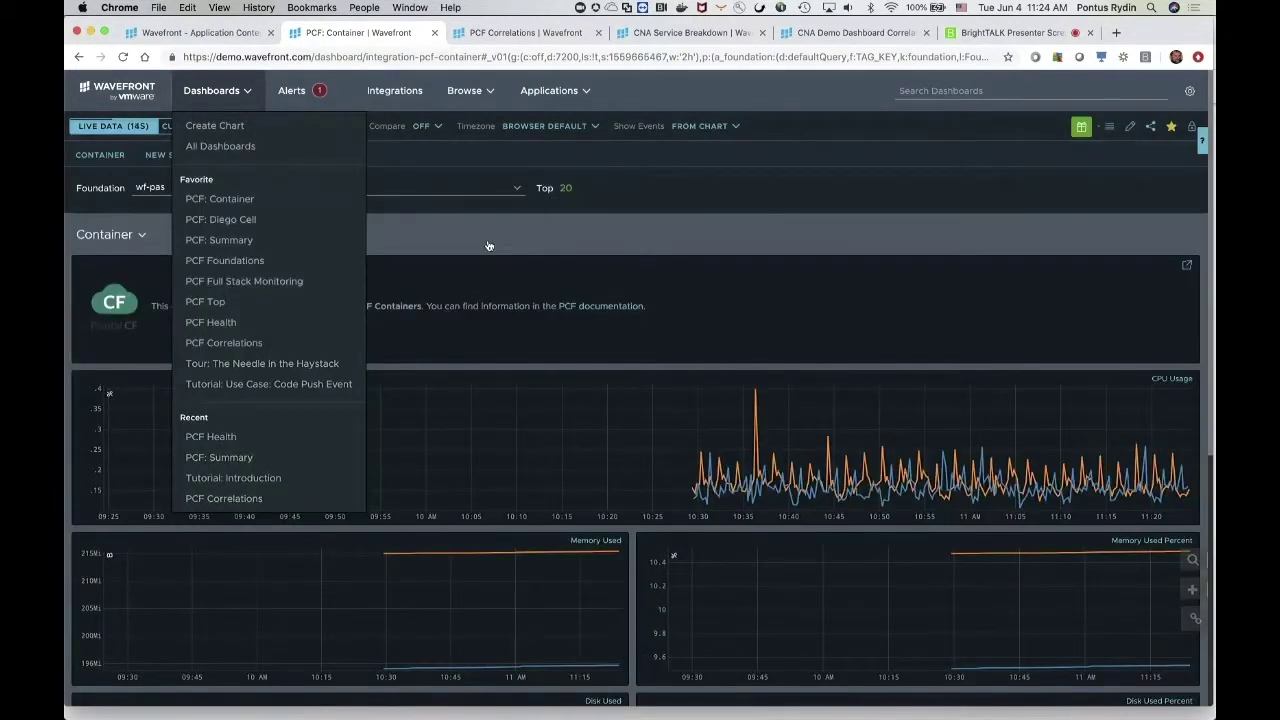
left_click(488, 246)
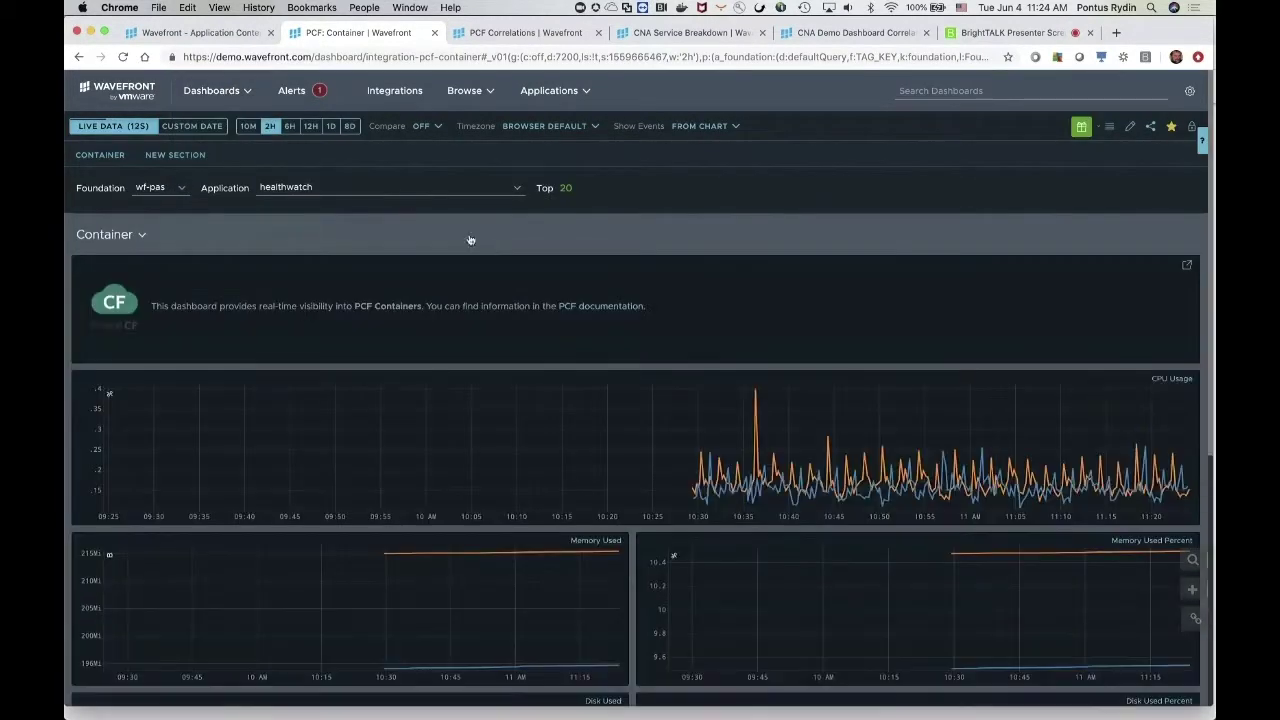
left_click(222, 92)
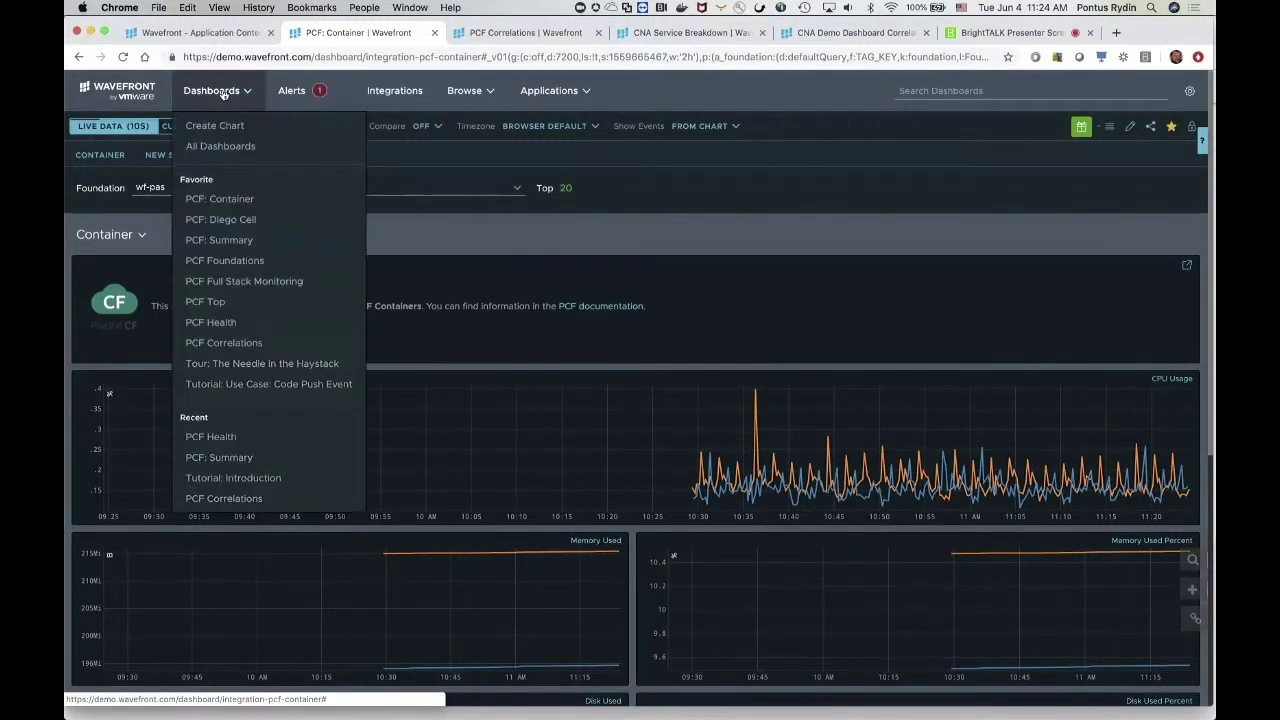
Open the PCF: GoRouter dashboard from the Pivotal Cloud Foundry integration and examine its throughput, route registration and memory charts
left_click(399, 95)
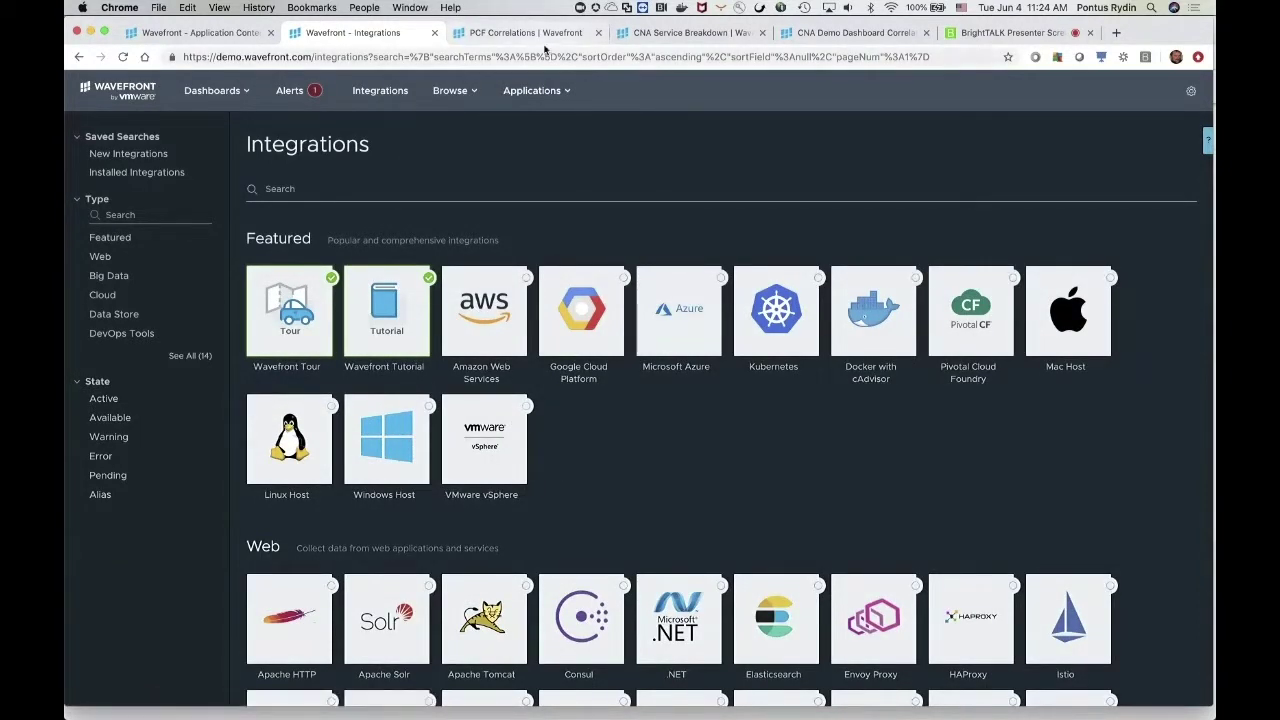
left_click(965, 322)
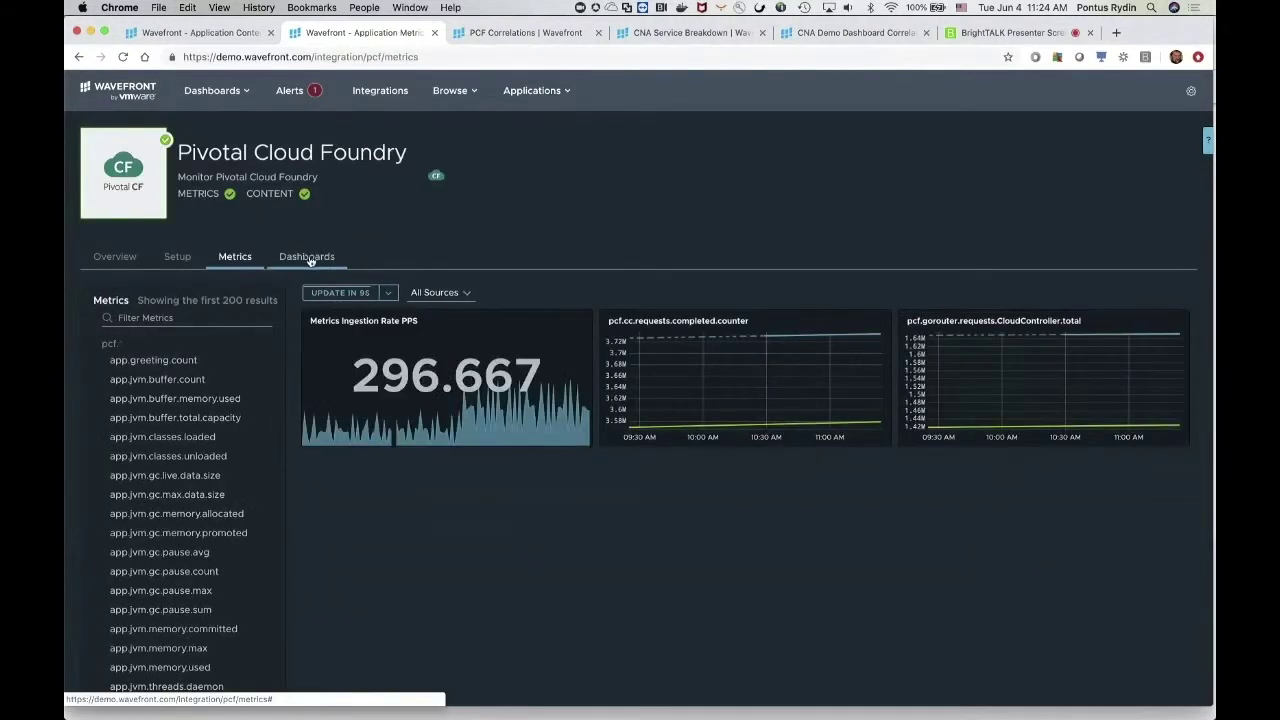
left_click(308, 257)
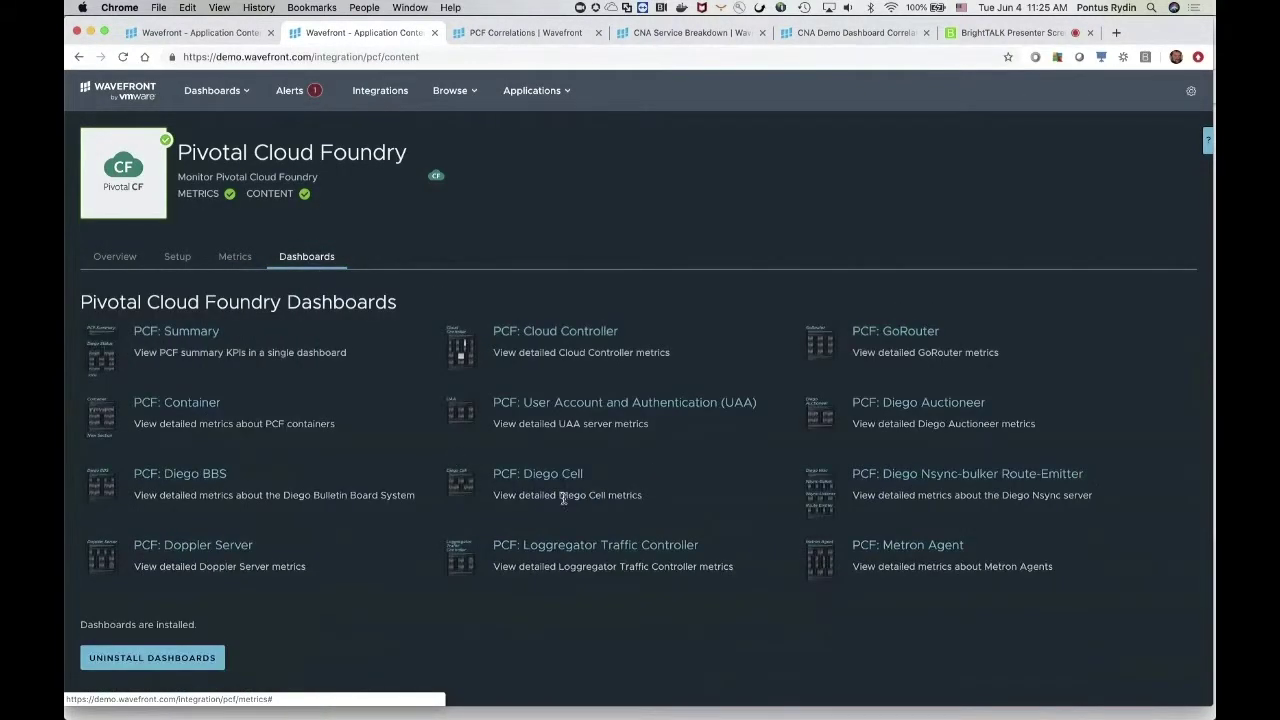
left_click(884, 332)
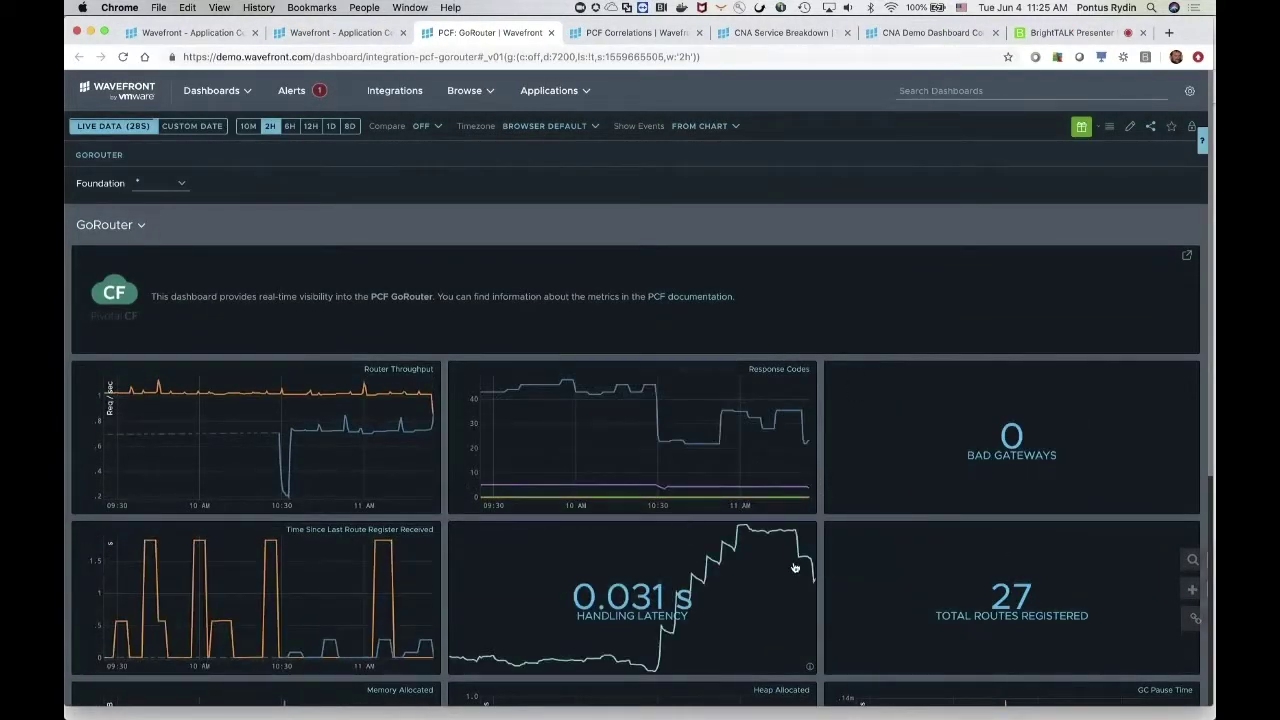
scroll(714, 492, "down", 2)
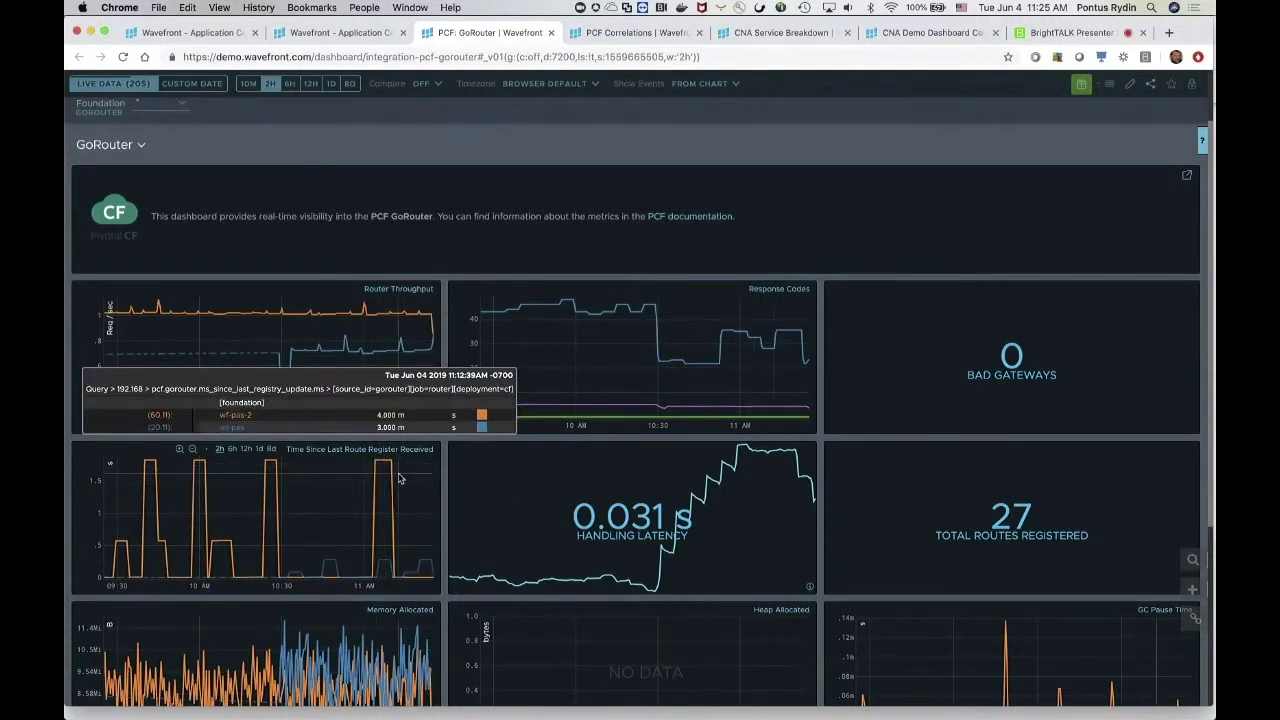
scroll(380, 472, "down", 2)
scroll(380, 472, "down", 1)
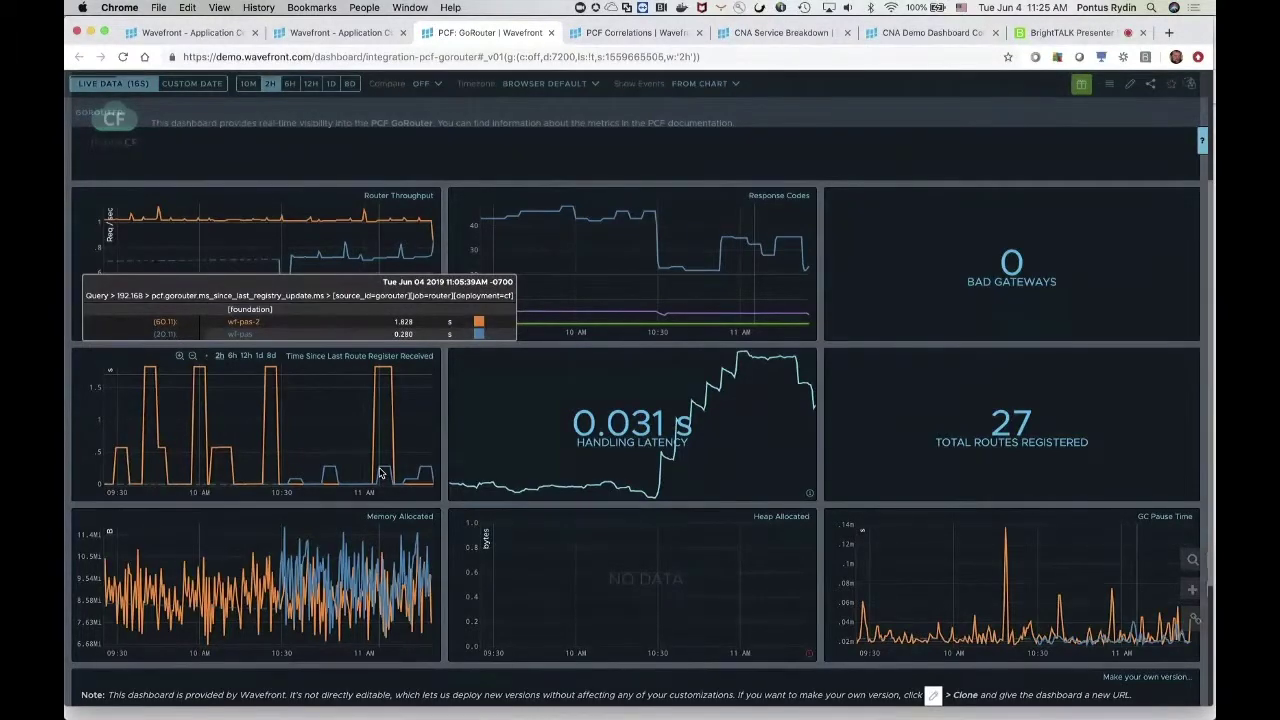
scroll(343, 237, "up", 5)
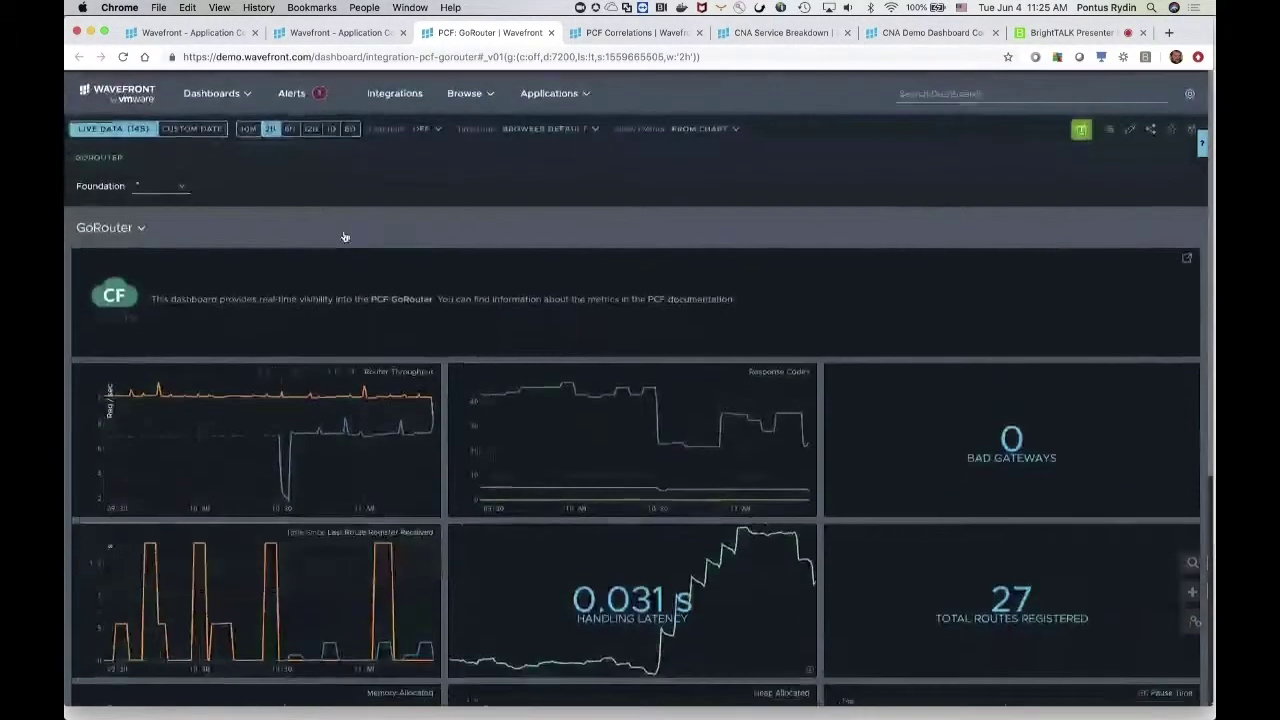
Compare the GoRouter charts per foundation by filtering to wf-pas, switching to wf-pas-2 and returning to wf-pas
left_click(166, 187)
left_click(172, 192)
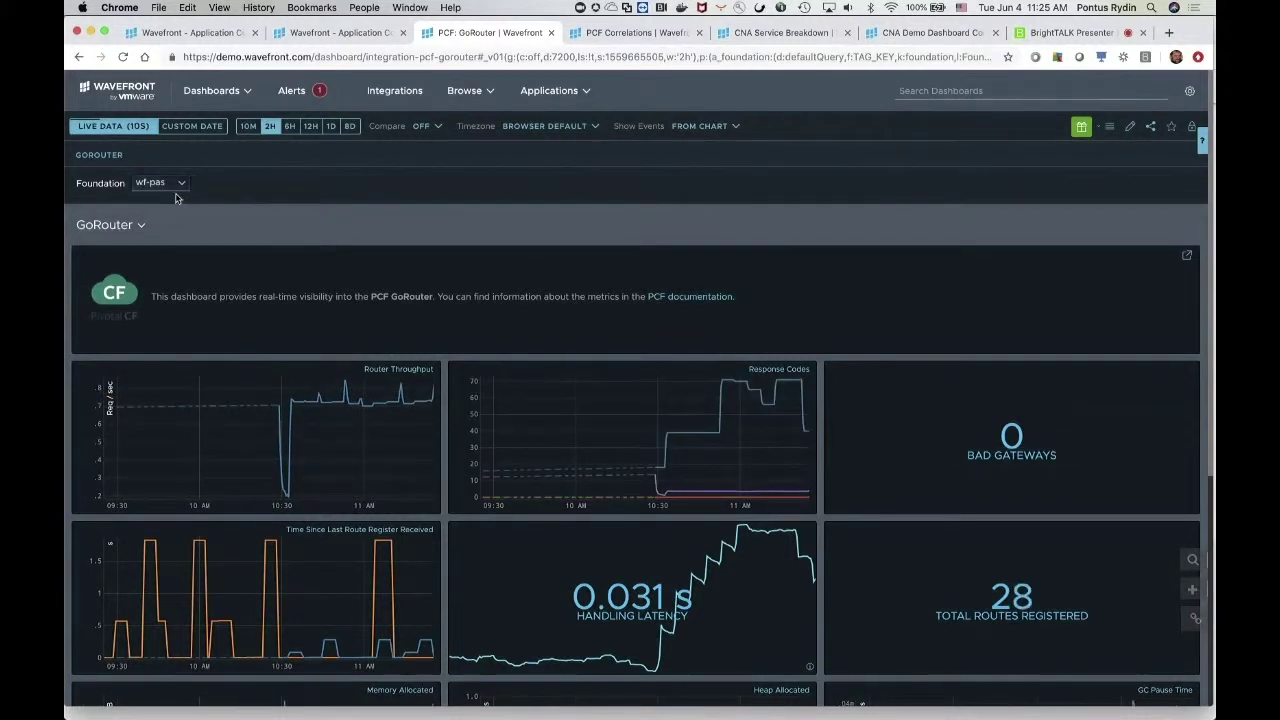
left_click(178, 185)
left_click(177, 195)
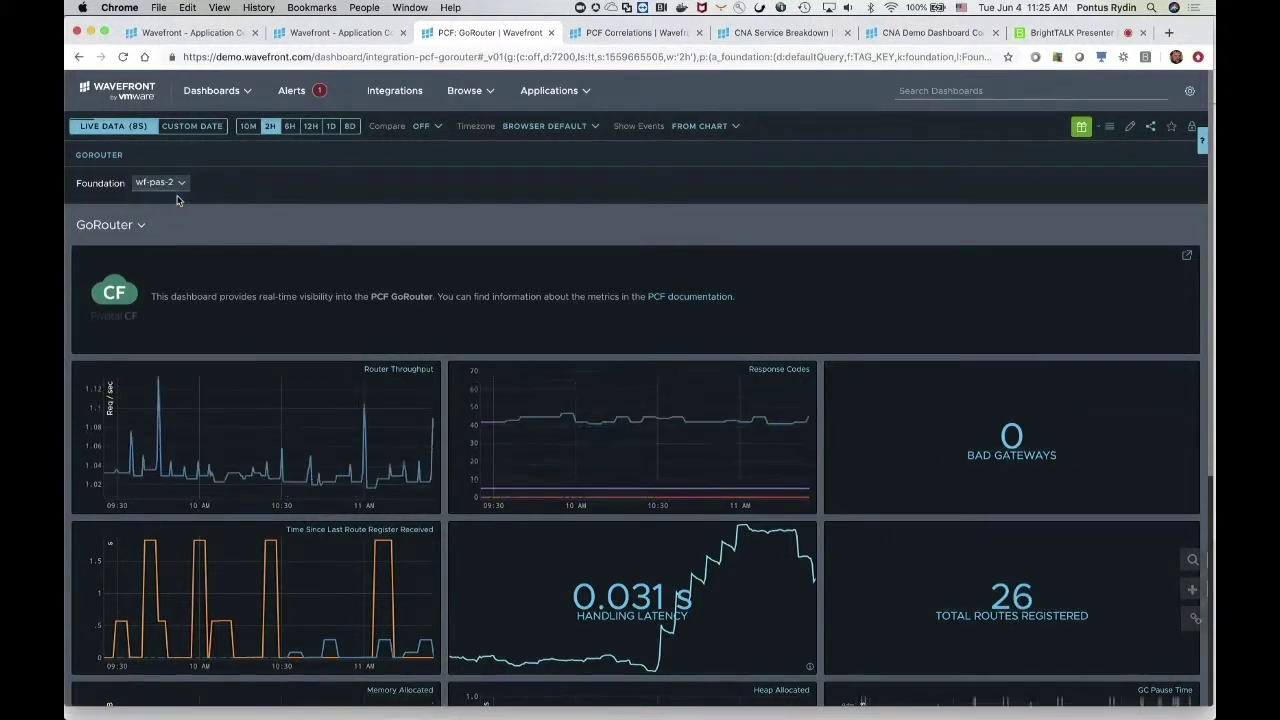
left_click(176, 186)
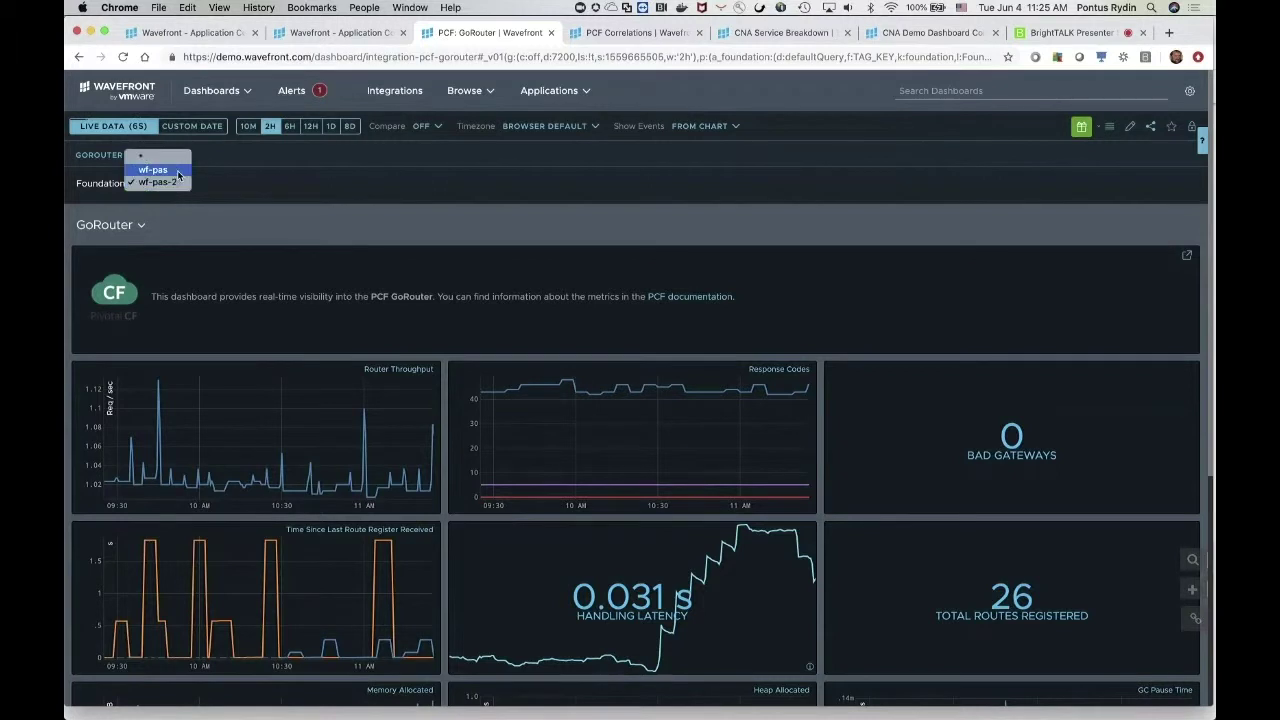
left_click(179, 177)
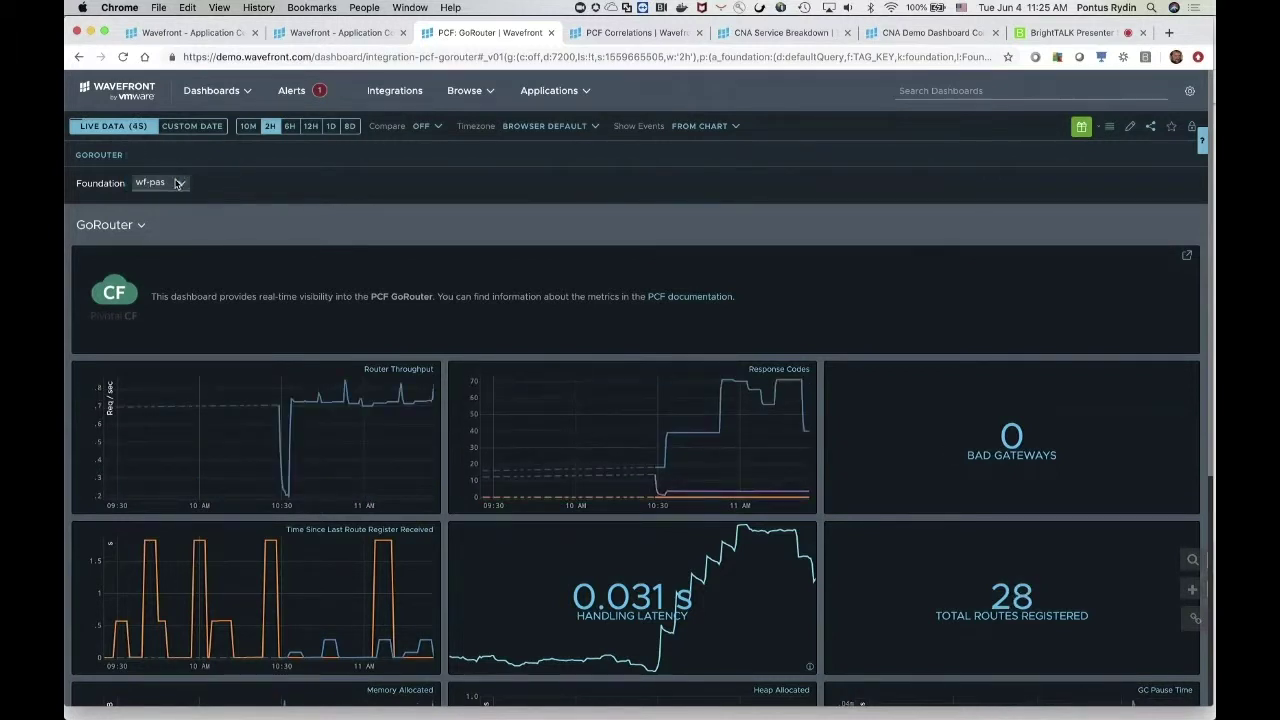
Reset the GoRouter foundation filter to all foundations (*) and open the favorite PCF Full Stack Monitoring dashboard
left_click(176, 183)
left_click(171, 171)
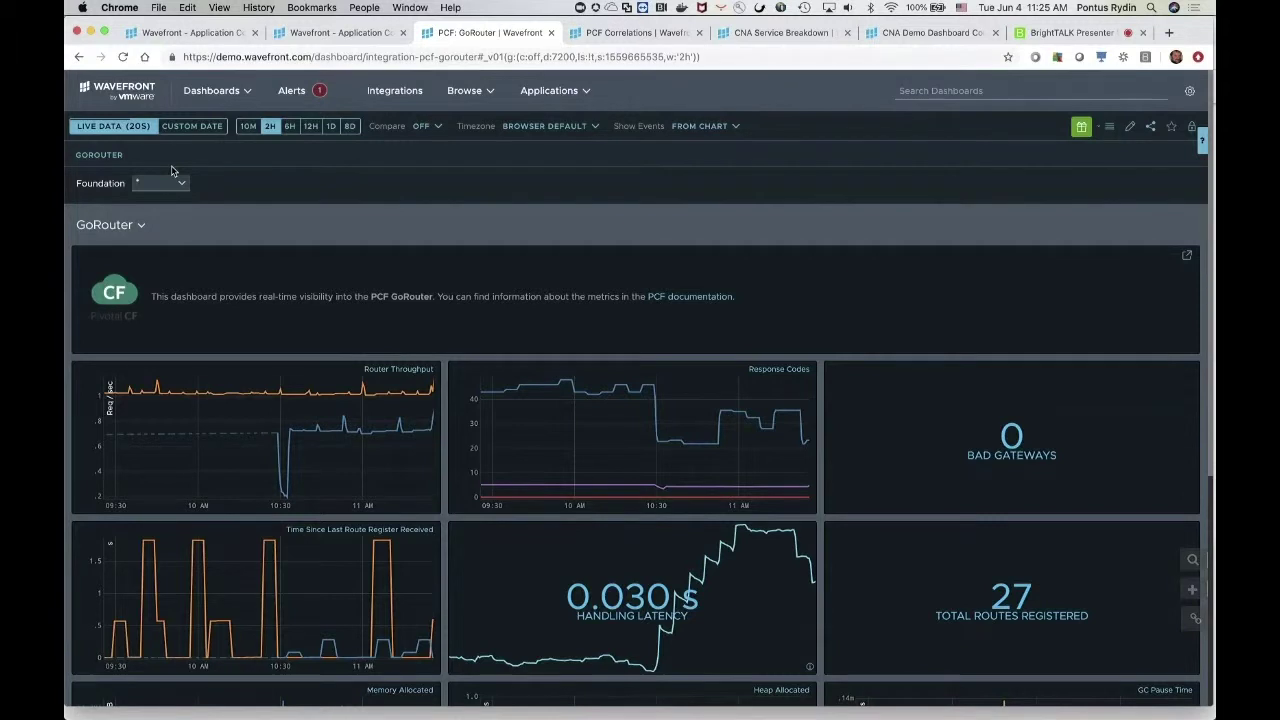
left_click(214, 101)
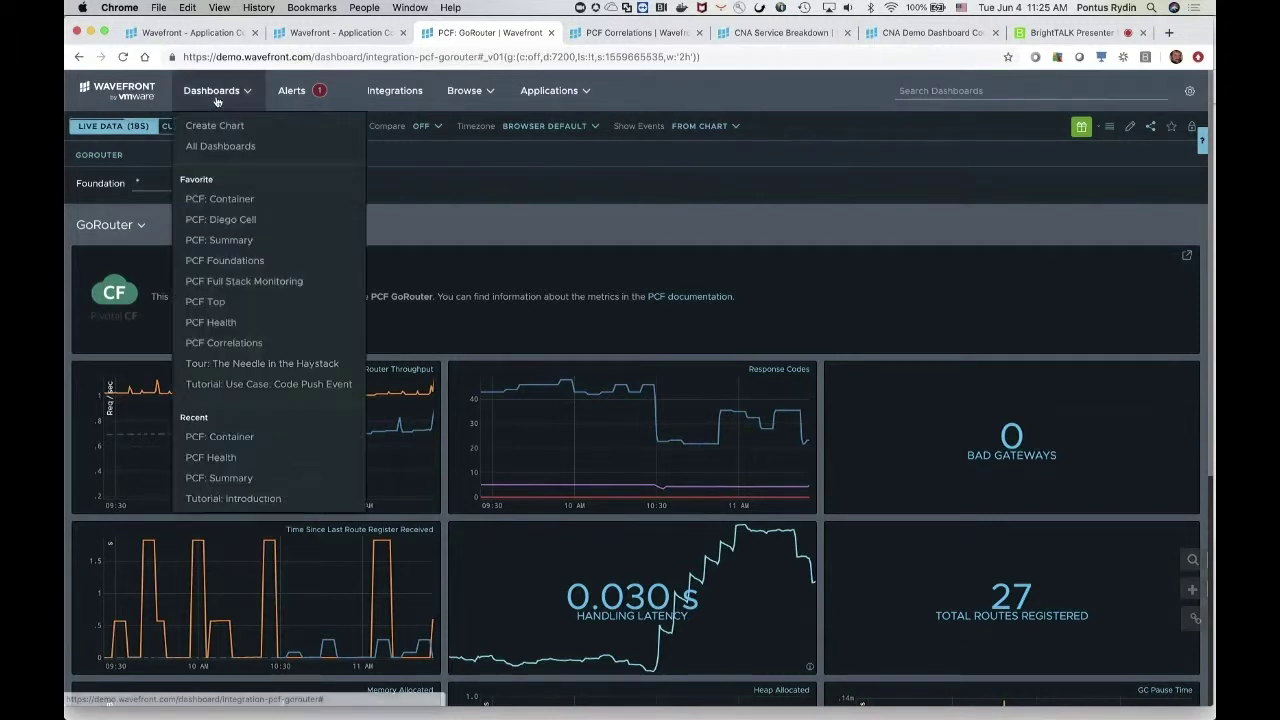
left_click(244, 281)
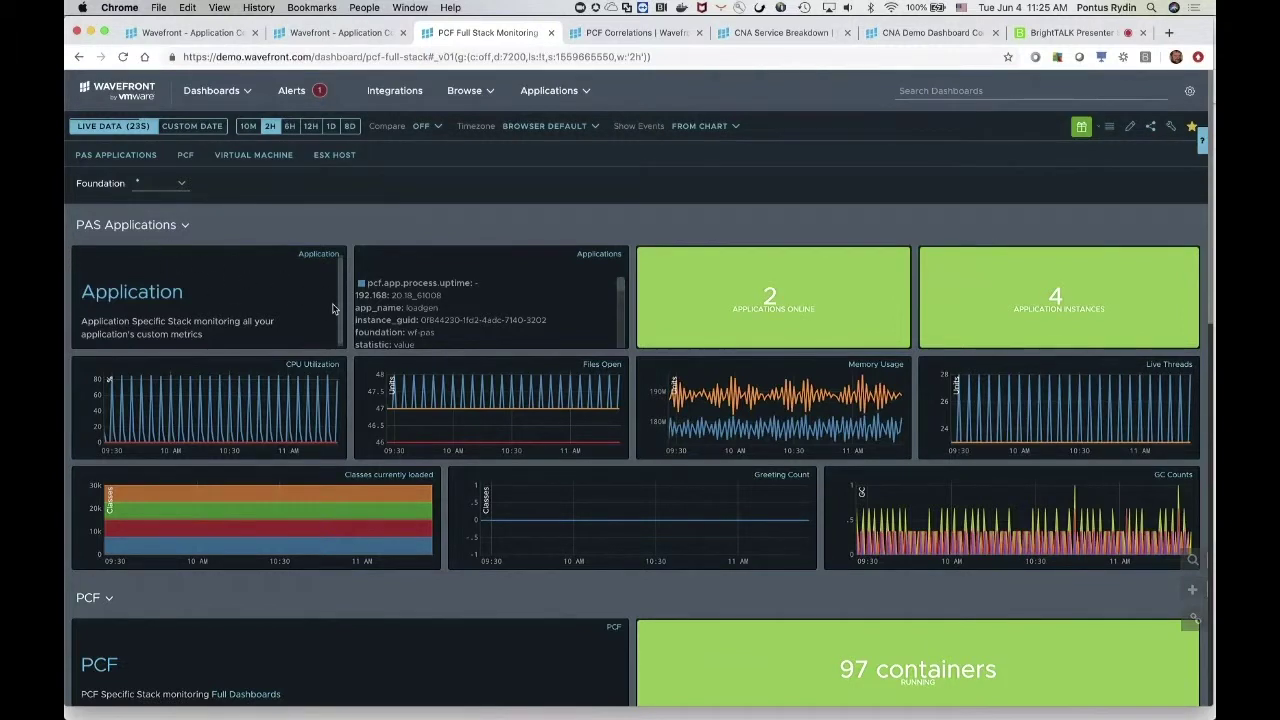
Examine the PAS Applications charts for files open, live threads and GC counts across all foundations
mouse_move(430, 385)
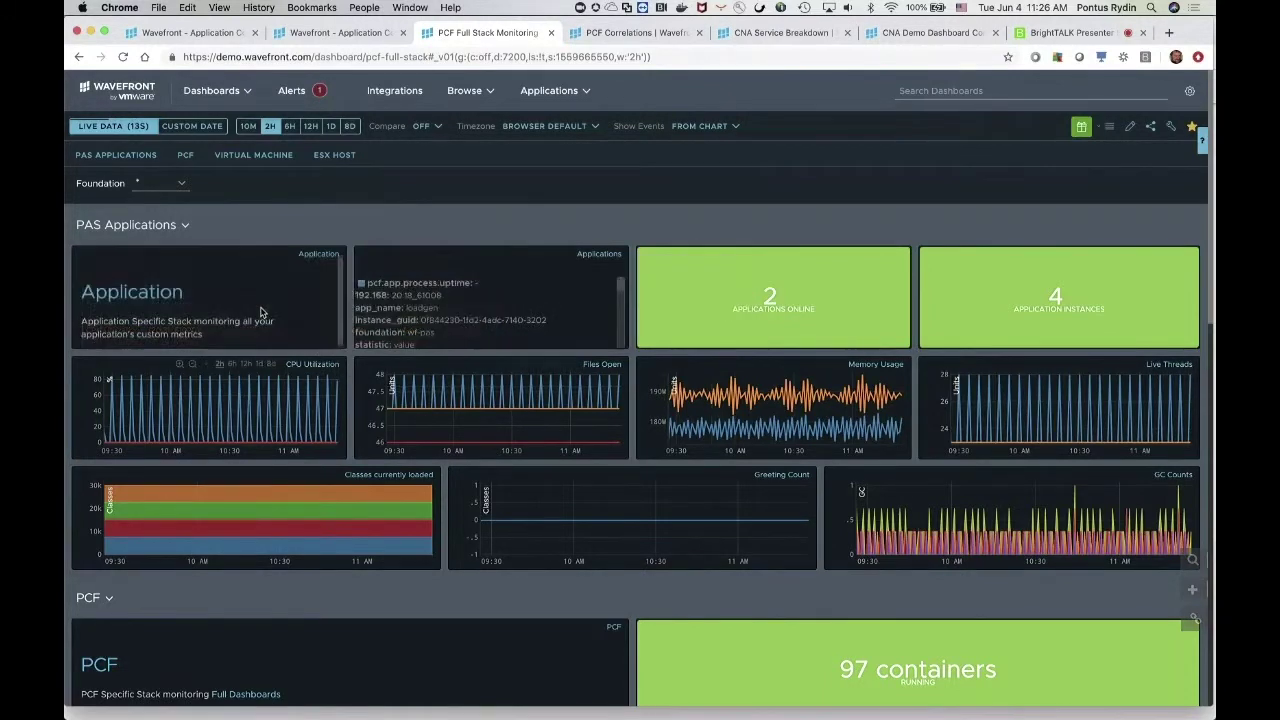
scroll(260, 313, "down", 1)
scroll(260, 313, "up", 1)
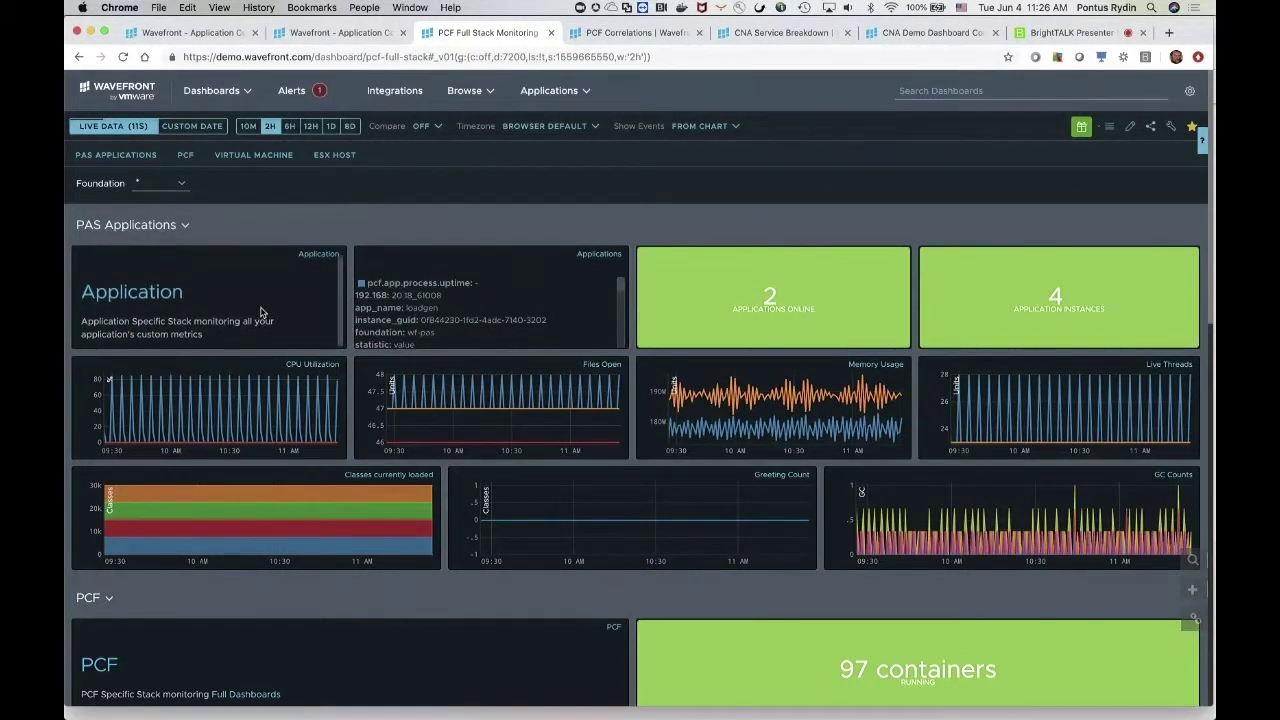
left_click(181, 186)
left_click(304, 183)
mouse_move(527, 392)
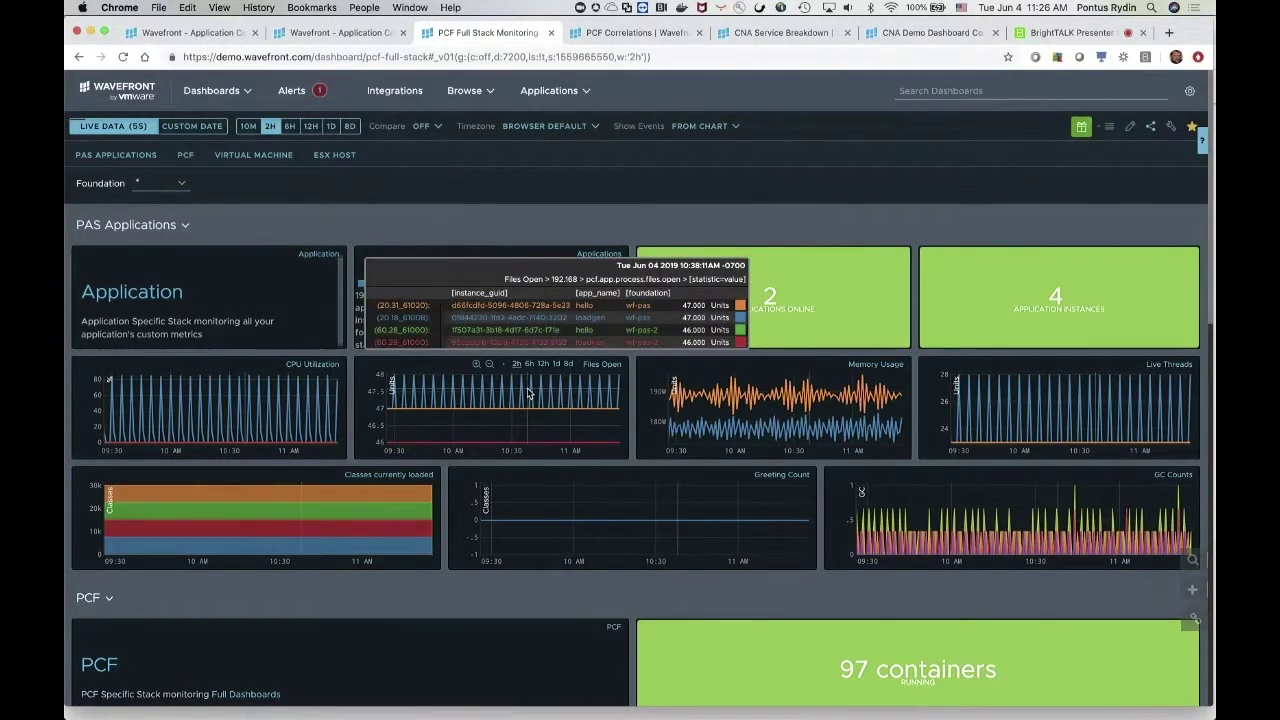
mouse_move(1003, 411)
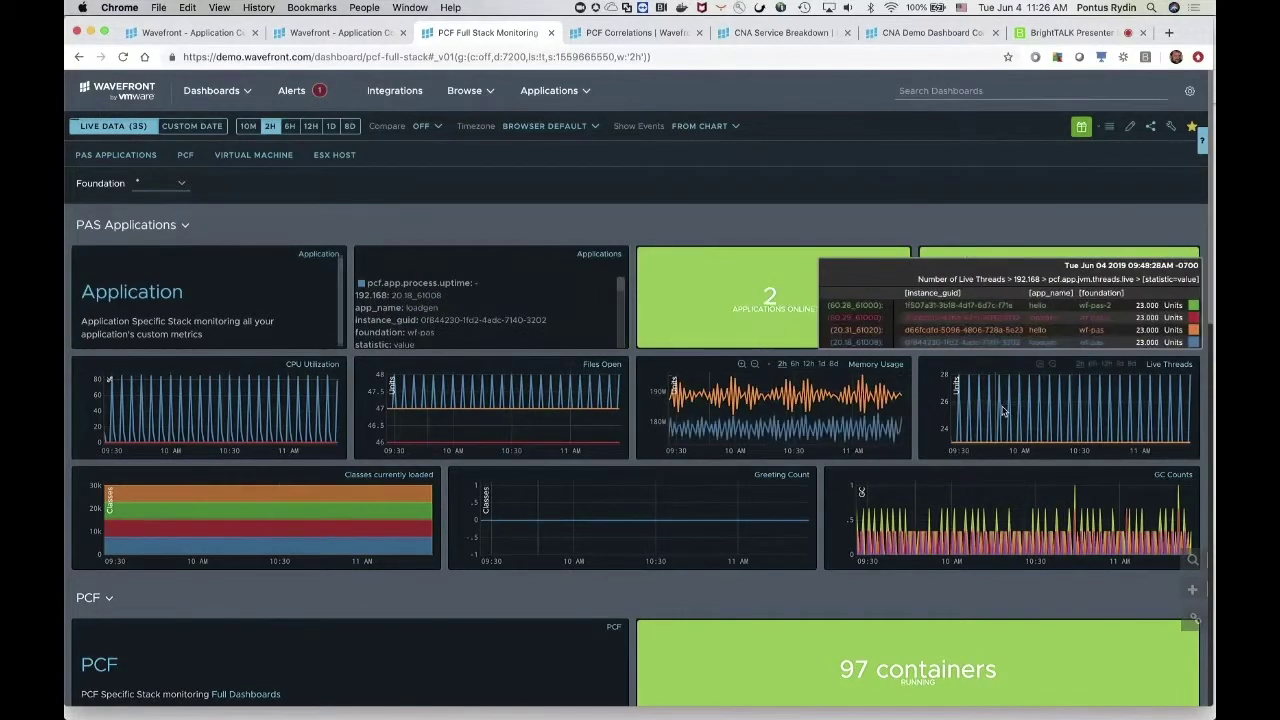
mouse_move(893, 522)
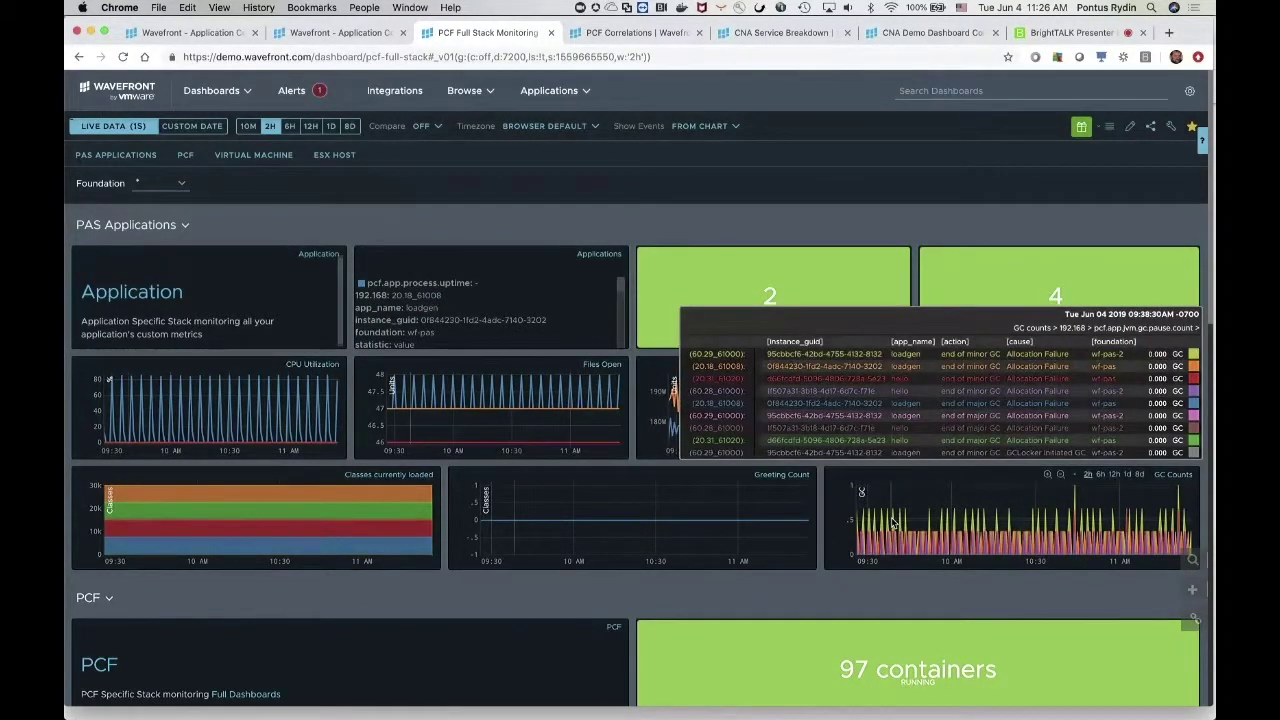
Examine the full-stack dashboard's PCF and Virtual Machine sections, including the VM CPU, disk read and network usage charts
scroll(893, 522, "down", 6)
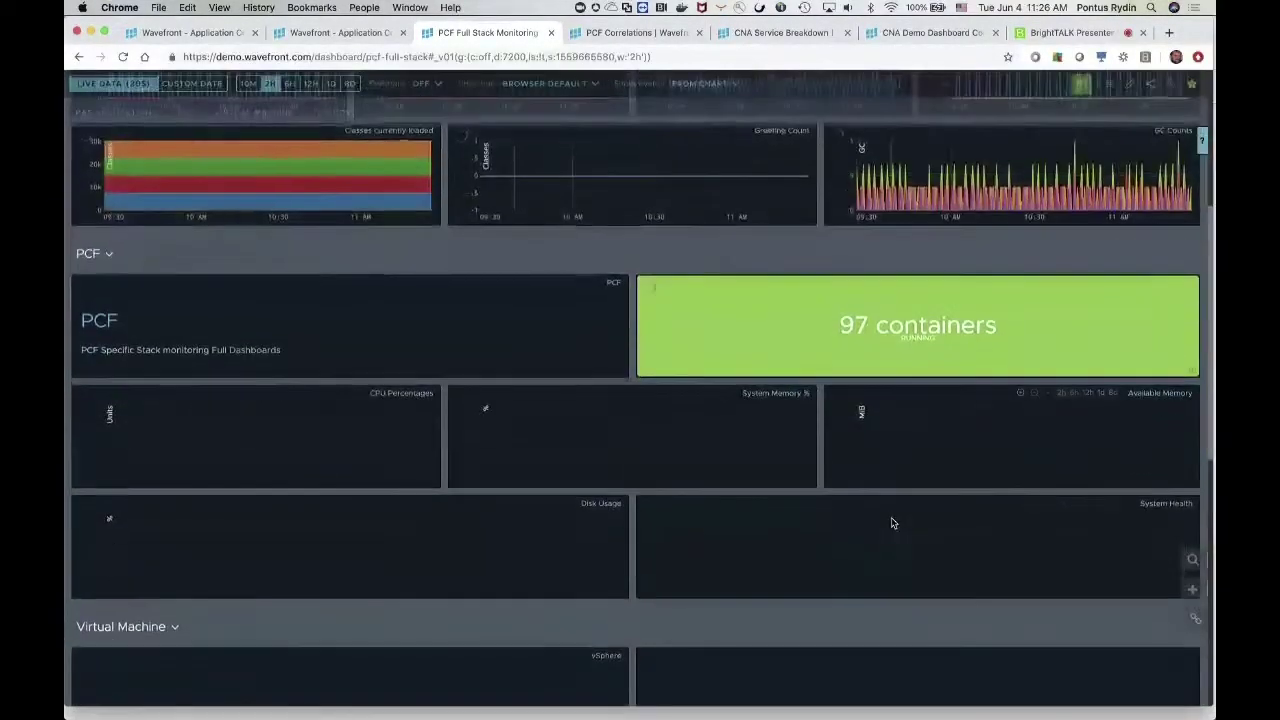
mouse_move(690, 216)
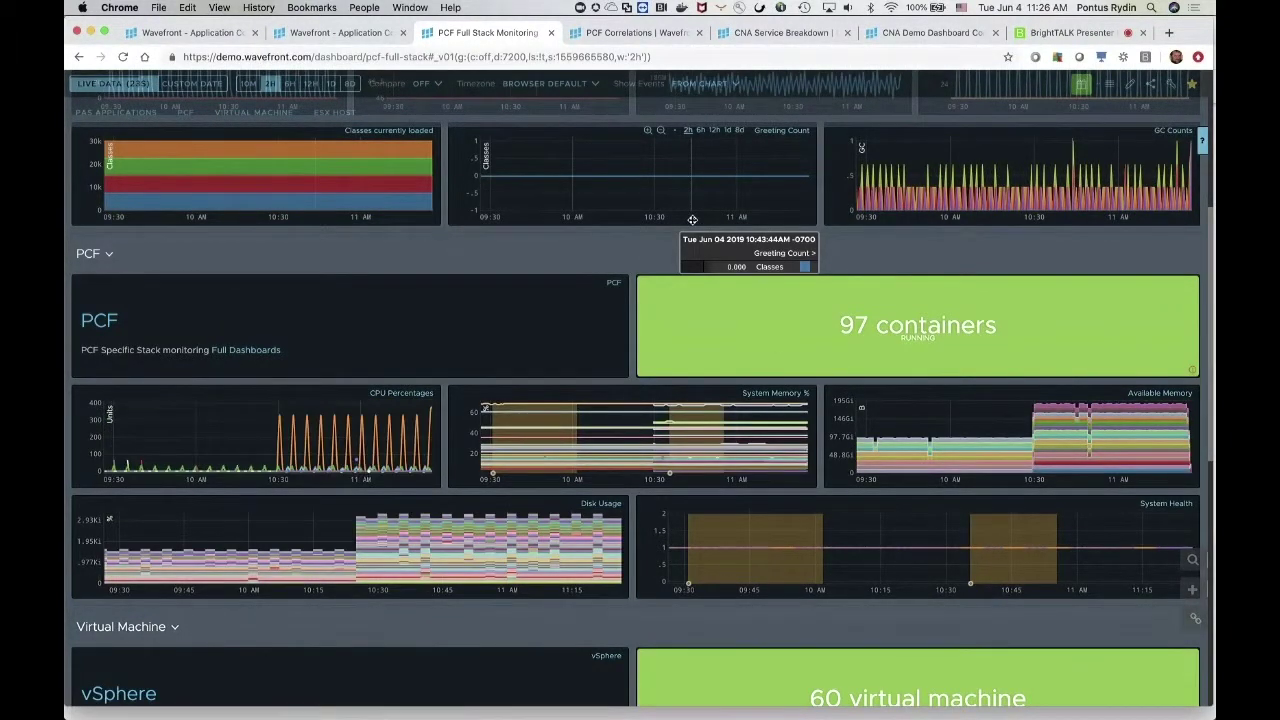
mouse_move(316, 428)
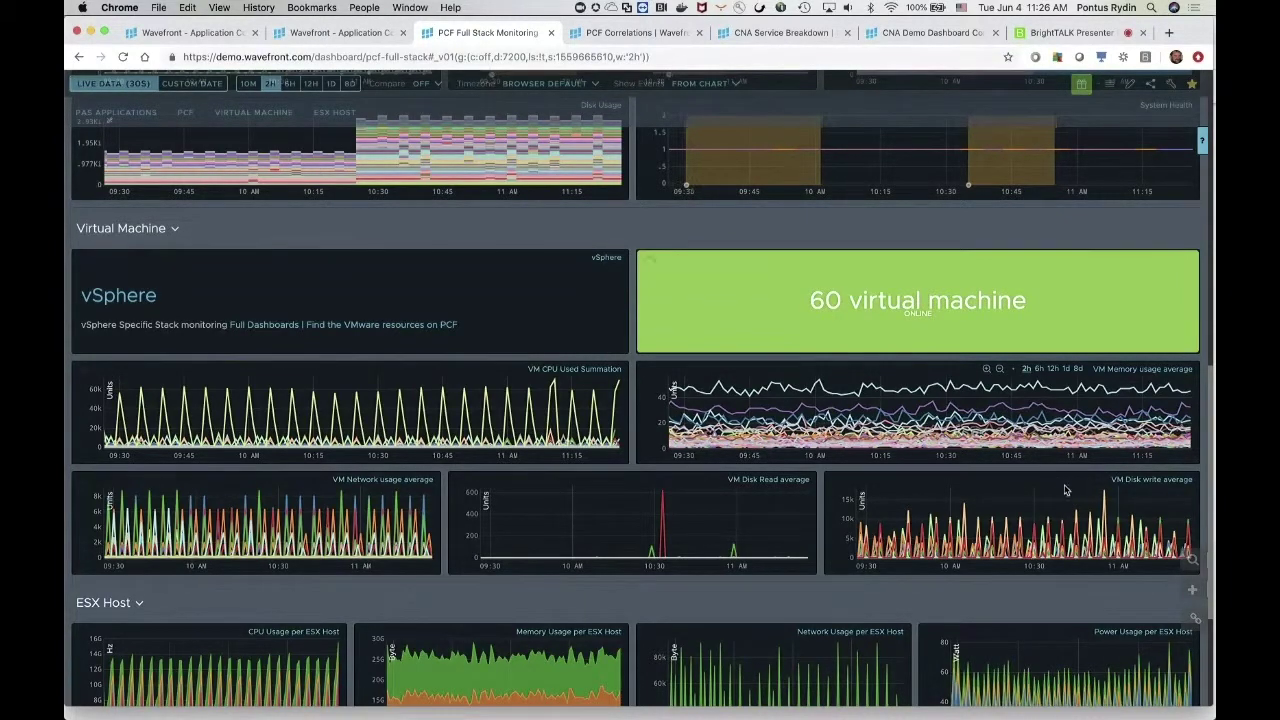
mouse_move(597, 425)
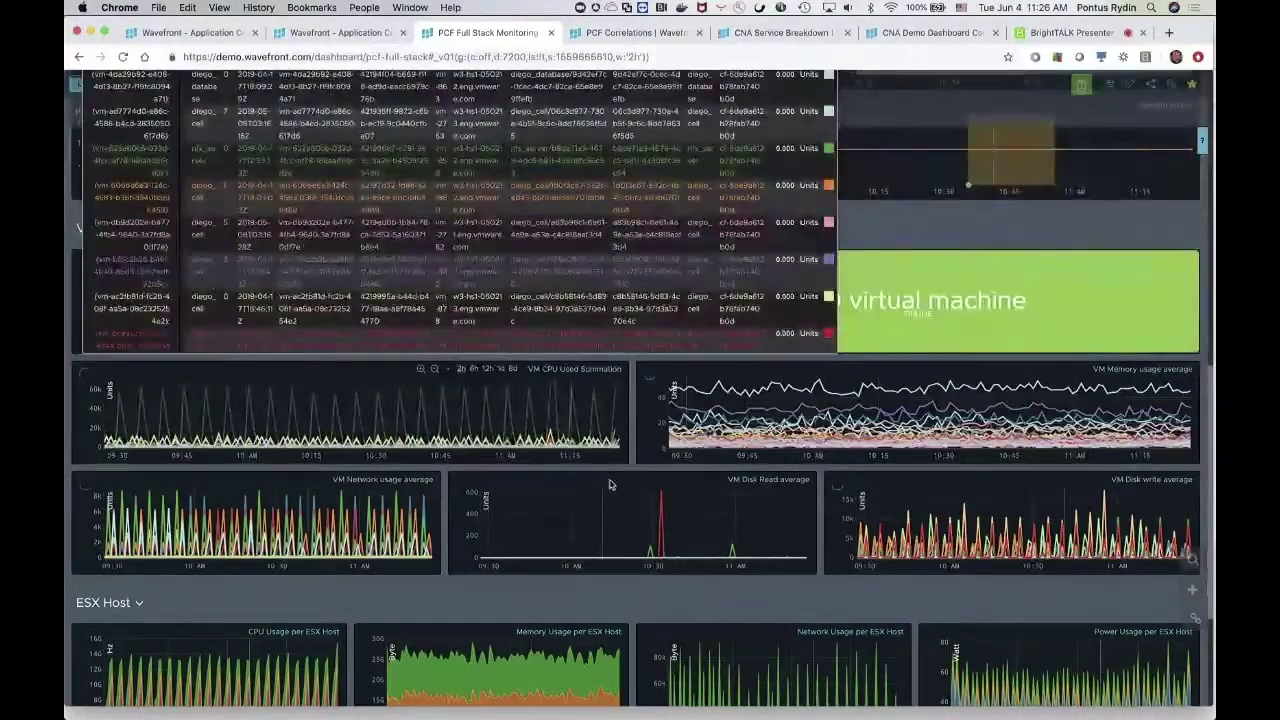
mouse_move(612, 485)
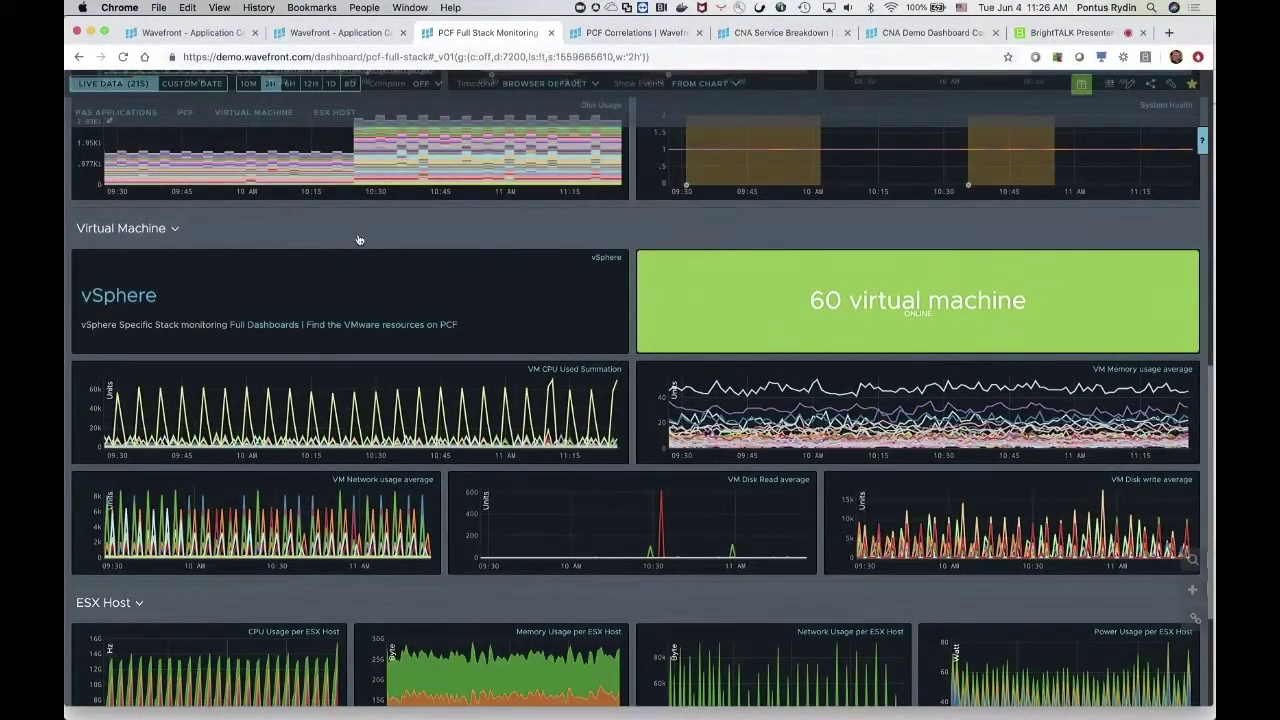
mouse_move(444, 400)
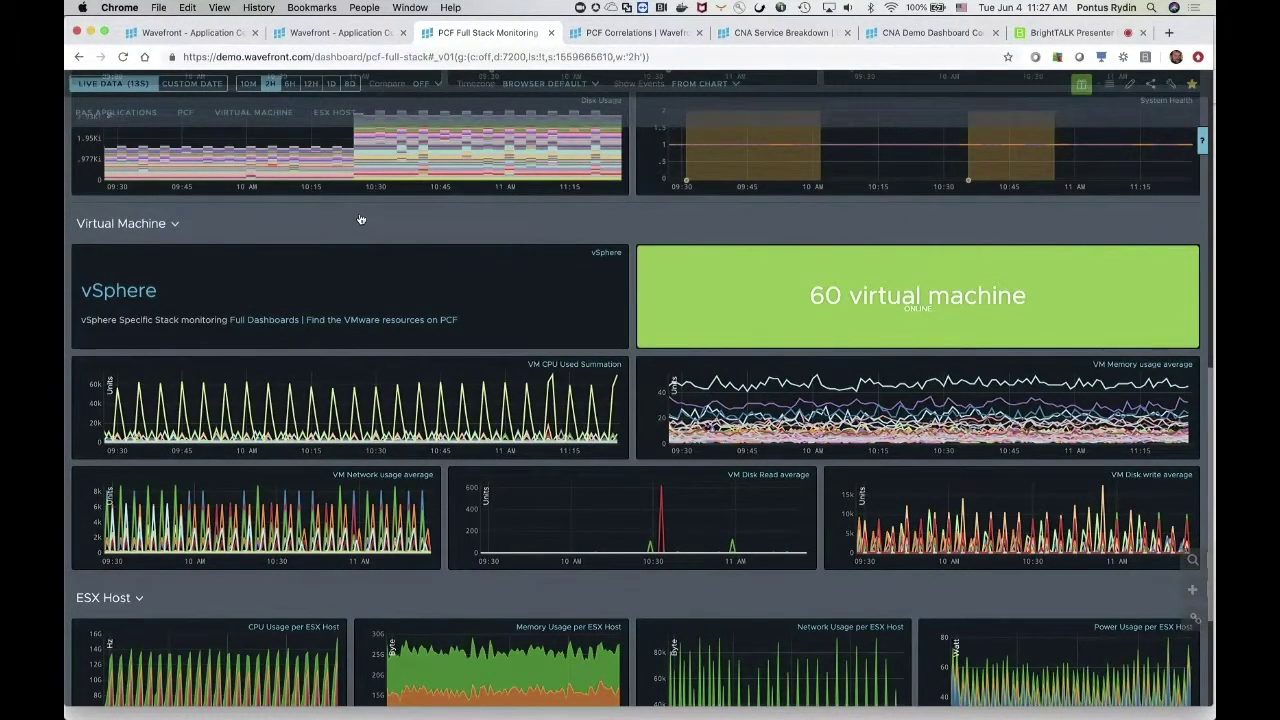
Open the VMware resources on PCF dashboard, filter it to the p-healthwatch-ff1ff2b954e9843ce415 deployment and review its job and VMware summary charts
left_click(405, 322)
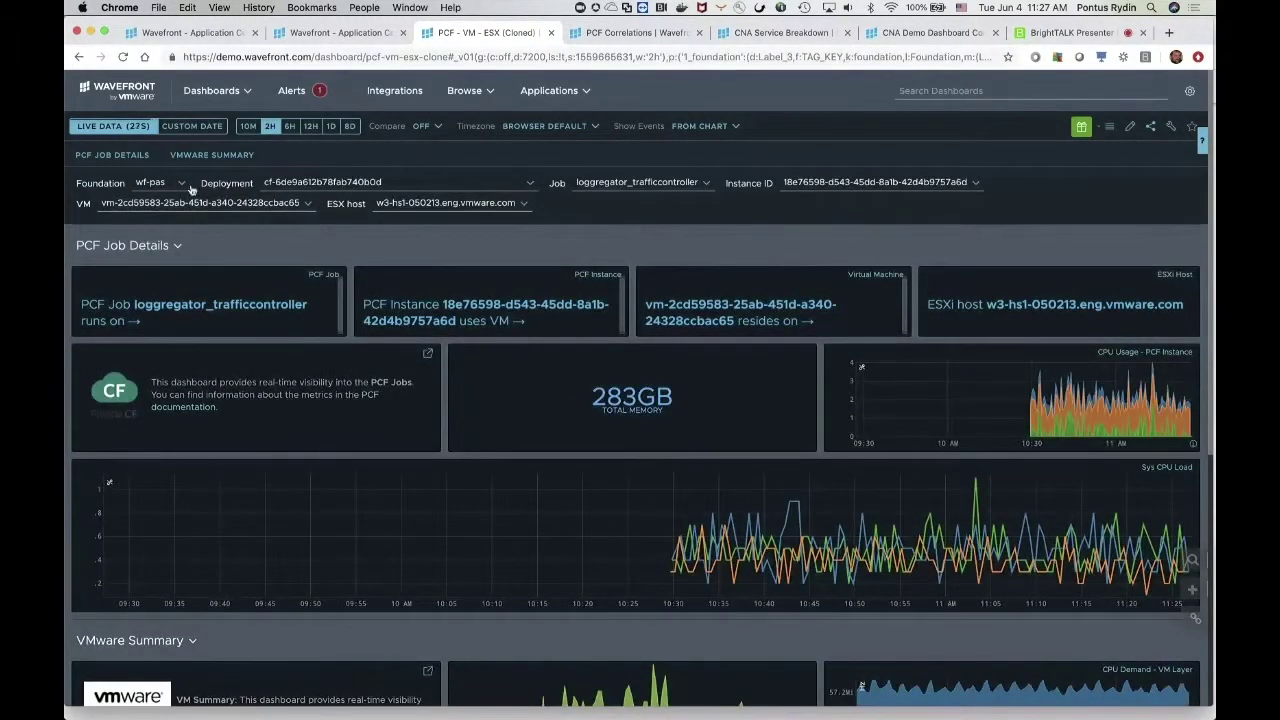
left_click(385, 186)
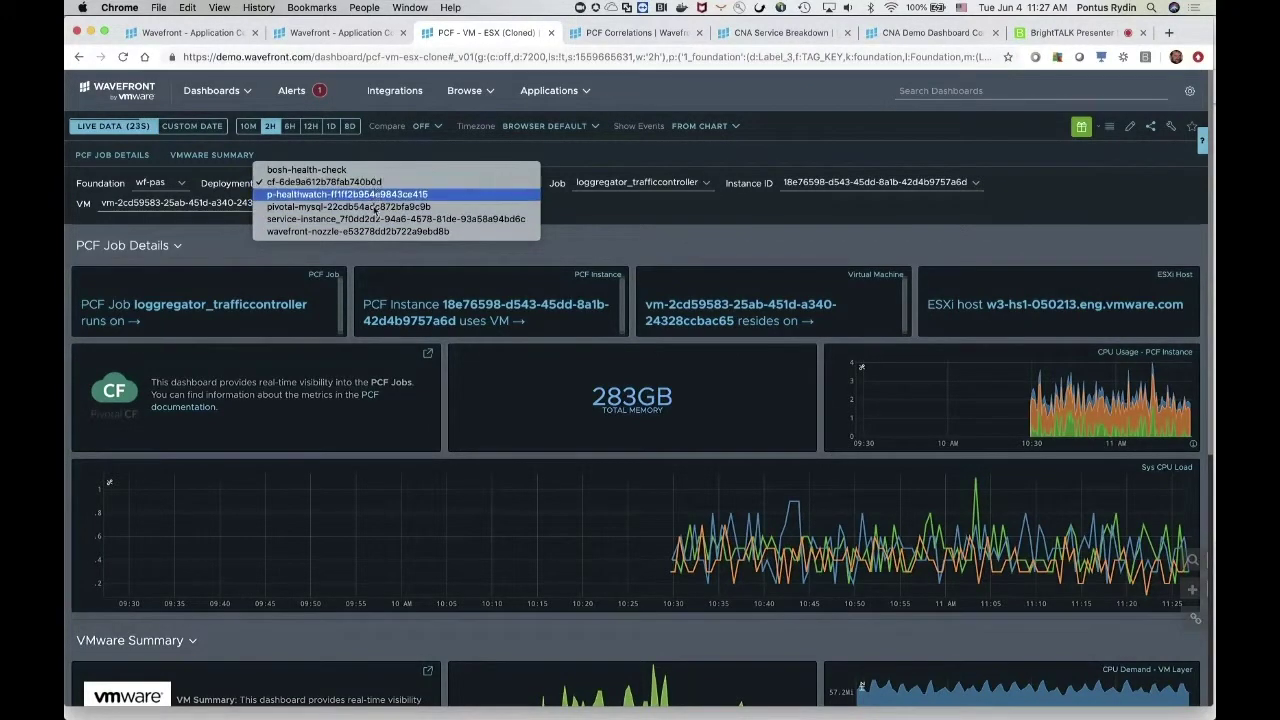
left_click(372, 194)
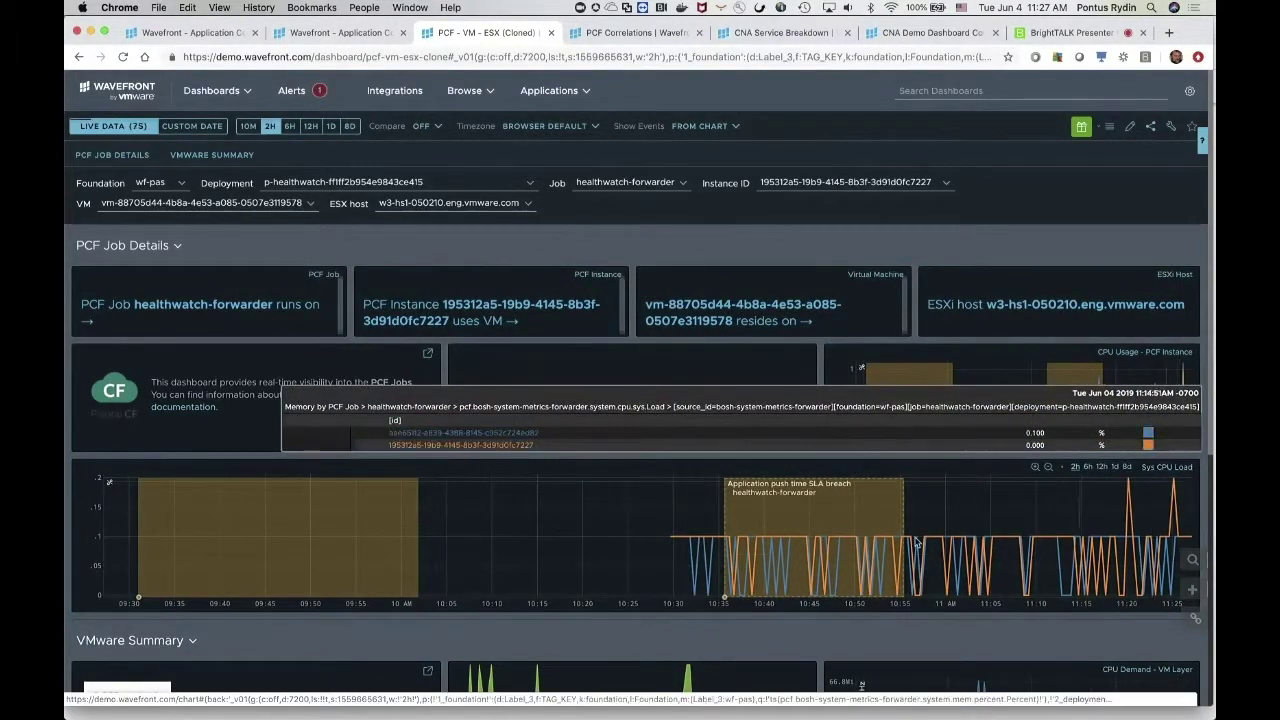
scroll(869, 560, "down", 5)
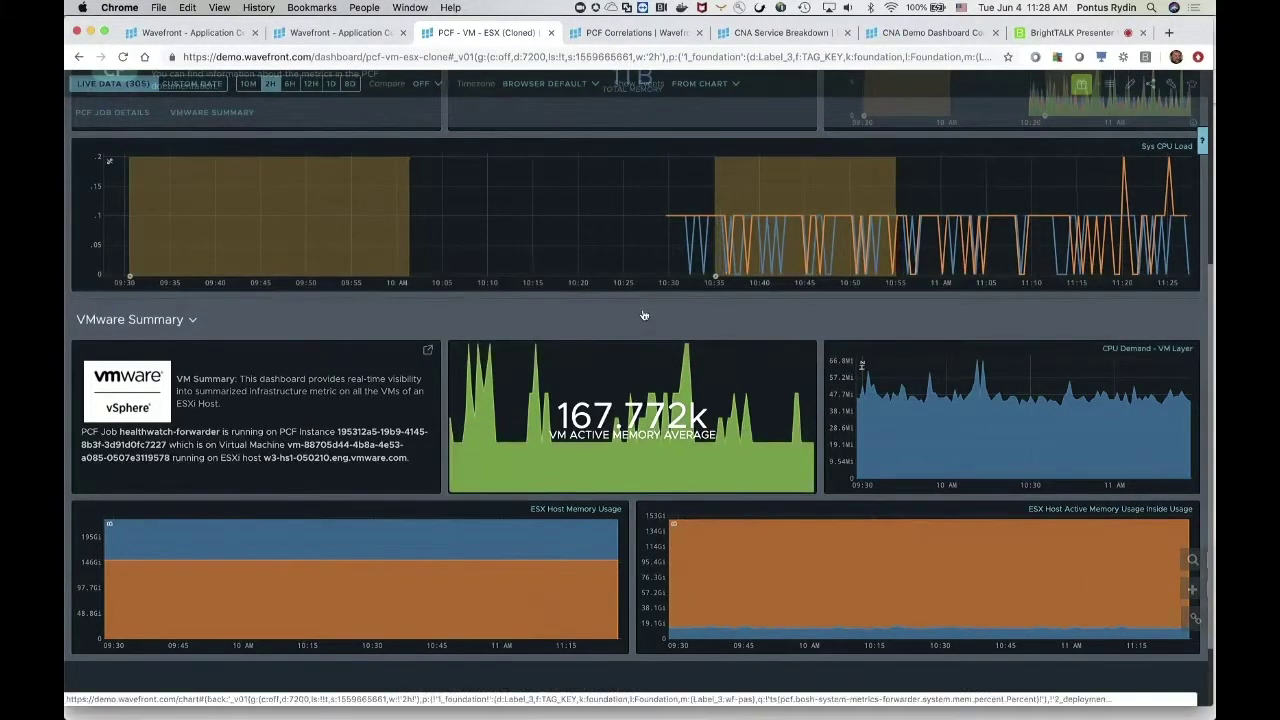
scroll(644, 315, "up", 5)
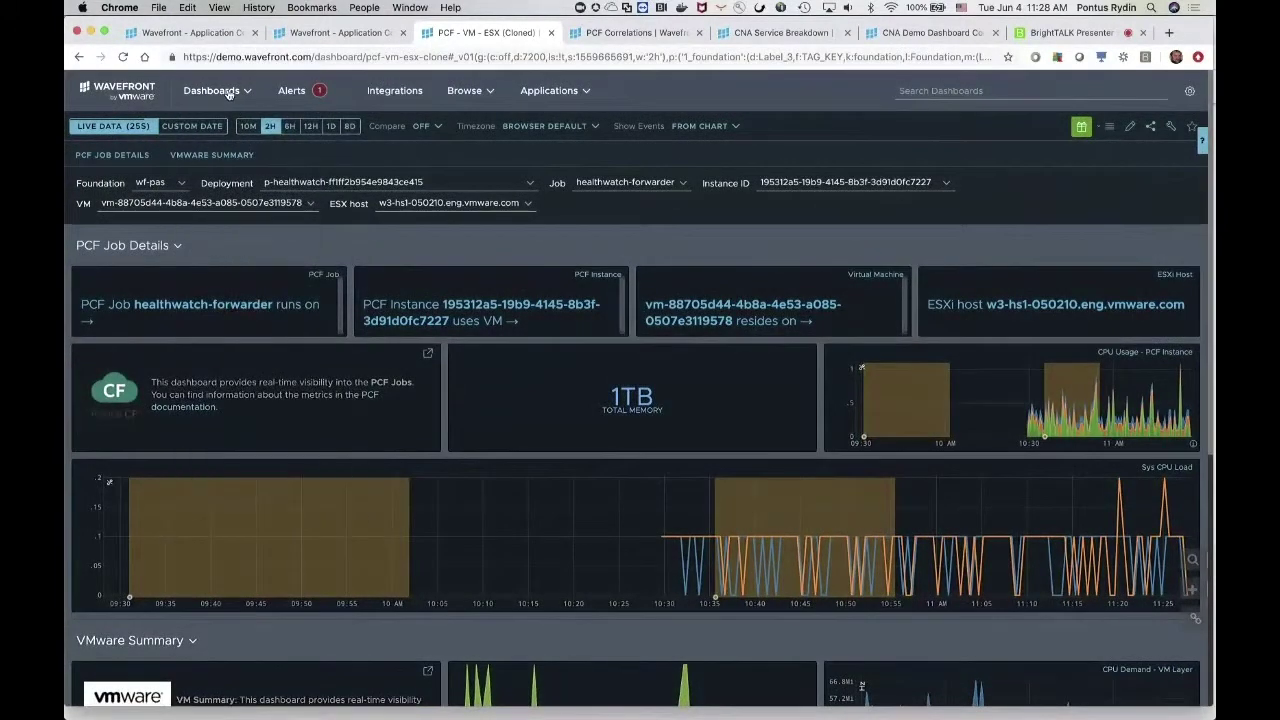
Open the favorite PCF Correlations dashboard and sync all charts to the latency window from about 10:32 to 11:22 AM
left_click(224, 93)
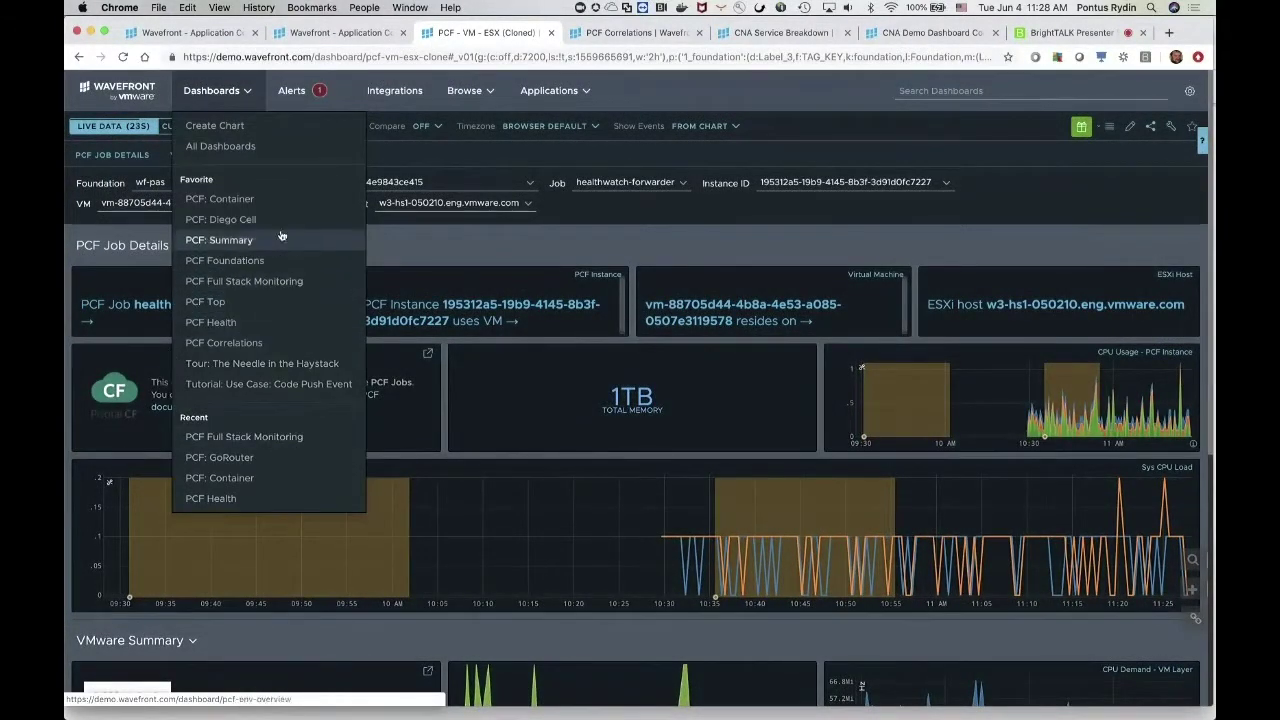
left_click(224, 343)
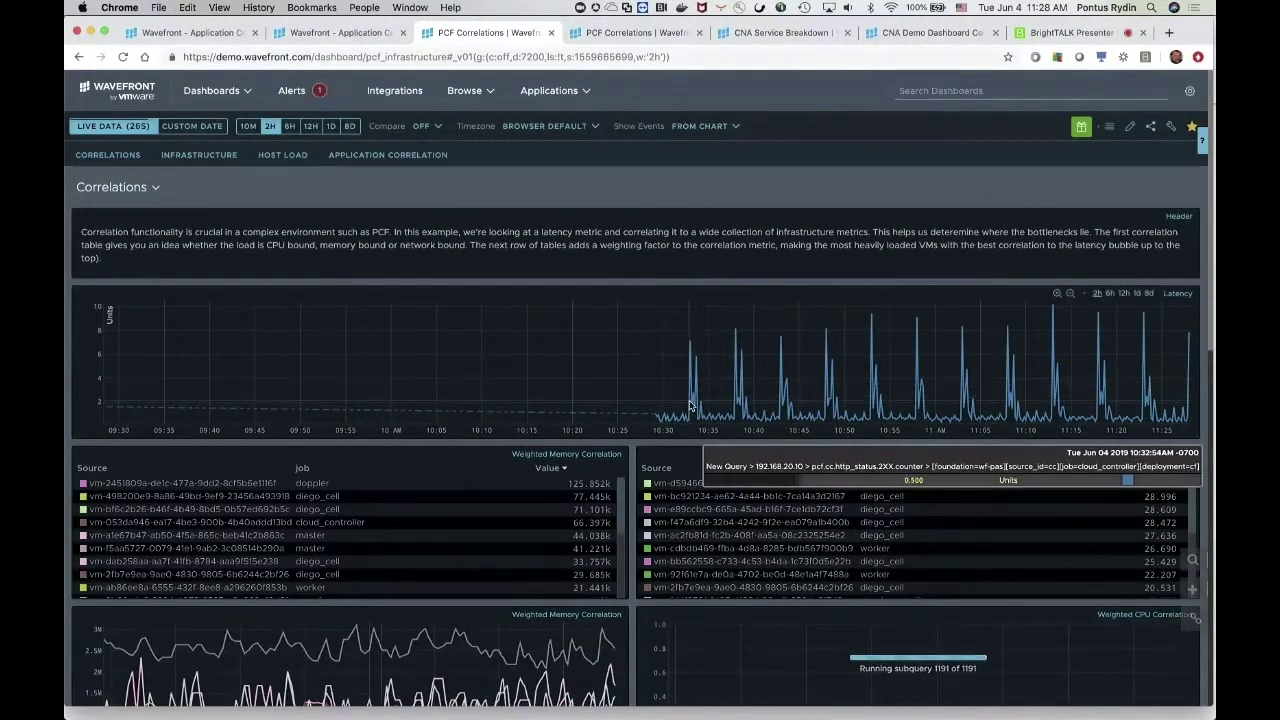
left_click_drag(688, 400, 1140, 429)
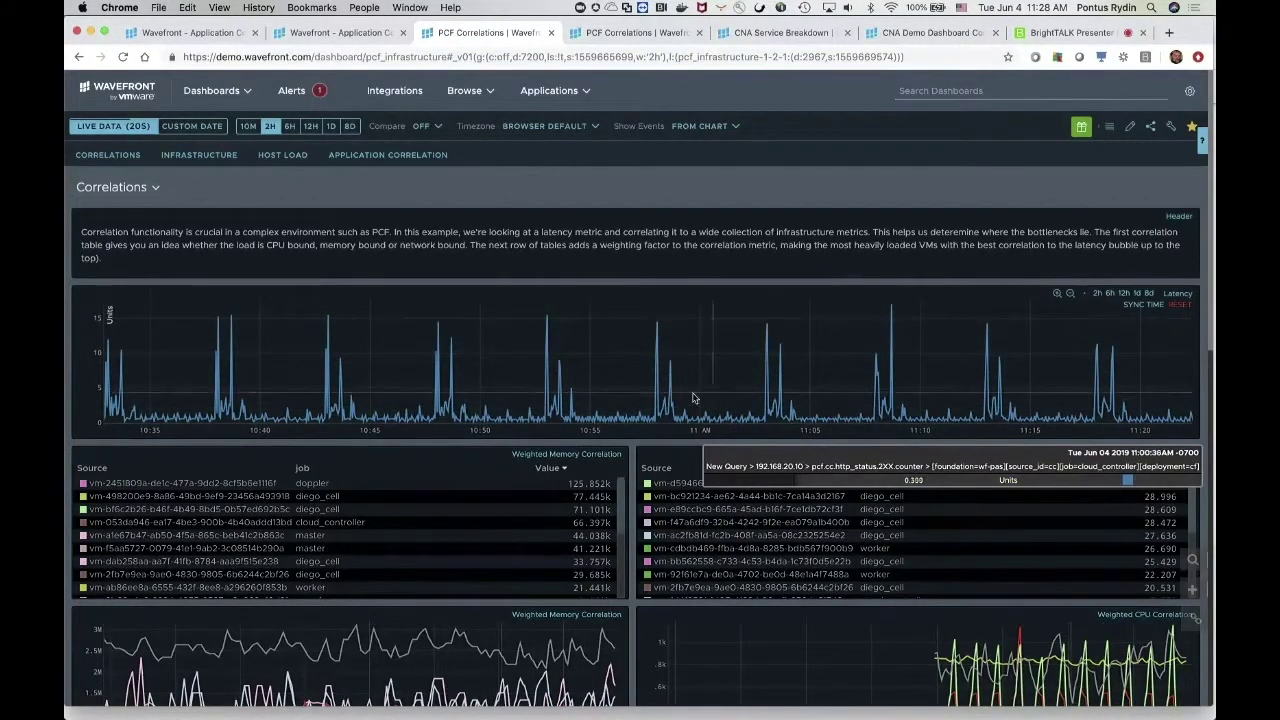
left_click(1135, 308)
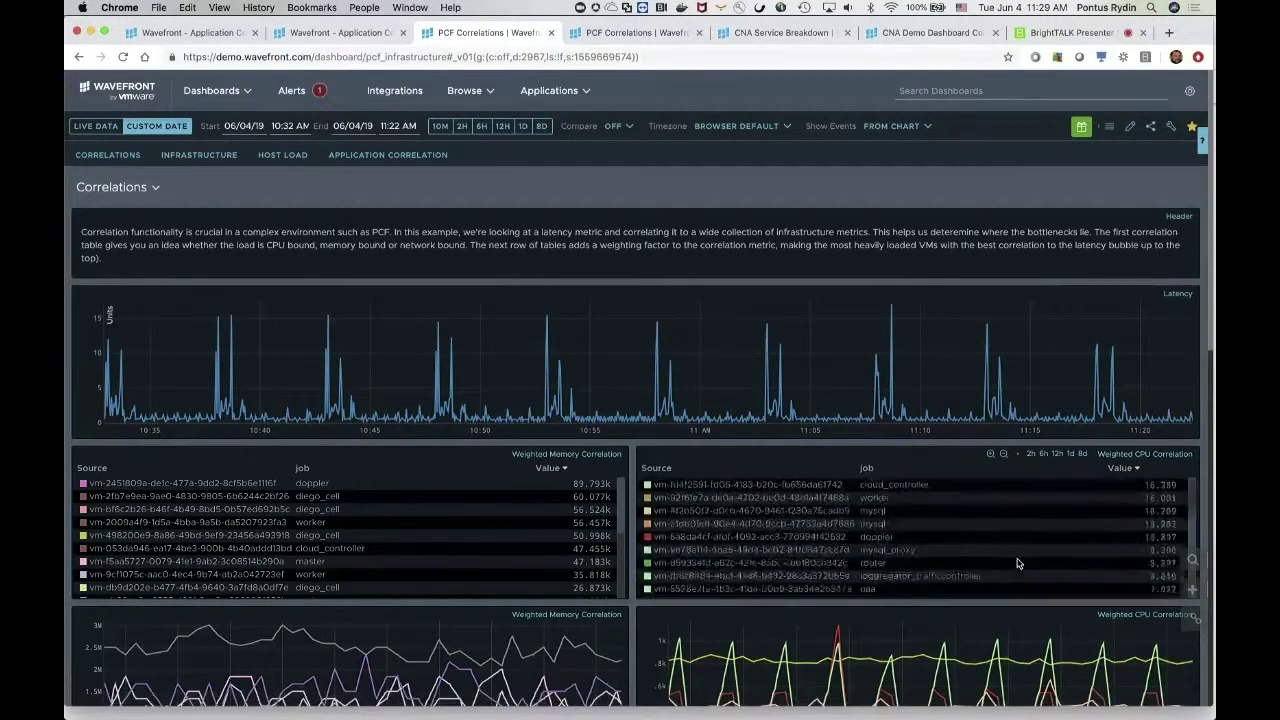
Compare the latency spikes with the weighted memory and CPU correlation tables and the infrastructure charts per job type
scroll(930, 330, "down", 3)
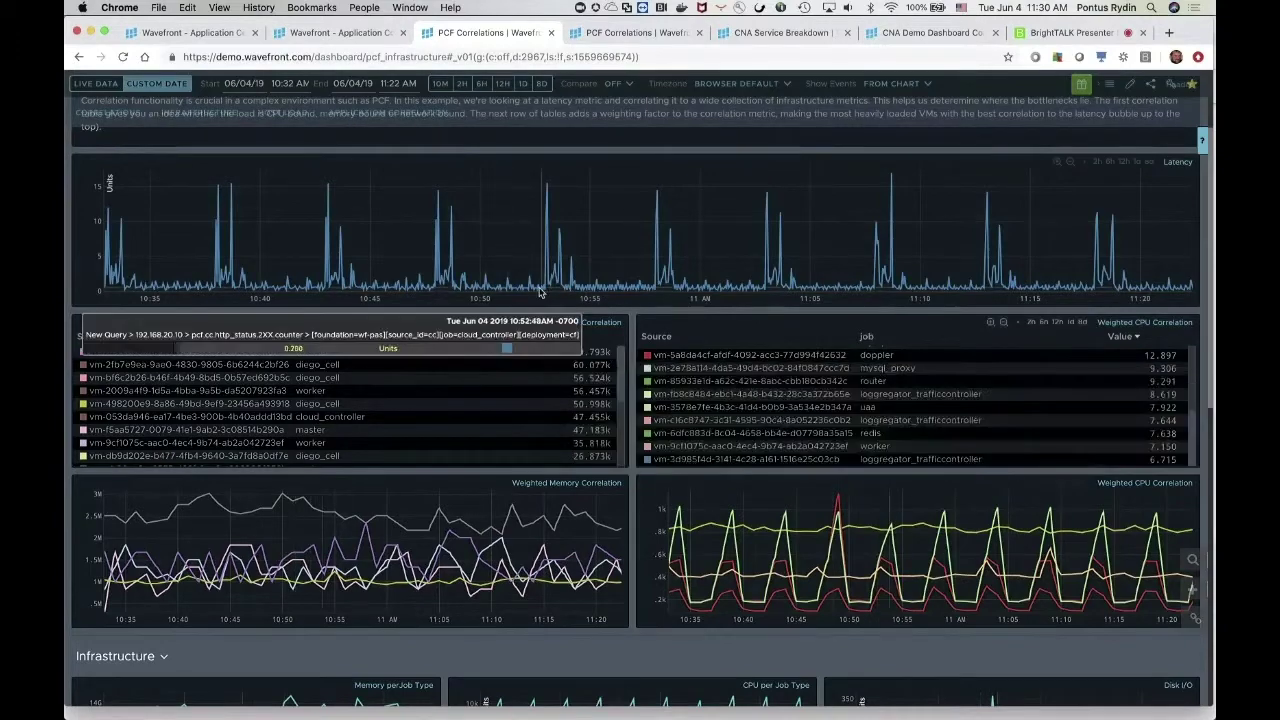
scroll(447, 268, "down", 2)
scroll(447, 270, "down", 2)
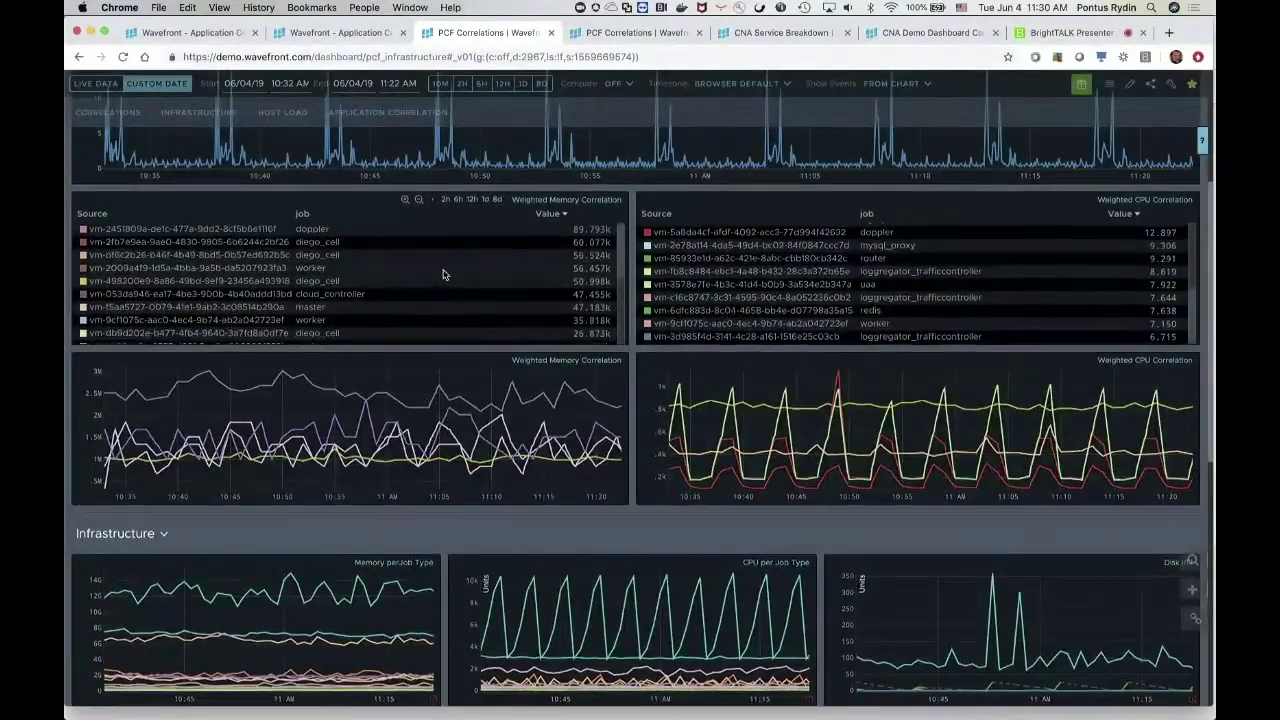
scroll(445, 274, "up", 5)
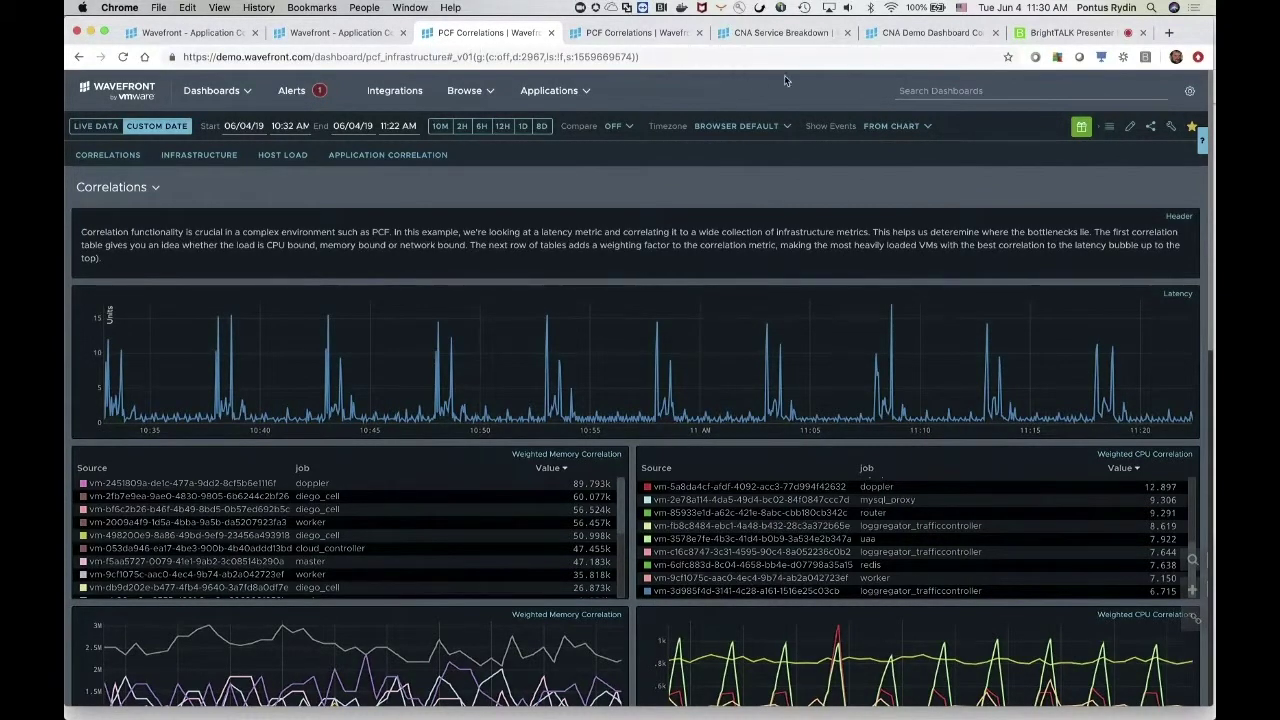
Switch to the CNA Service Breakdown dashboard, show 6 hours and sync all charts to the Shopping Duration jump, about 9:06 to 9:57 AM
left_click(770, 33)
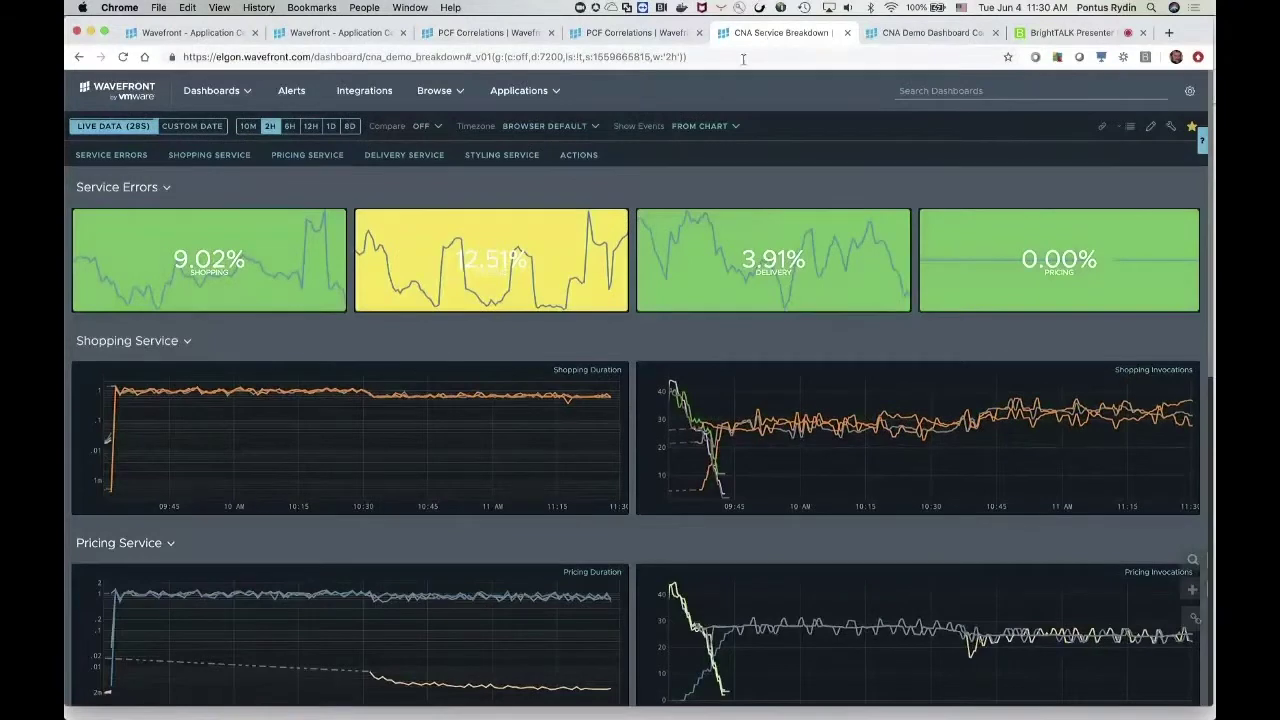
left_click(289, 127)
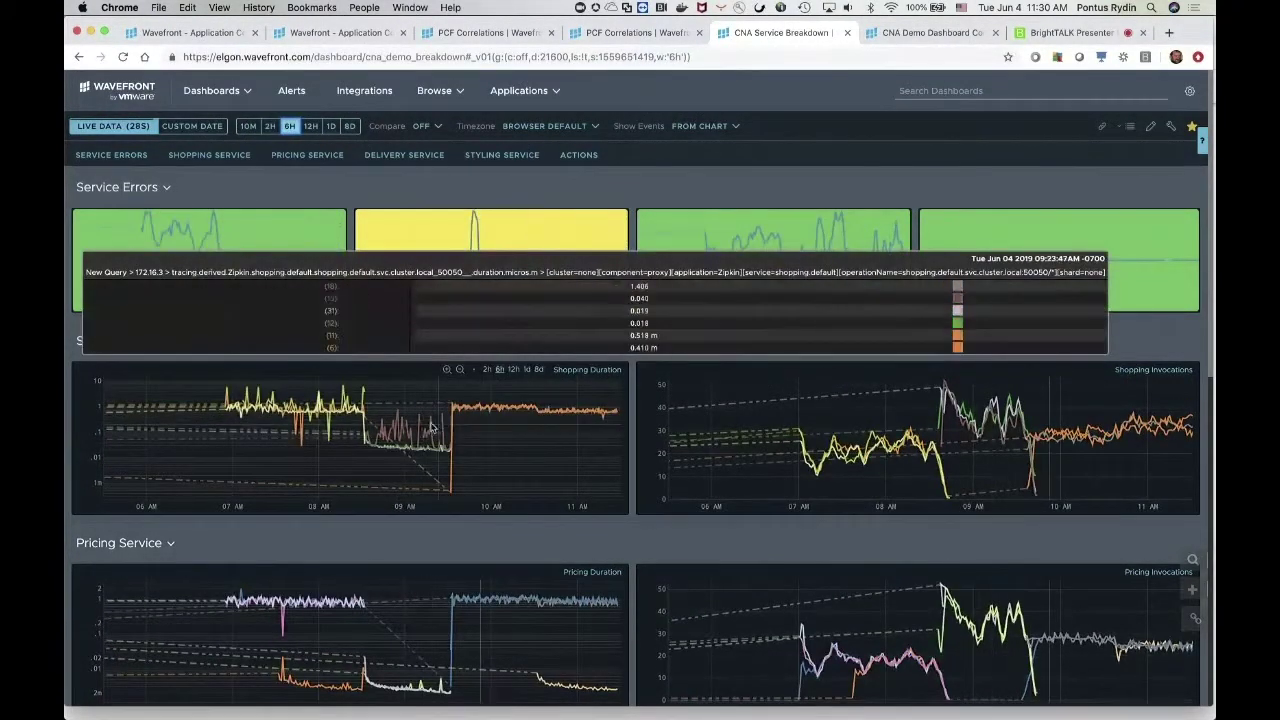
left_click_drag(414, 432, 487, 434)
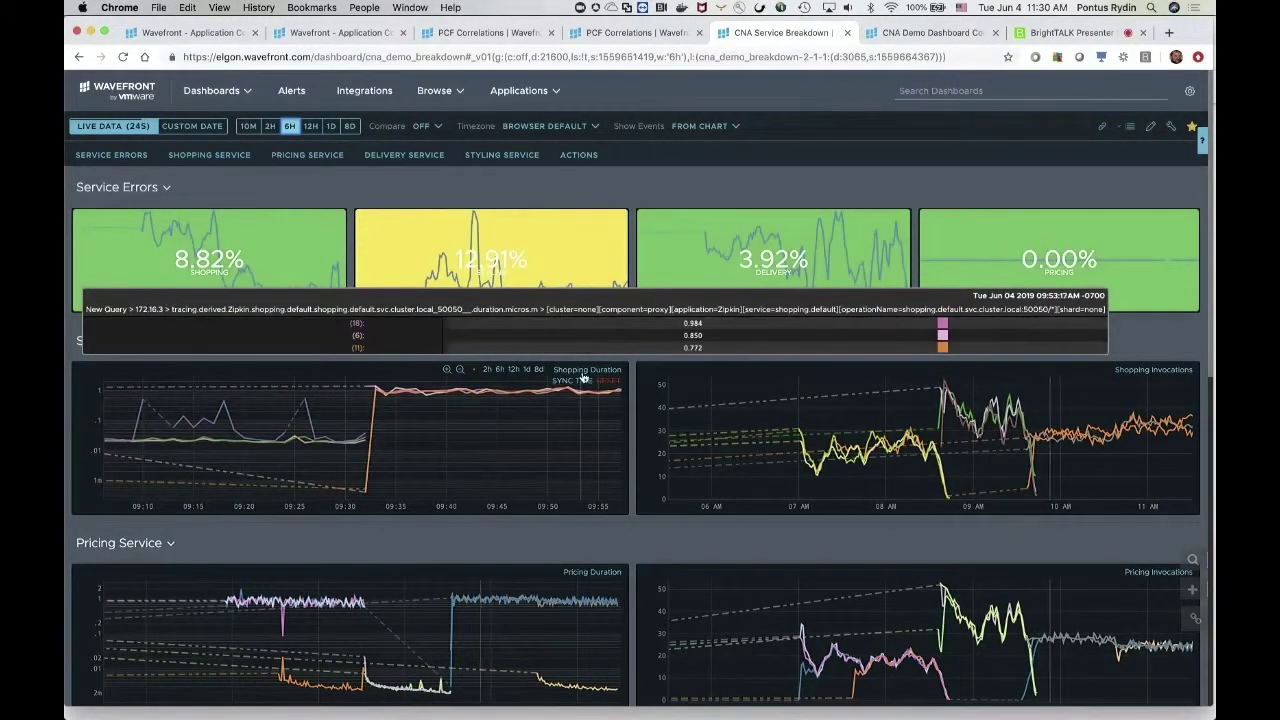
left_click(580, 380)
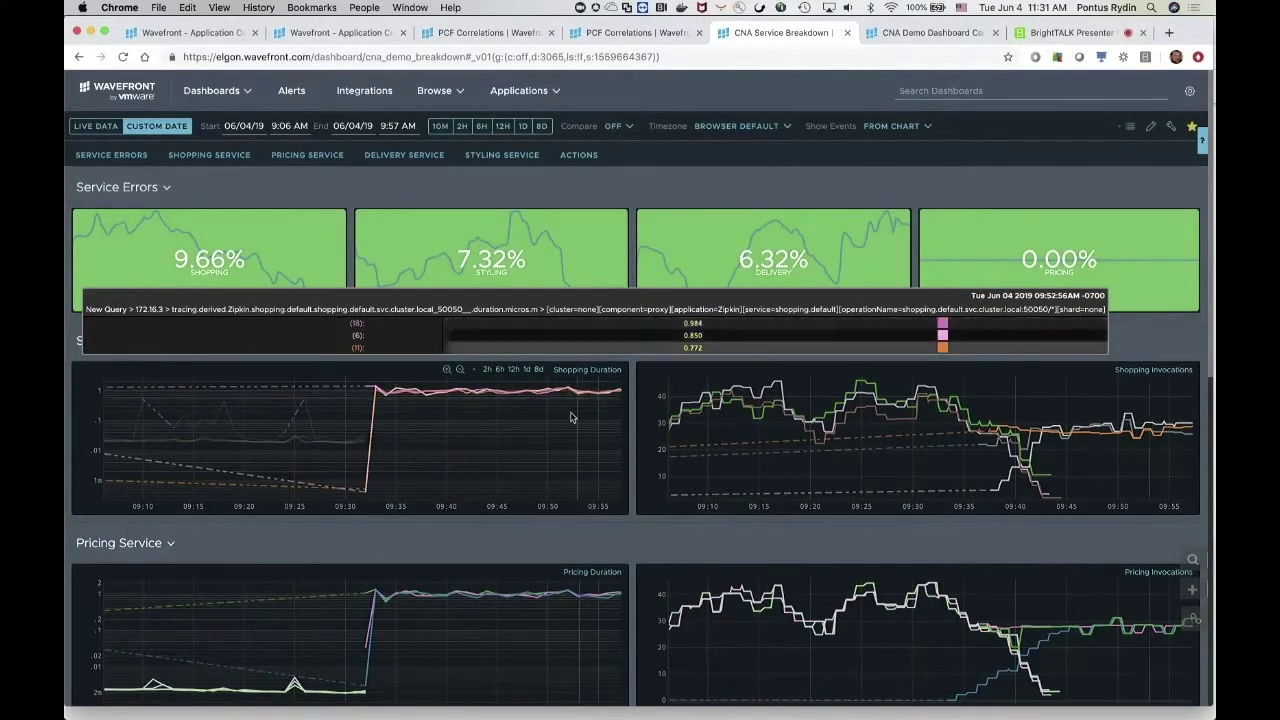
Review the pricing, delivery and styling service charts and open the Troubleshoot service action
scroll(500, 610, "down", 2)
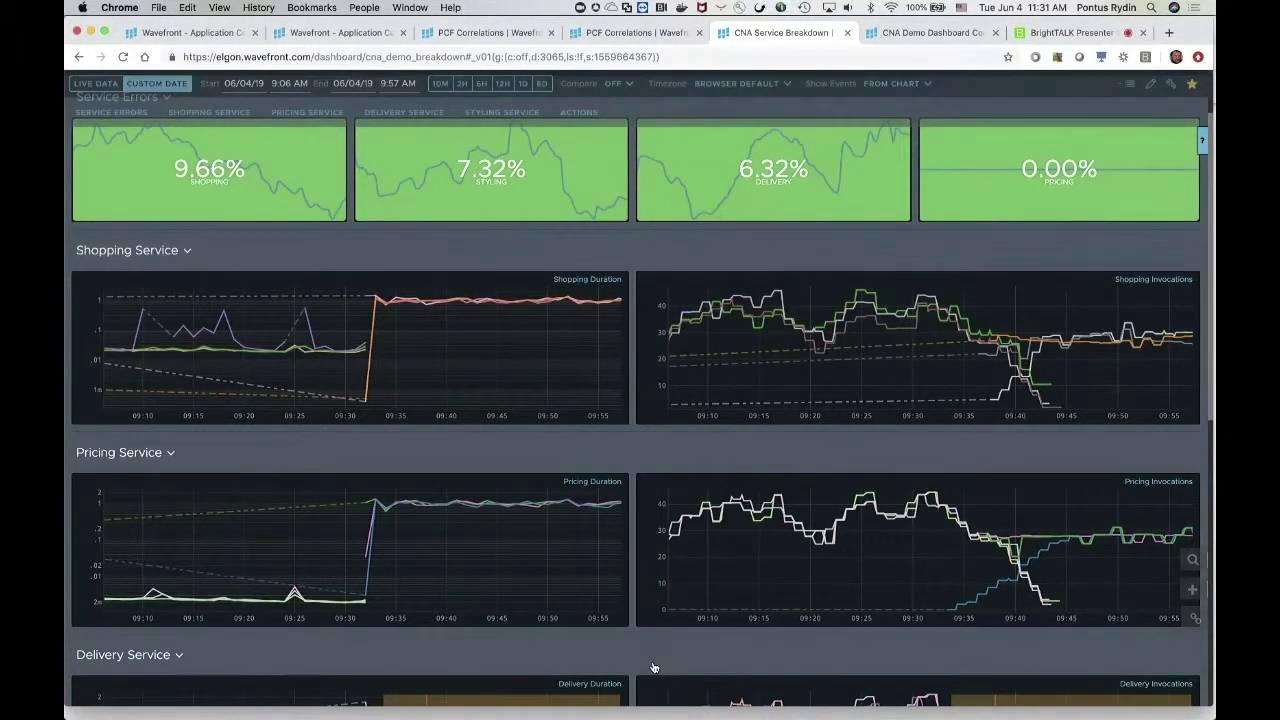
mouse_move(670, 611)
scroll(690, 663, "down", 10)
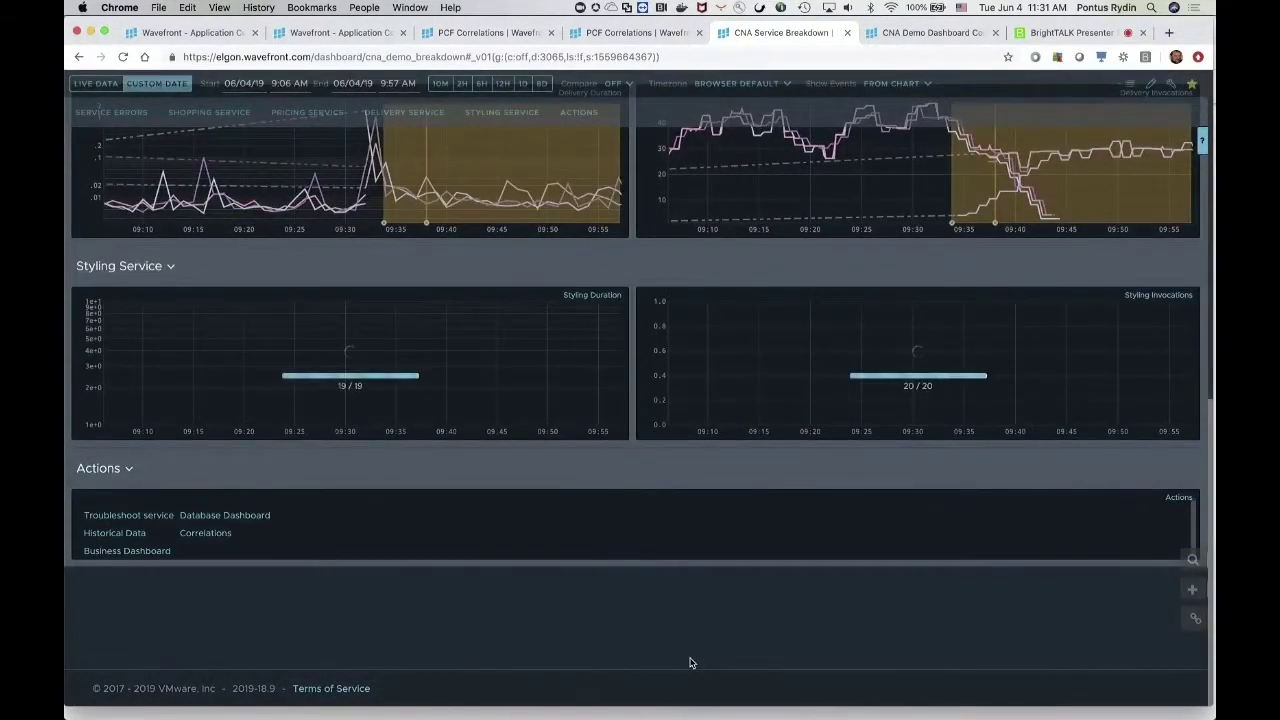
left_click(126, 516)
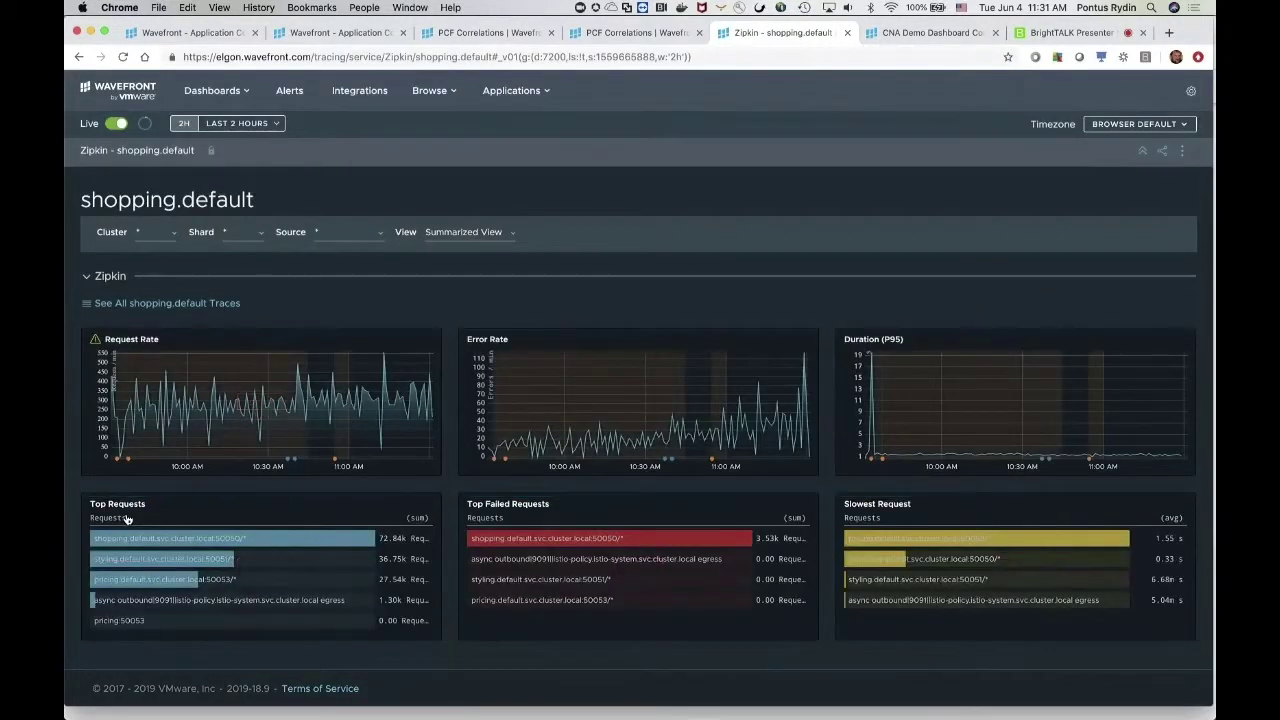
Open the traces for shopping.default's slowest request, pricing.default.svc.cluster.local:50053/*, and inspect the trace from 11:28:07 am
left_click(879, 542)
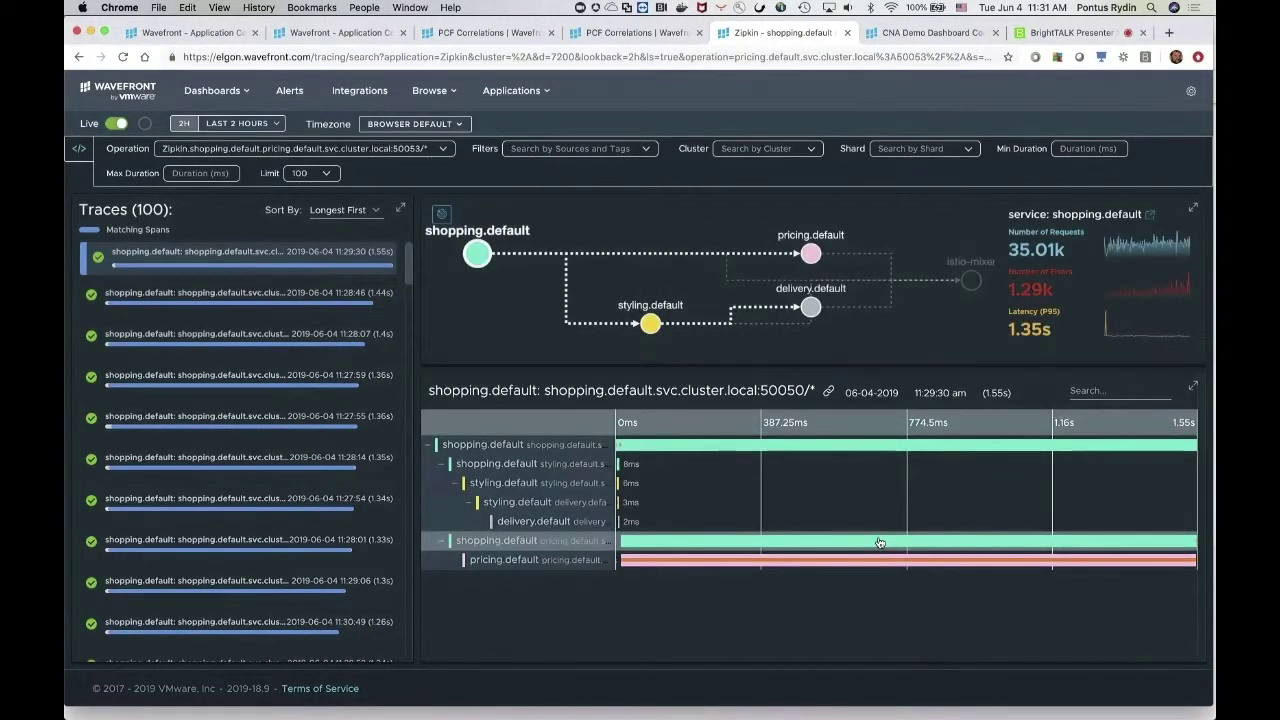
left_click(237, 337)
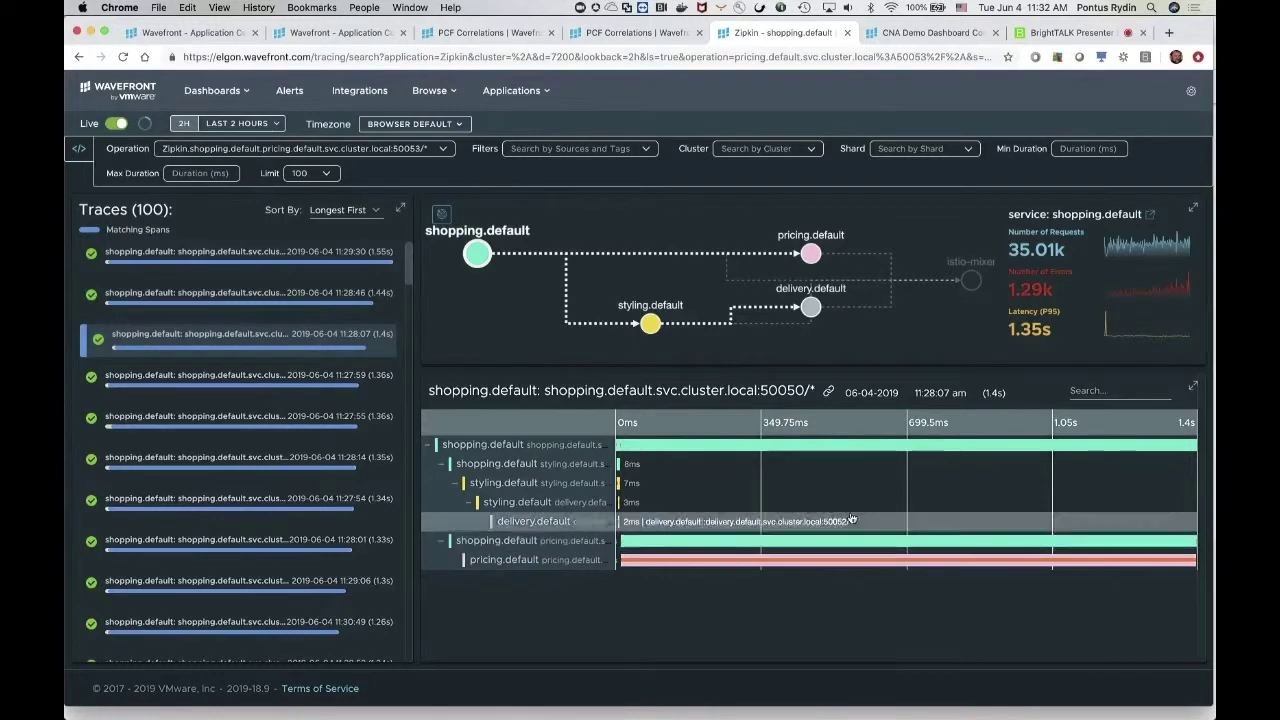
Switch to the CNA Demo Dashboard Correlation, show 6 hours and zoom into the Pricing Latency jump, about 9:21 to 9:52 PM
left_click(922, 36)
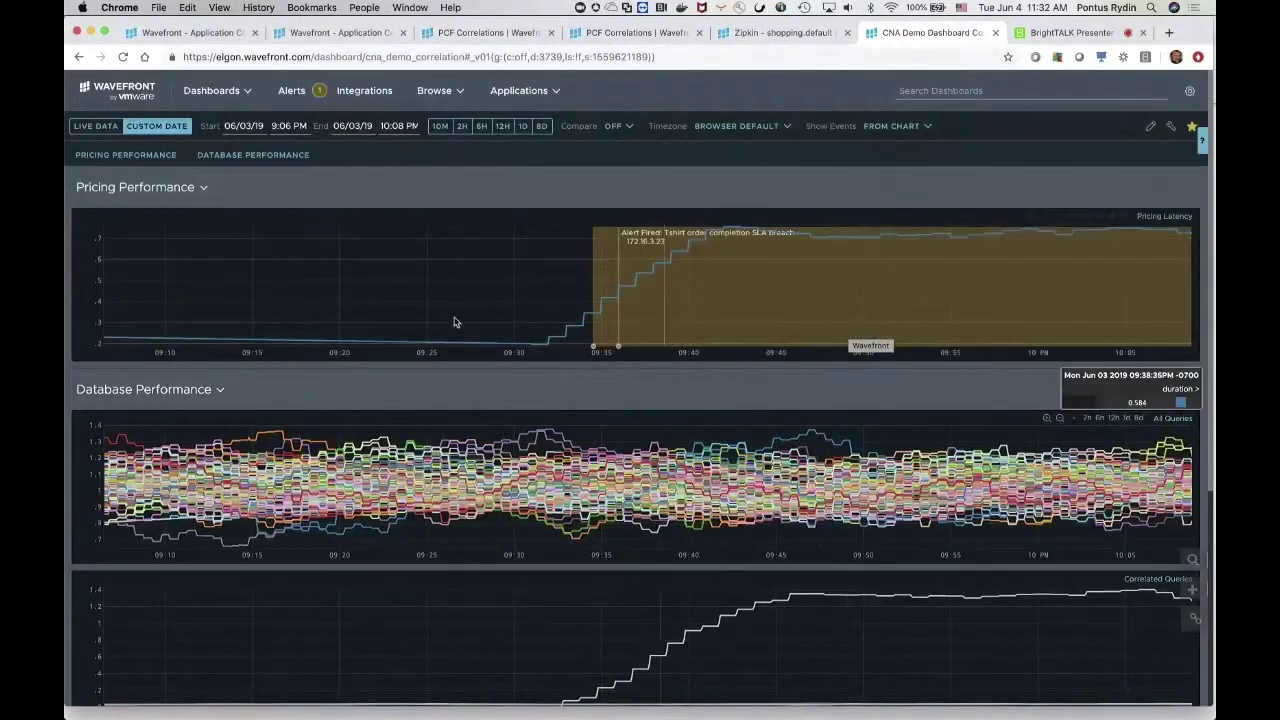
left_click(482, 127)
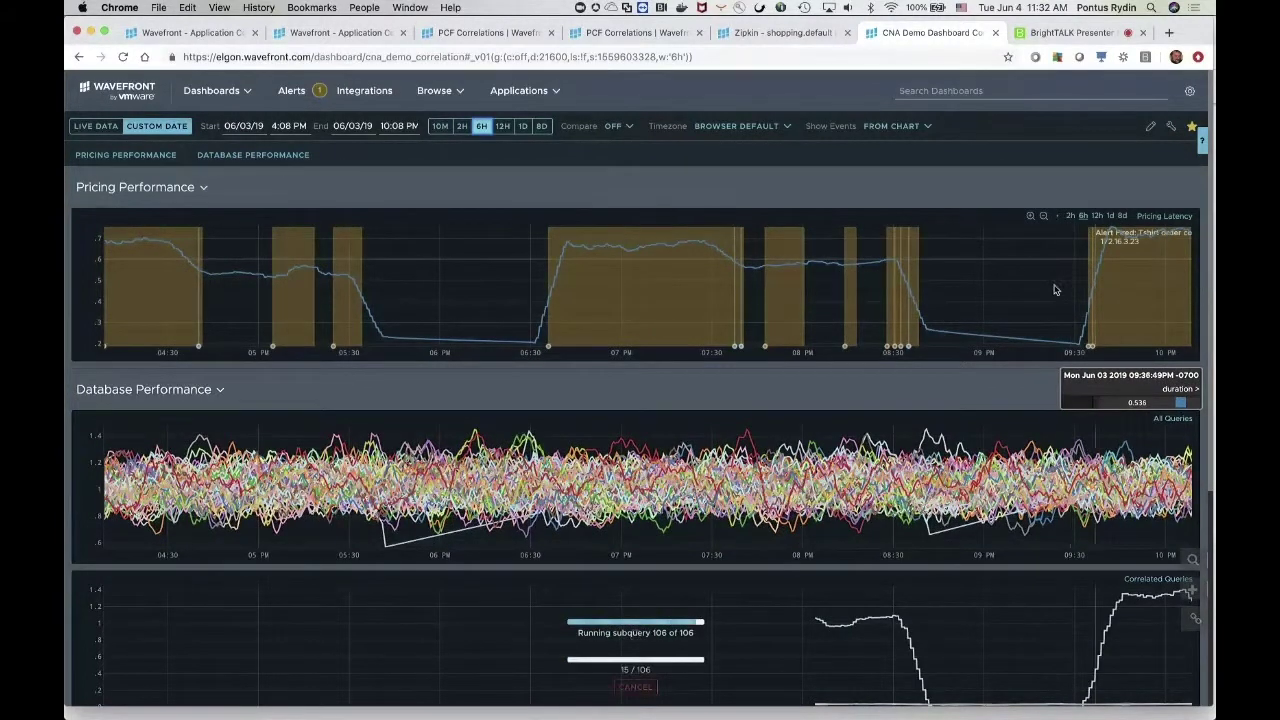
left_click_drag(1050, 290, 1143, 320)
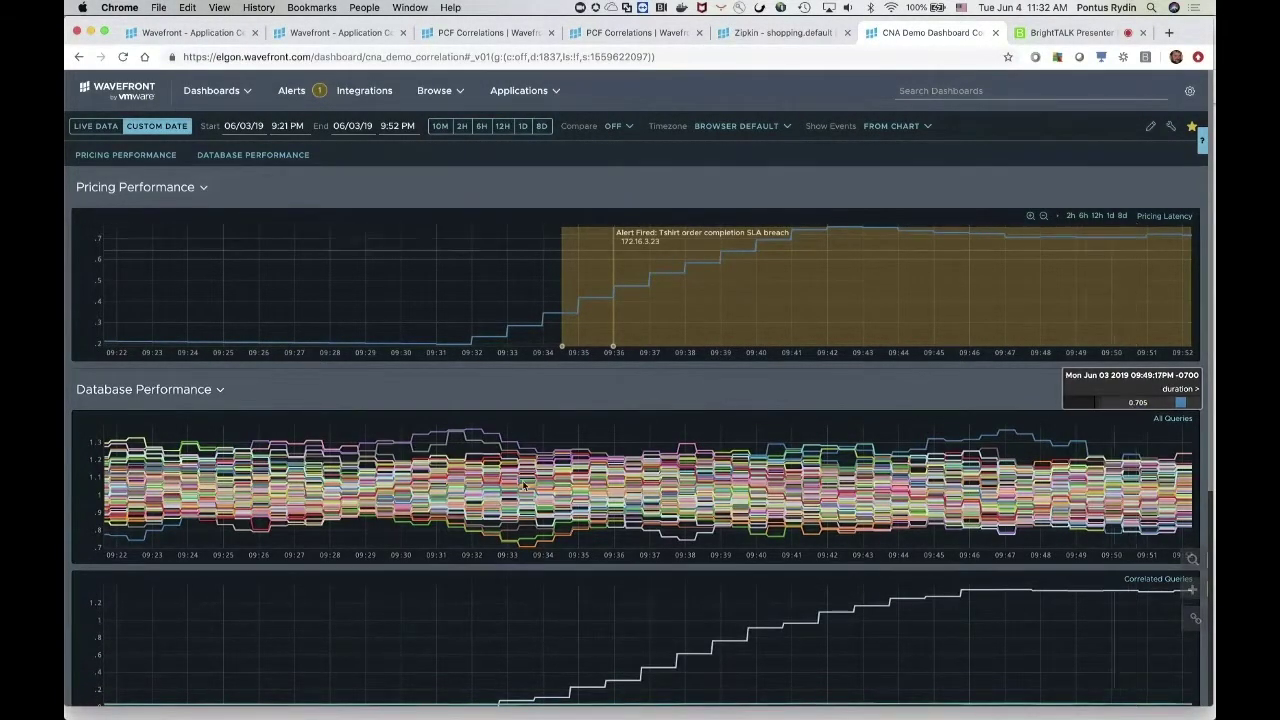
mouse_move(500, 484)
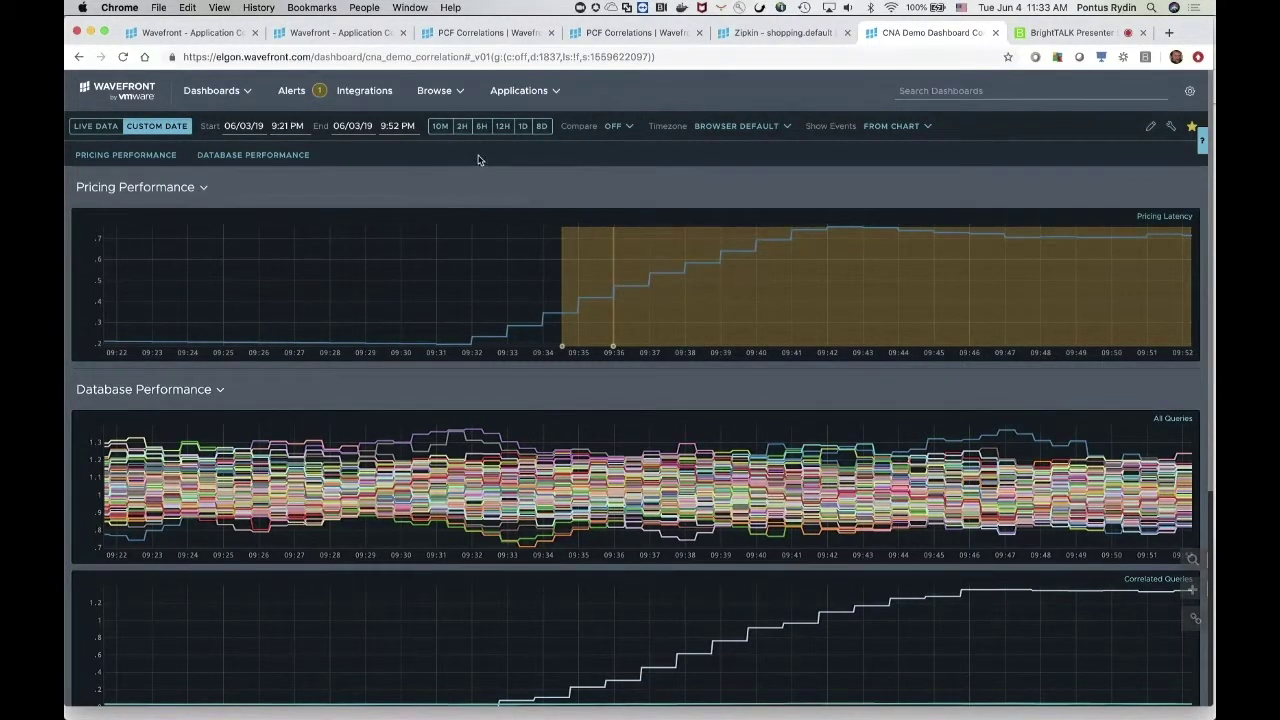
Show 6 hours again, zoom Pricing Latency to about 8:48 to 9:51 PM and inspect the All Queries and Correlated Queries charts
scroll(480, 167, "down", 1)
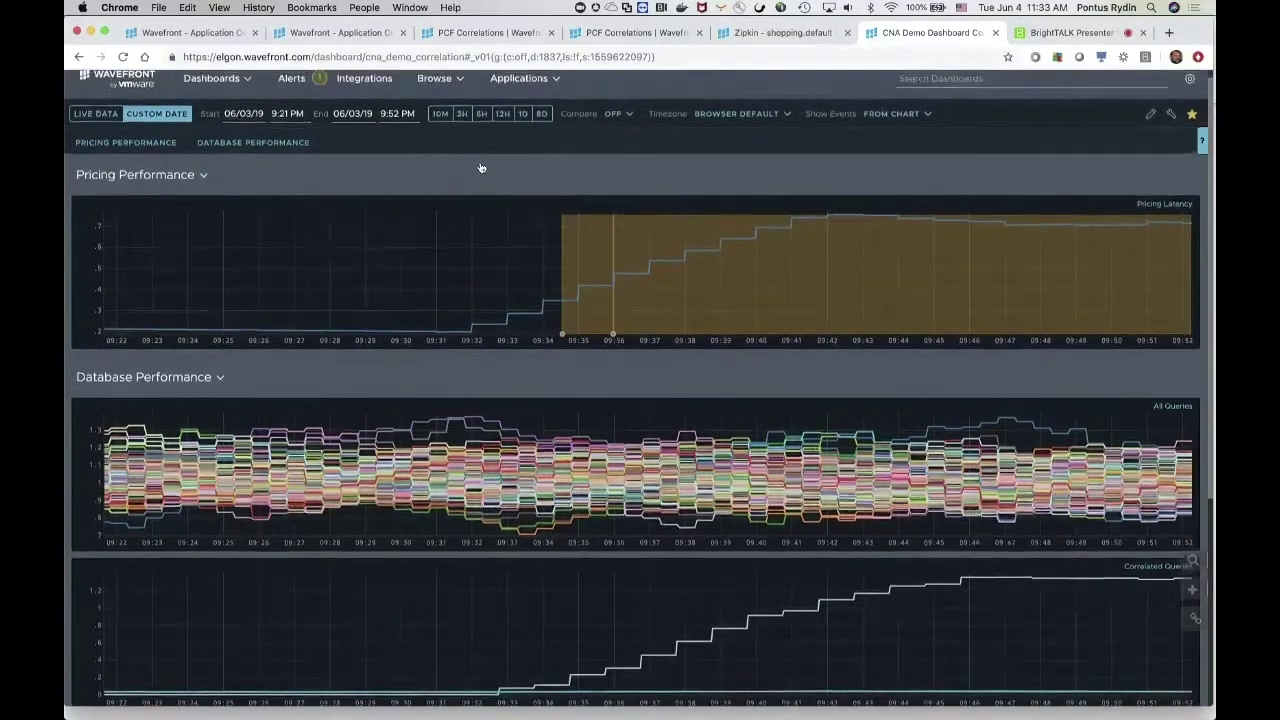
left_click(480, 114)
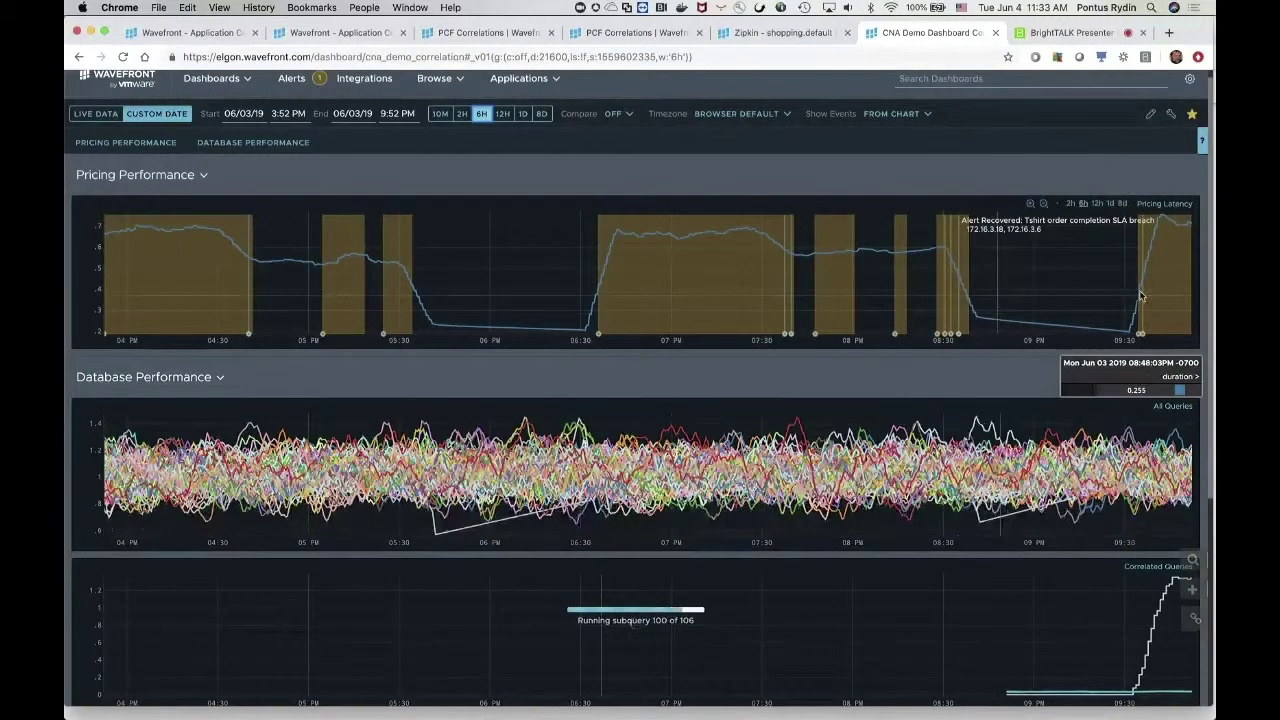
left_click_drag(997, 300, 1189, 295)
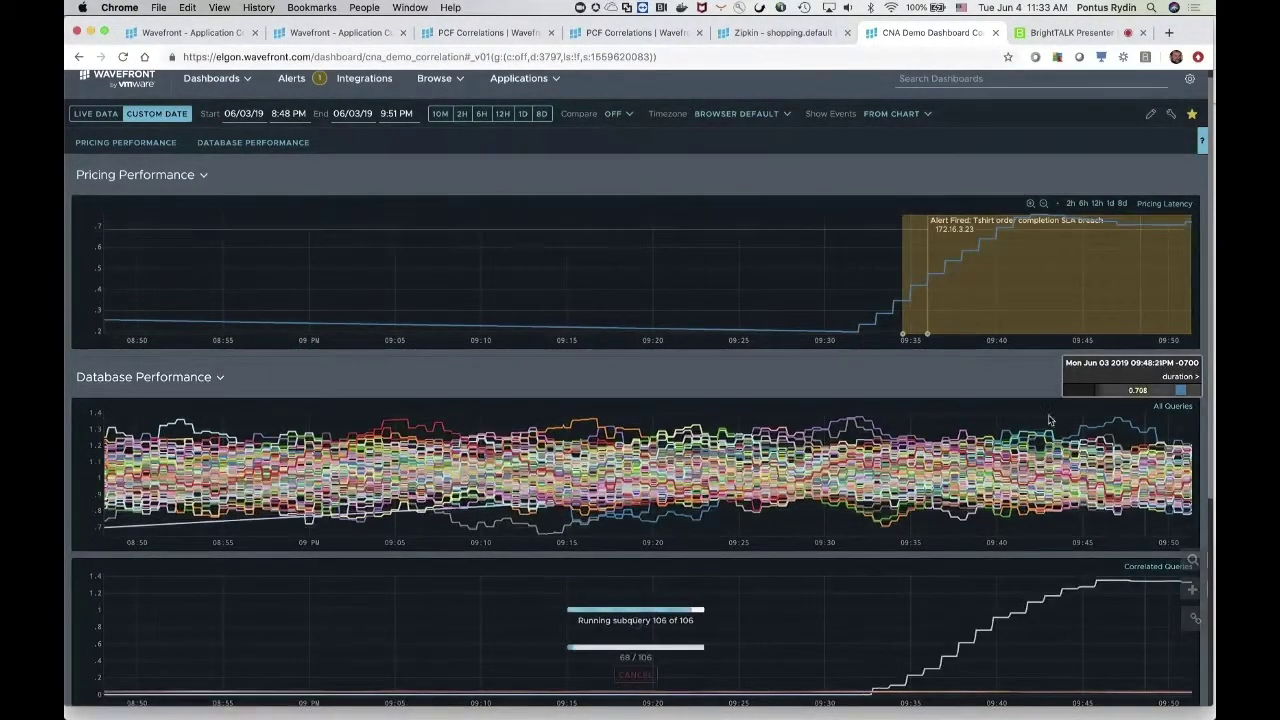
mouse_move(1048, 452)
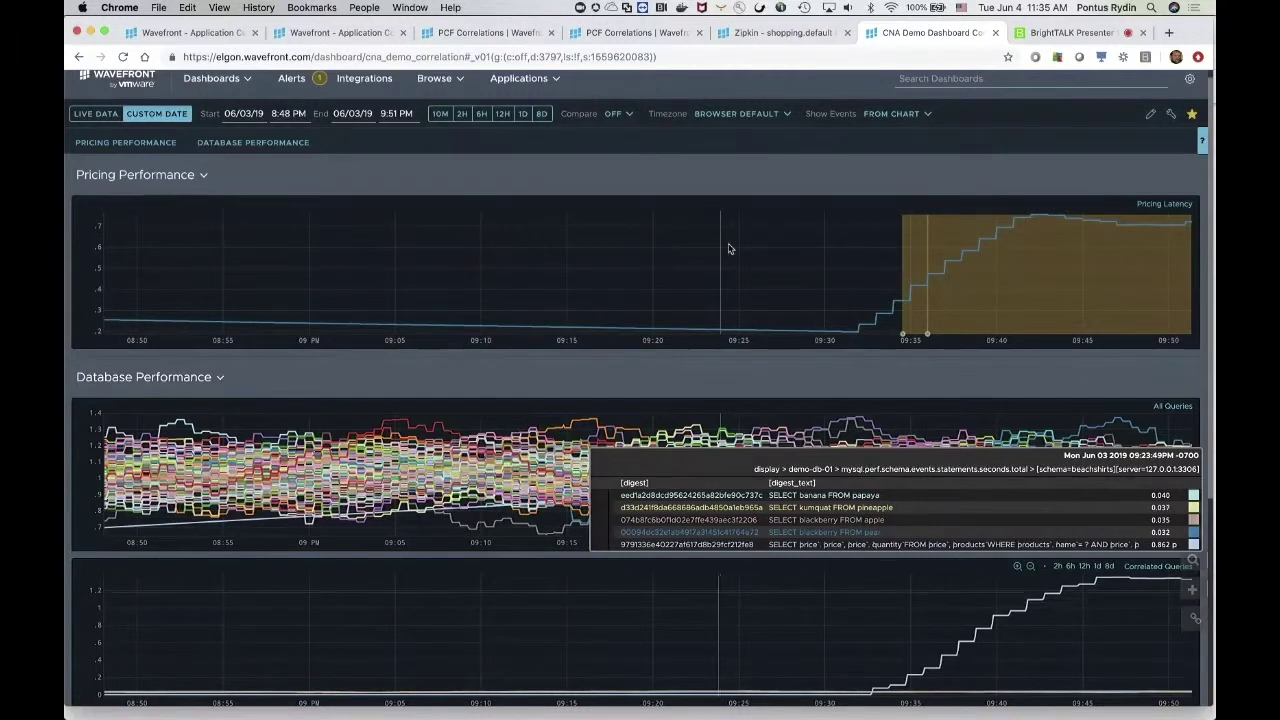
Switch to the BrightTALK presenter page and advance past the slide on Skyline developers fixing issues
left_click(1055, 33)
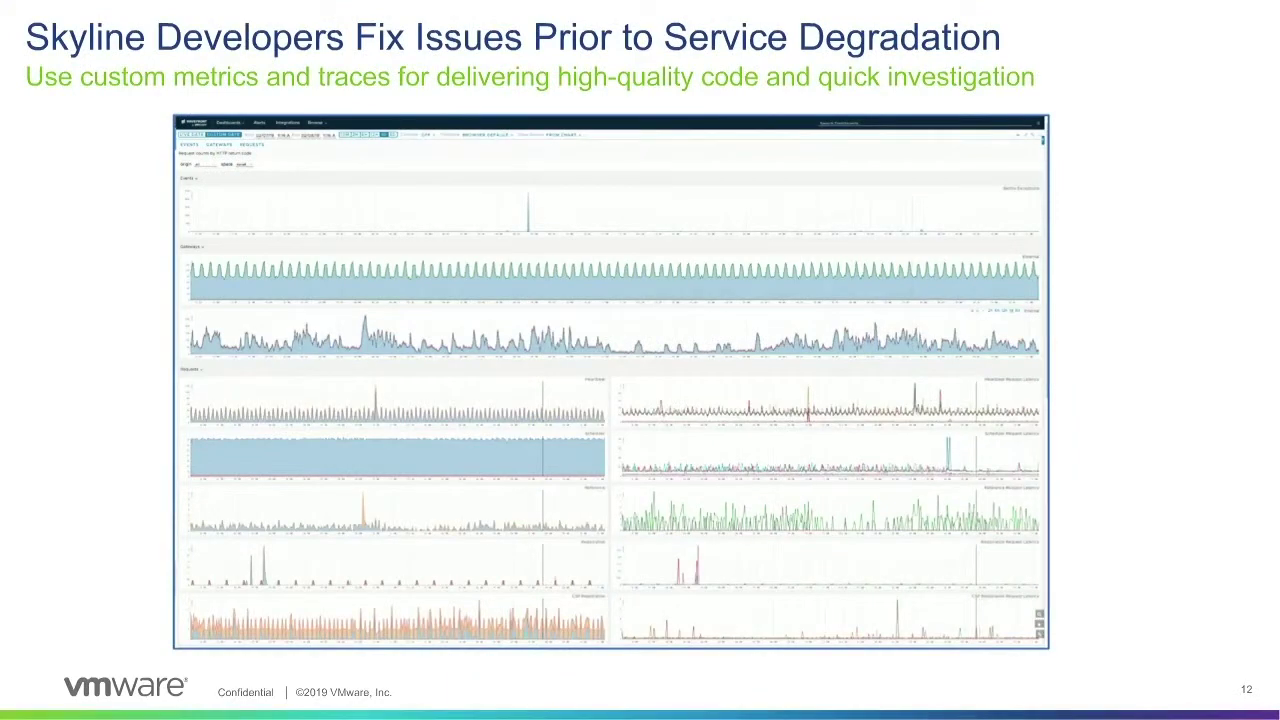
key("Right")
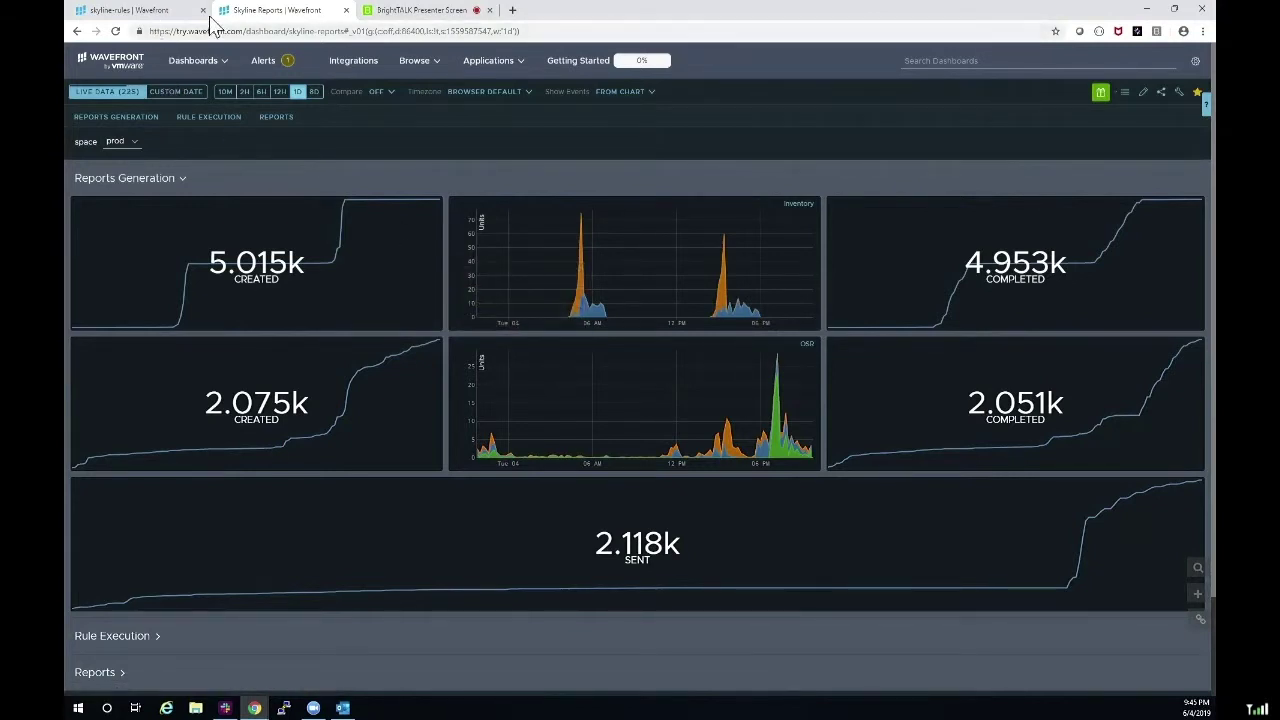
Open the skyline-rules dashboard and expand the Analysis Context Scope, Environment Deployments and Workers Utilization sections
left_click(166, 14)
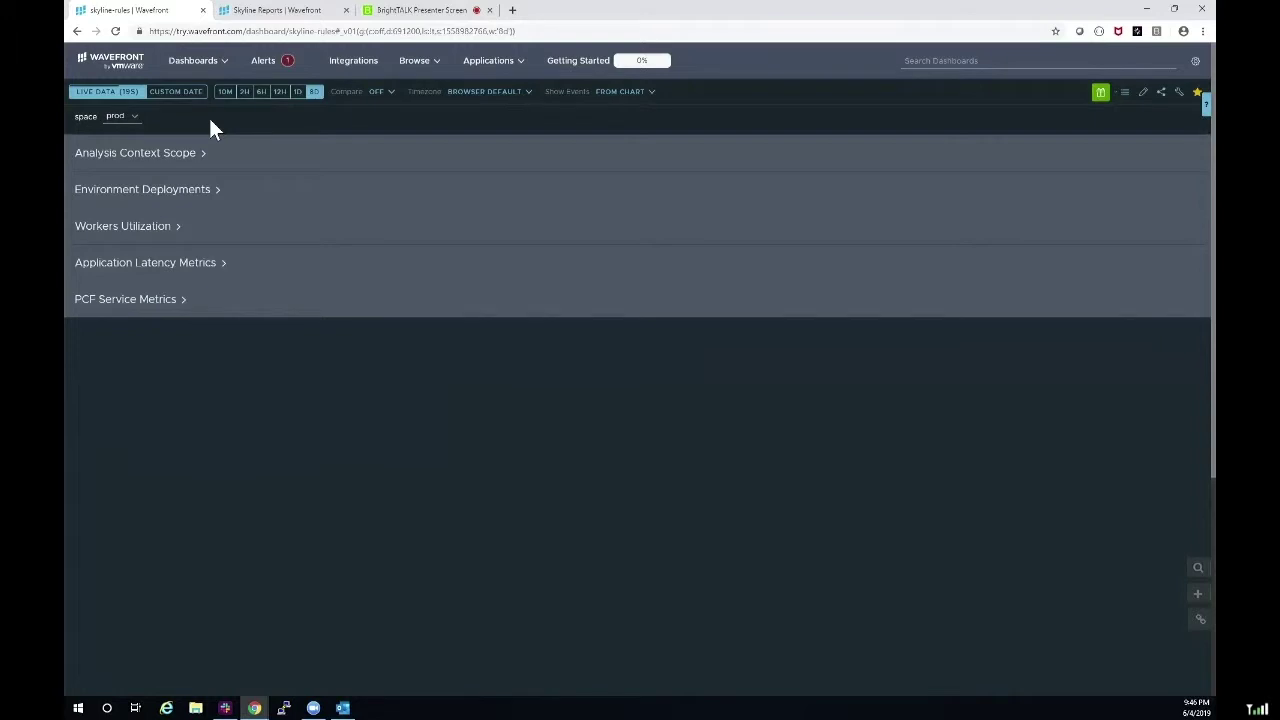
left_click(166, 153)
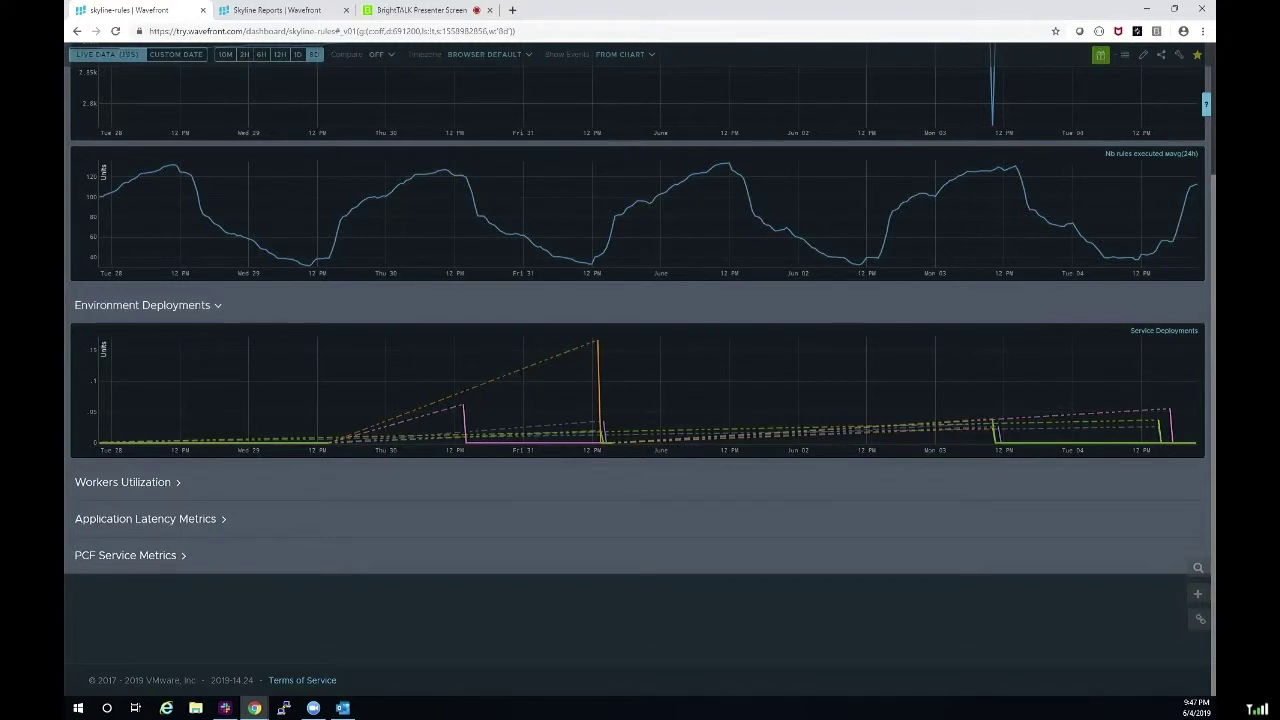
left_click(122, 482)
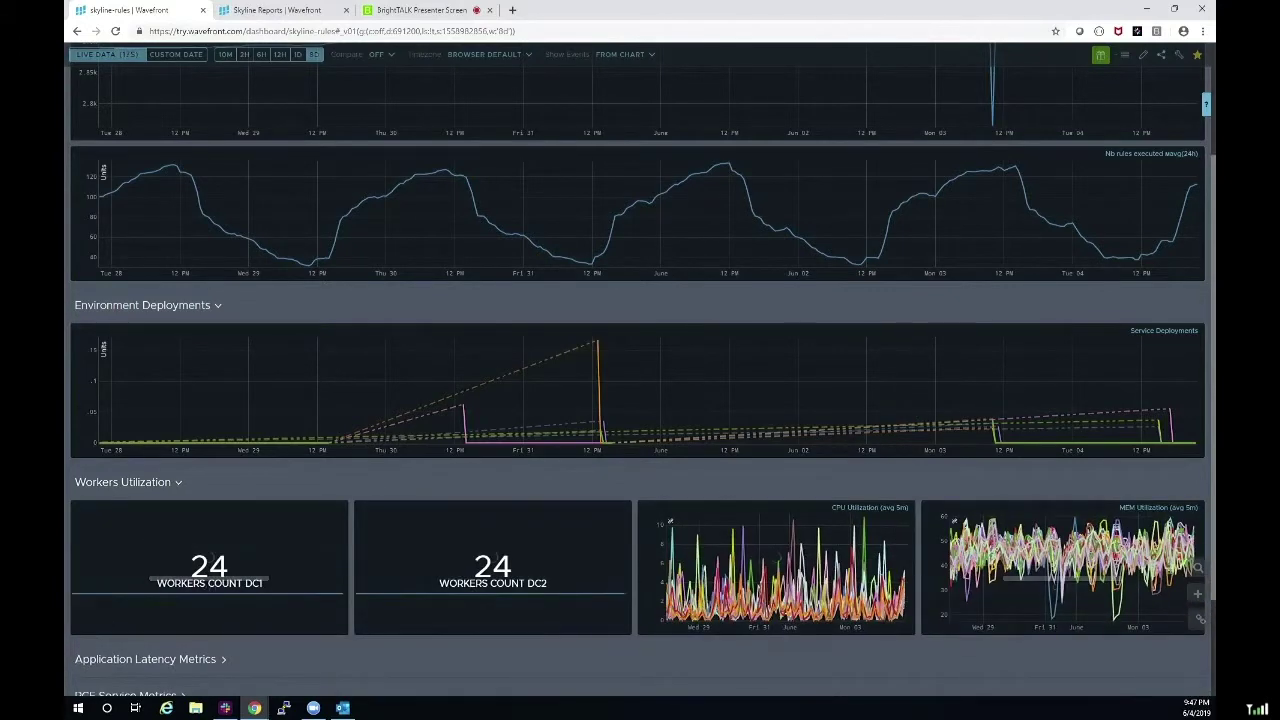
Expand Application Latency Metrics and examine the latency and duration charts for findings and inventory report generation
scroll(640, 450, "down", 1)
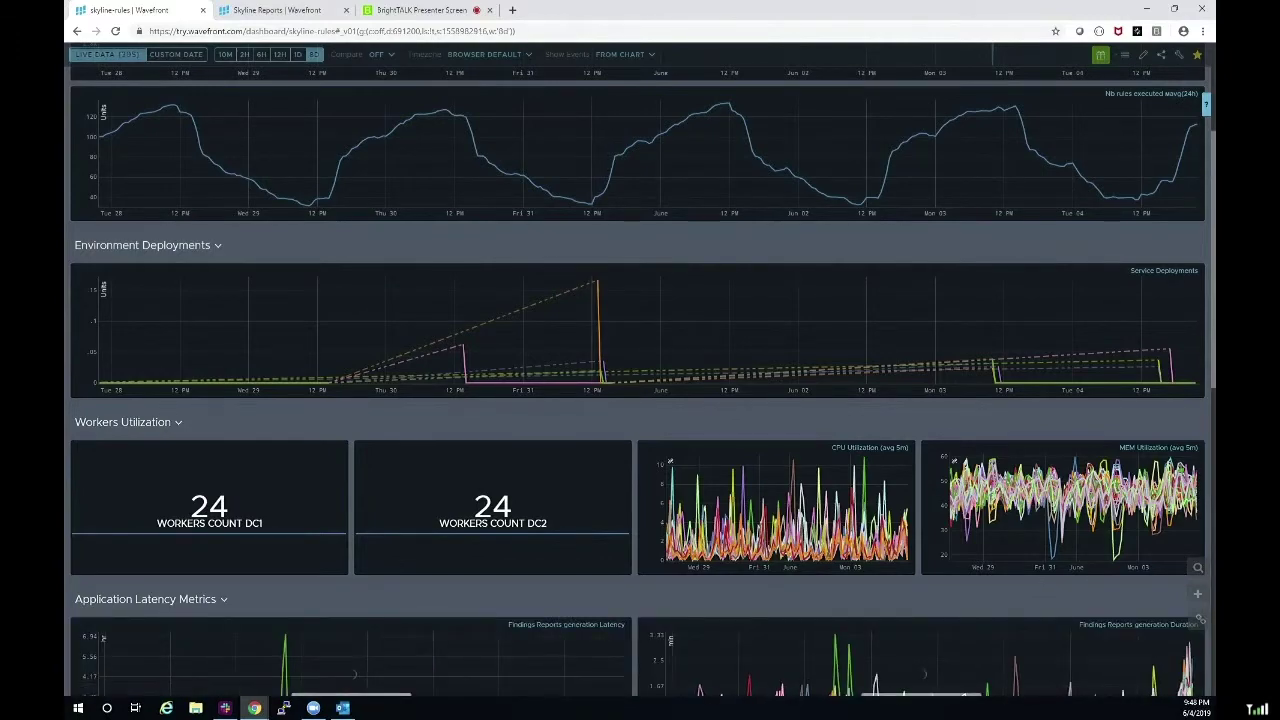
scroll(640, 380, "down", 1)
scroll(1195, 590, "down", 1)
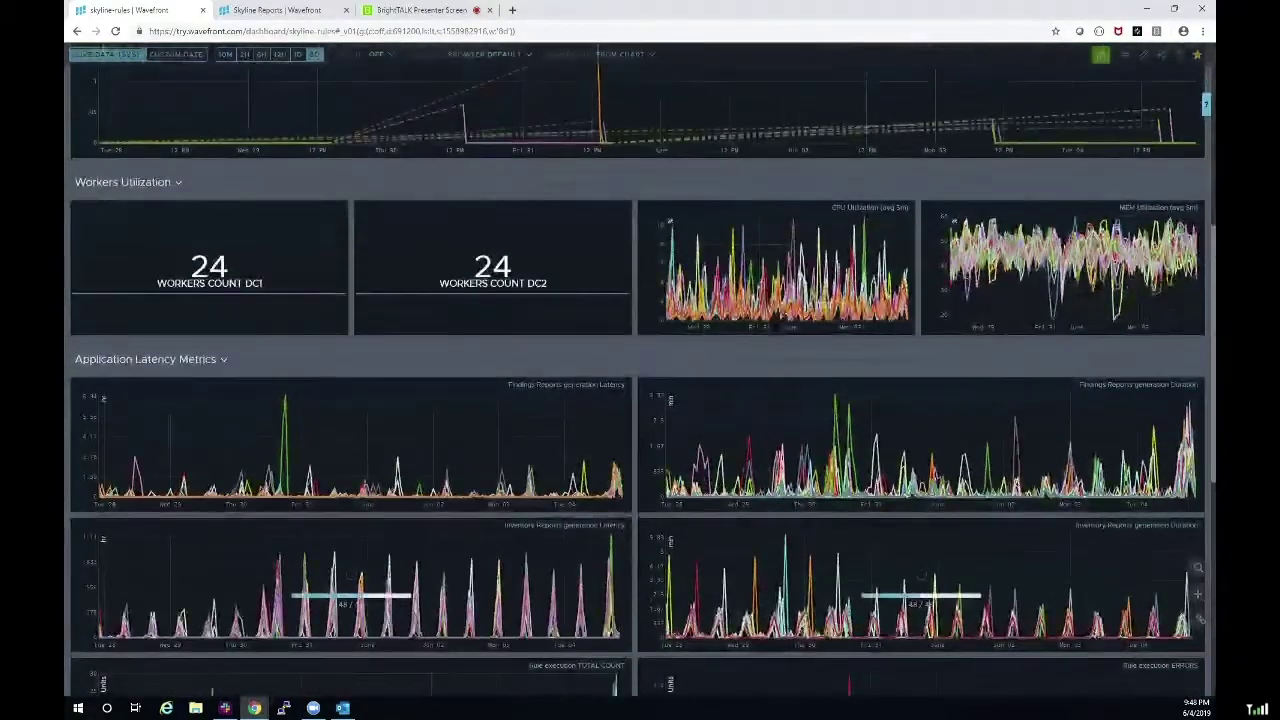
scroll(1195, 590, "down", 1)
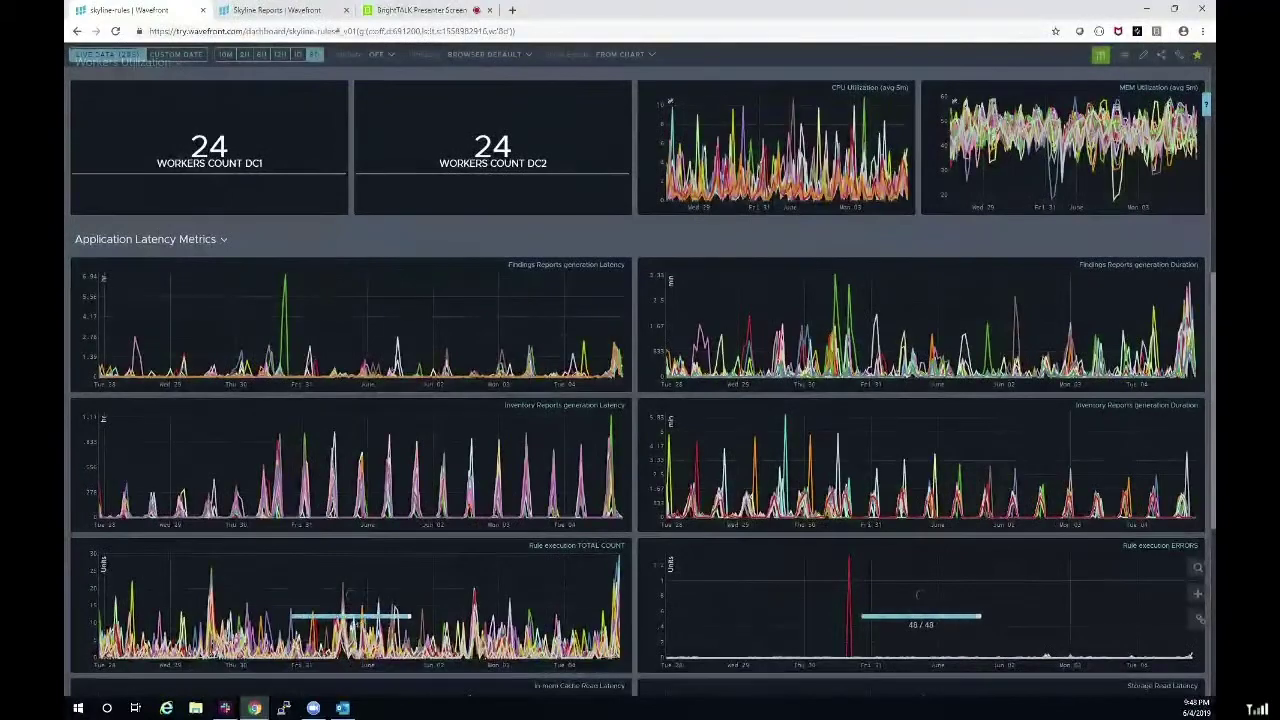
scroll(1197, 600, "down", 1)
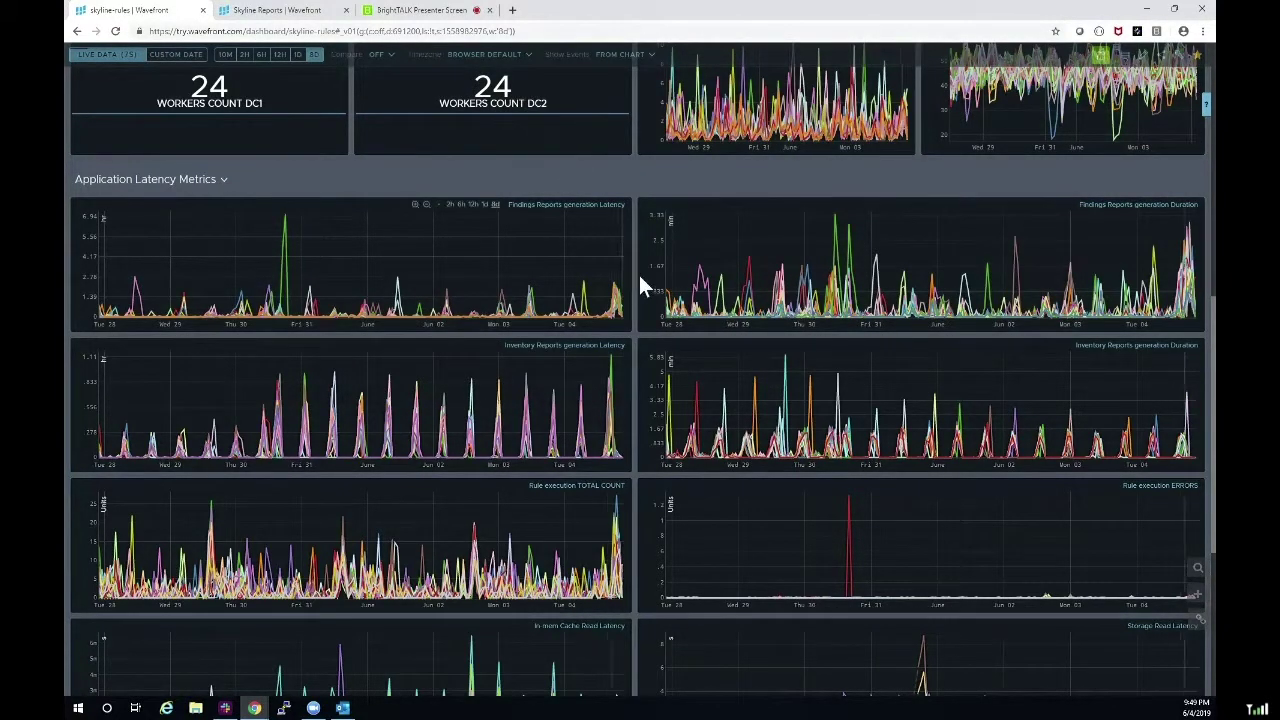
scroll(636, 278, "down", 1)
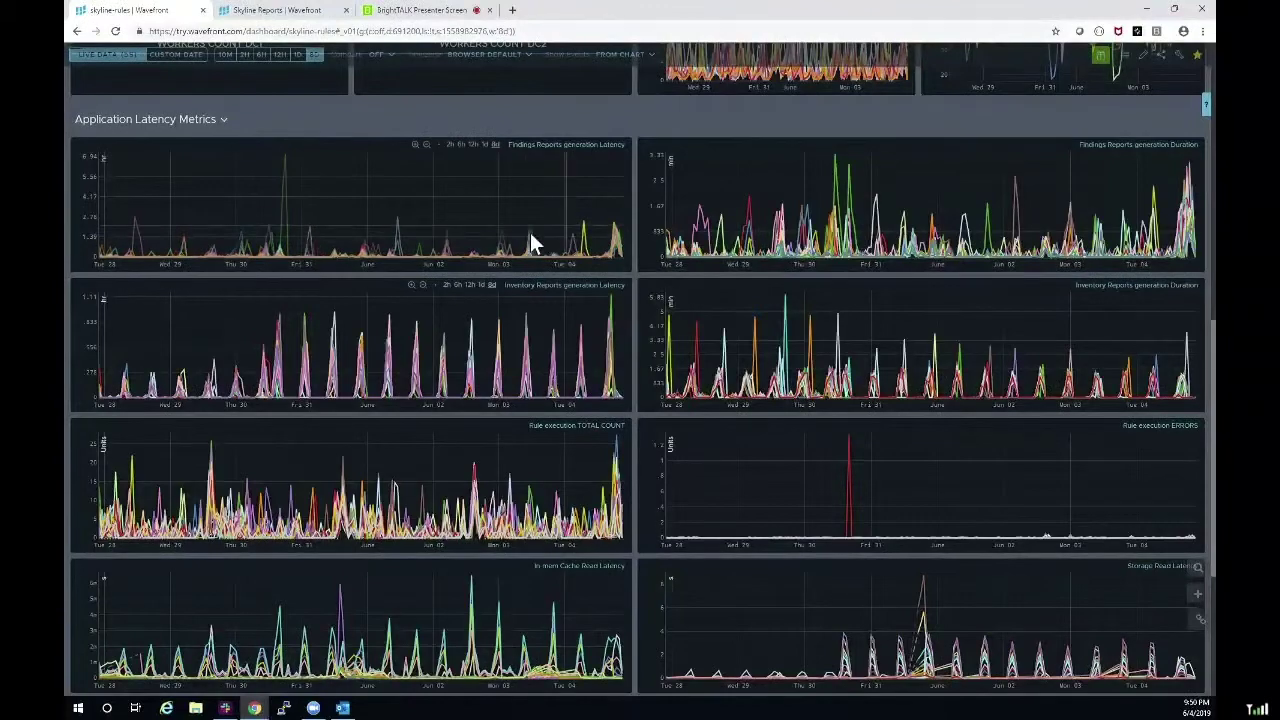
Examine the rule execution, in-memory cache read and storage read charts under Application Latency Metrics
scroll(608, 321, "down", 1)
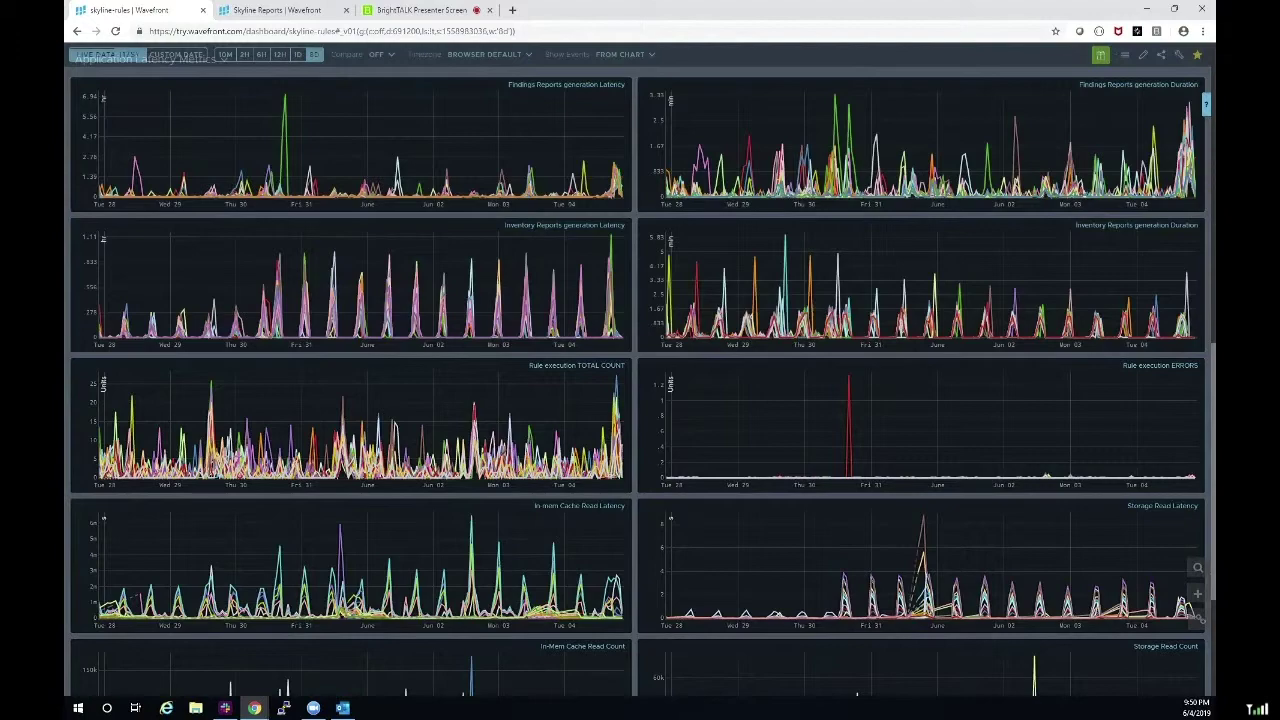
scroll(640, 370, "down", 2)
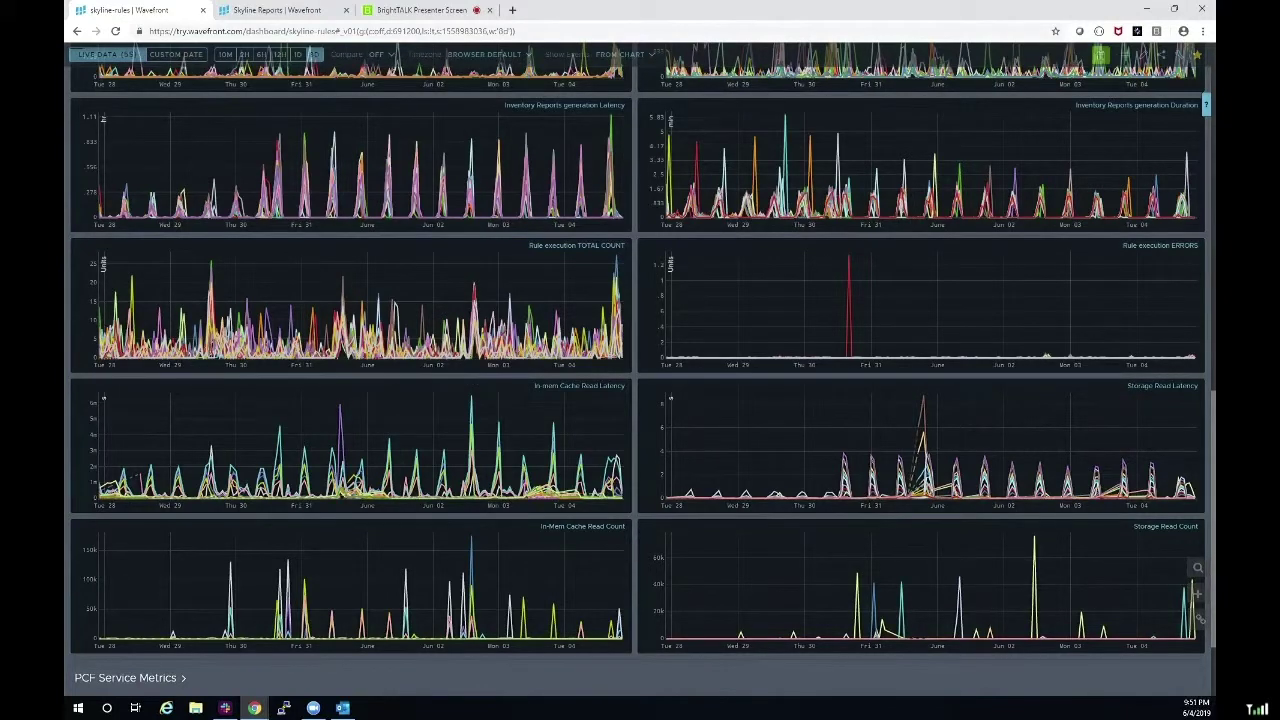
scroll(640, 370, "down", 2)
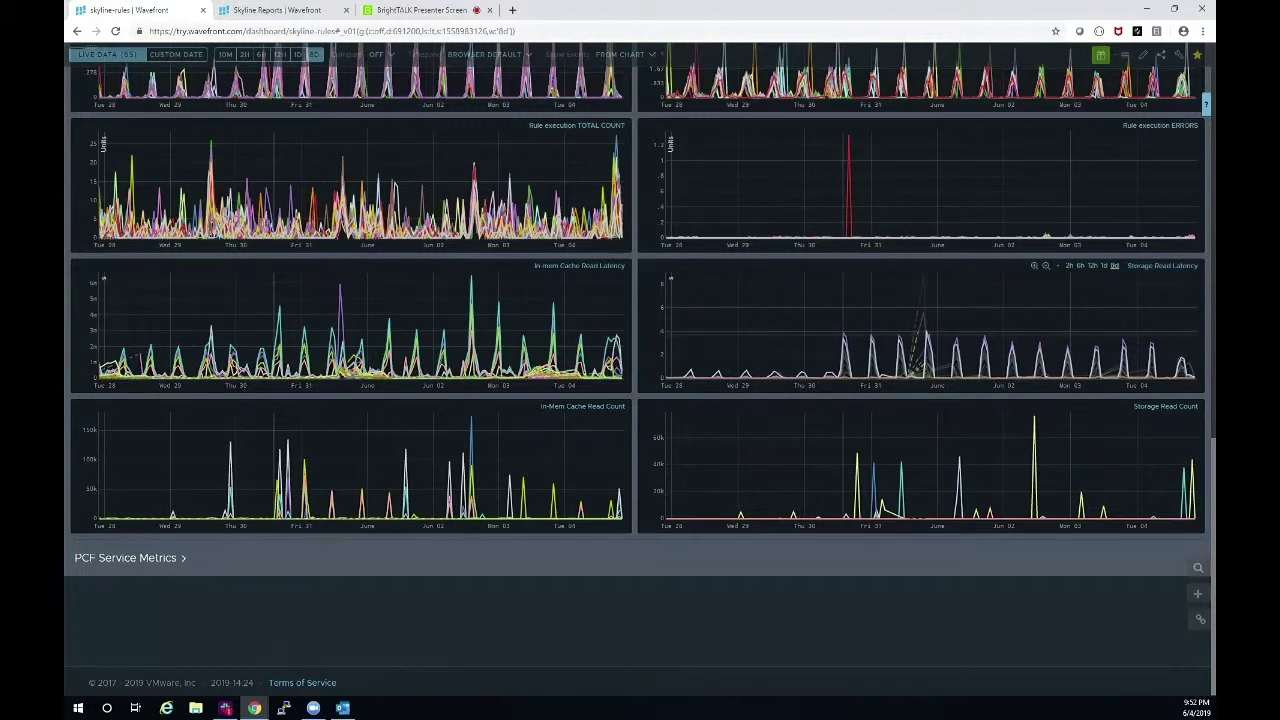
scroll(640, 370, "up", 1)
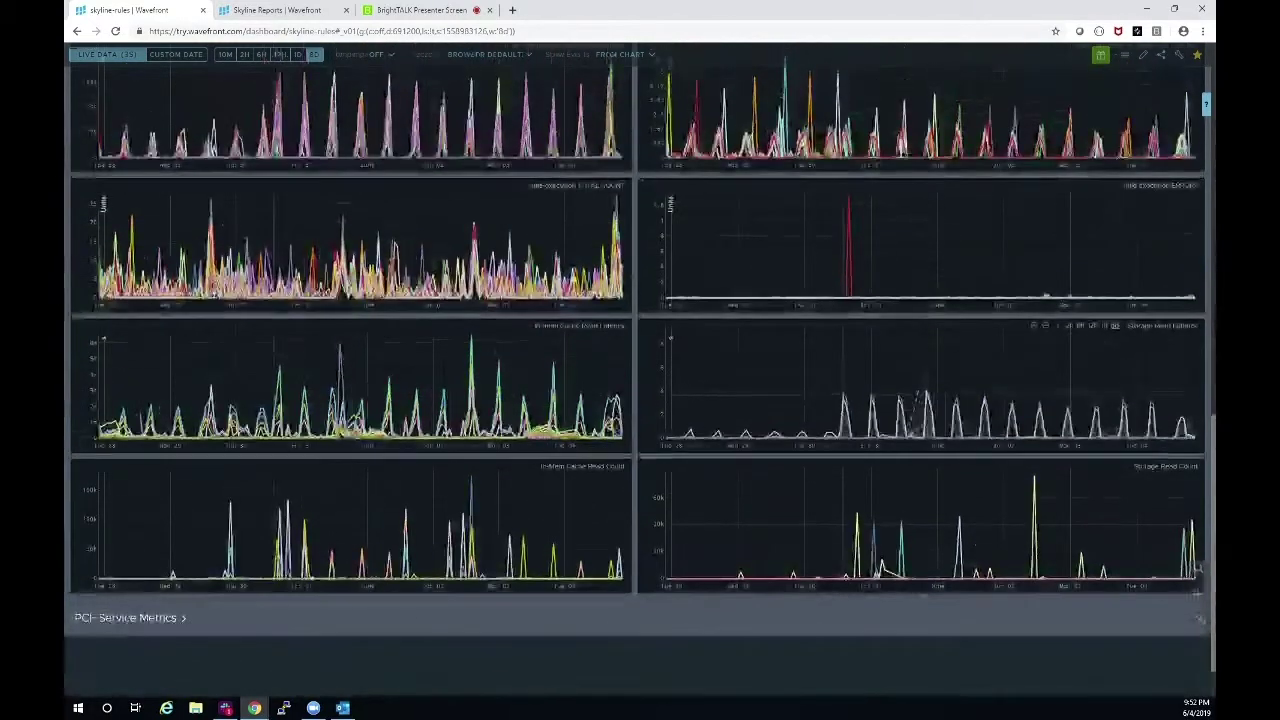
Expand PCF Service Metrics and compare the Redis memory and CPU utilization charts with the cache and storage read charts
scroll(640, 370, "down", 1)
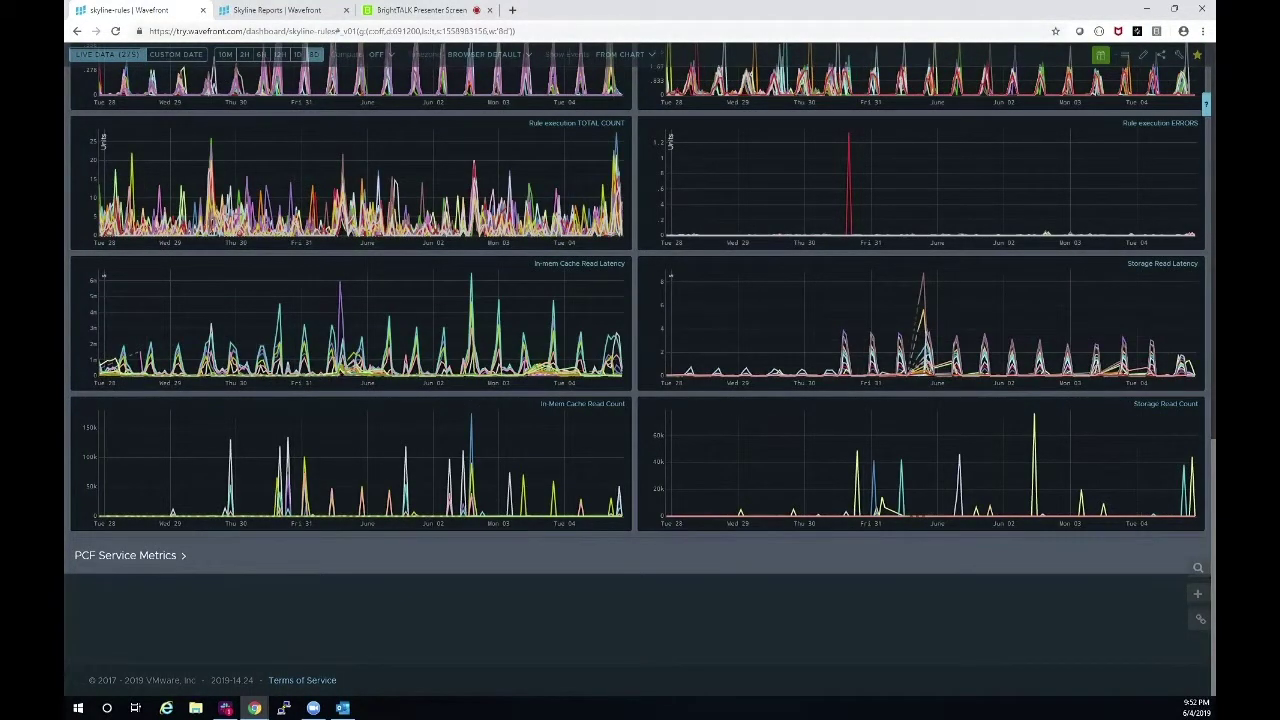
scroll(640, 370, "down", 4)
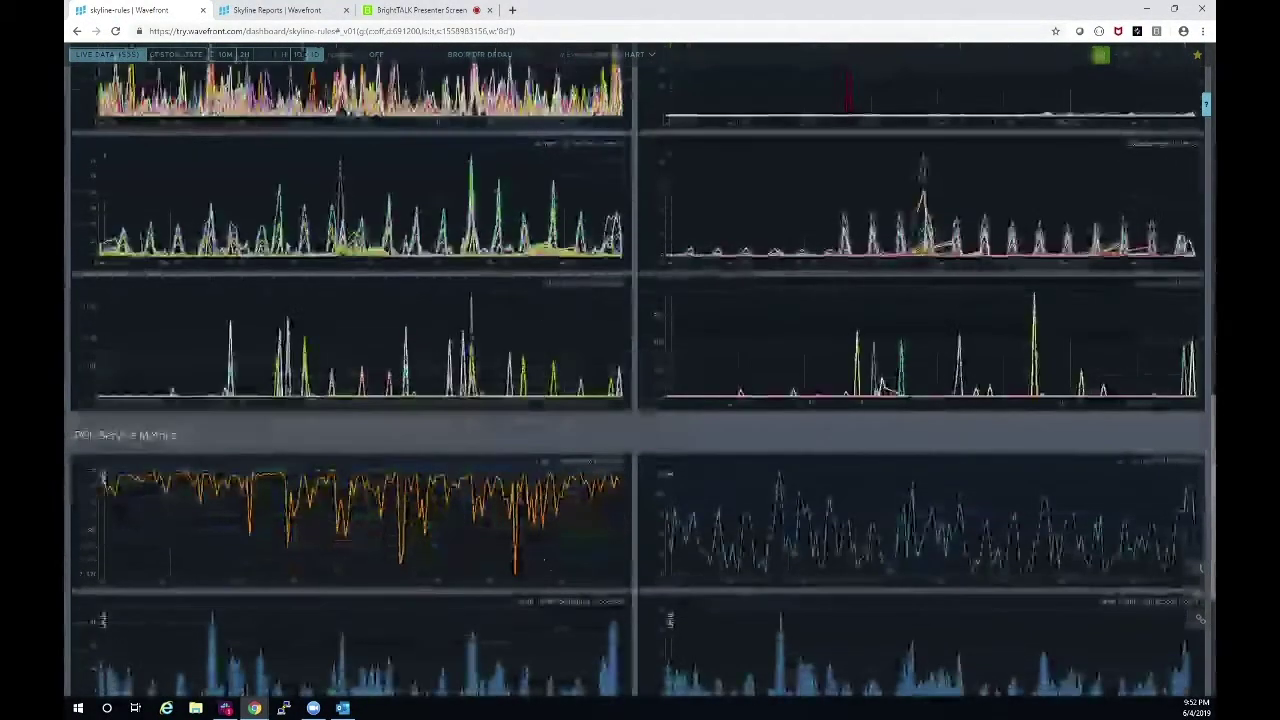
scroll(1200, 620, "up", 4)
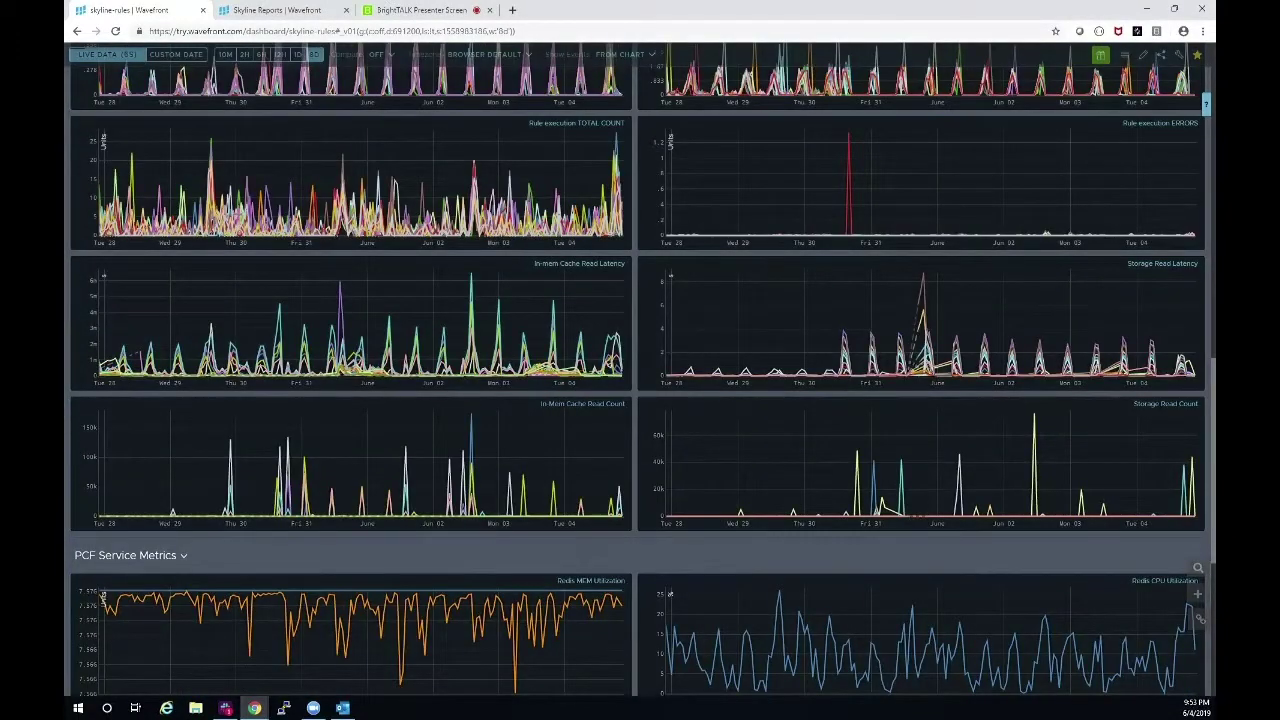